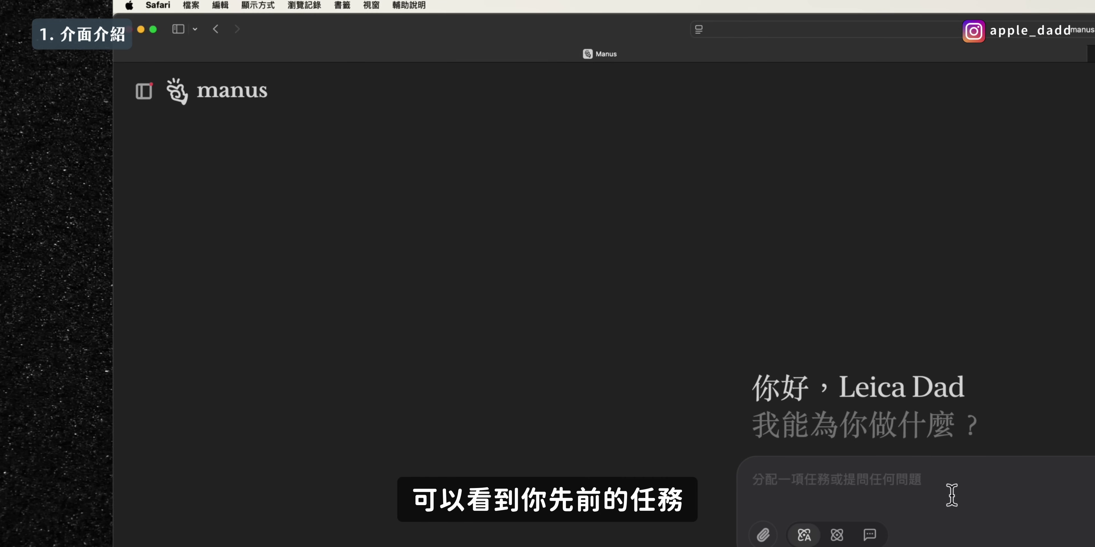
Show the task history and browse the scheduled (已排程) tasks.
mouse_move(140, 97)
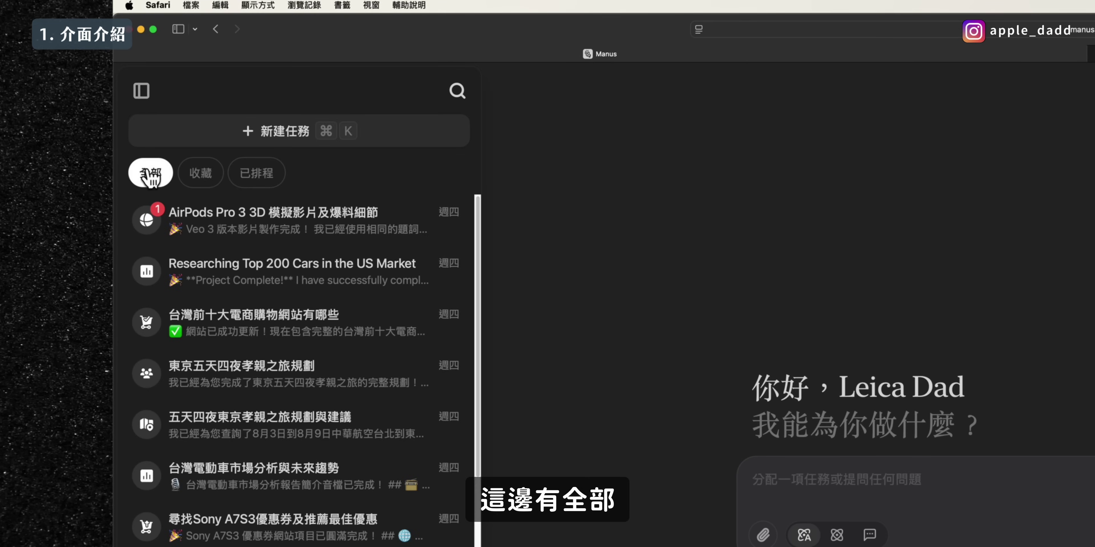
left_click(264, 175)
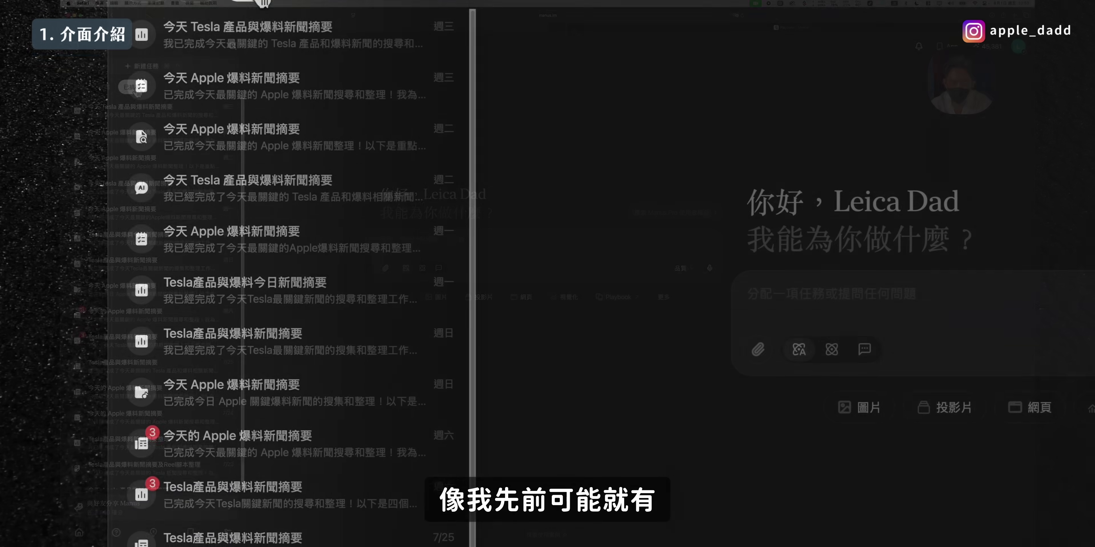
scroll(289, 277, "down", 5)
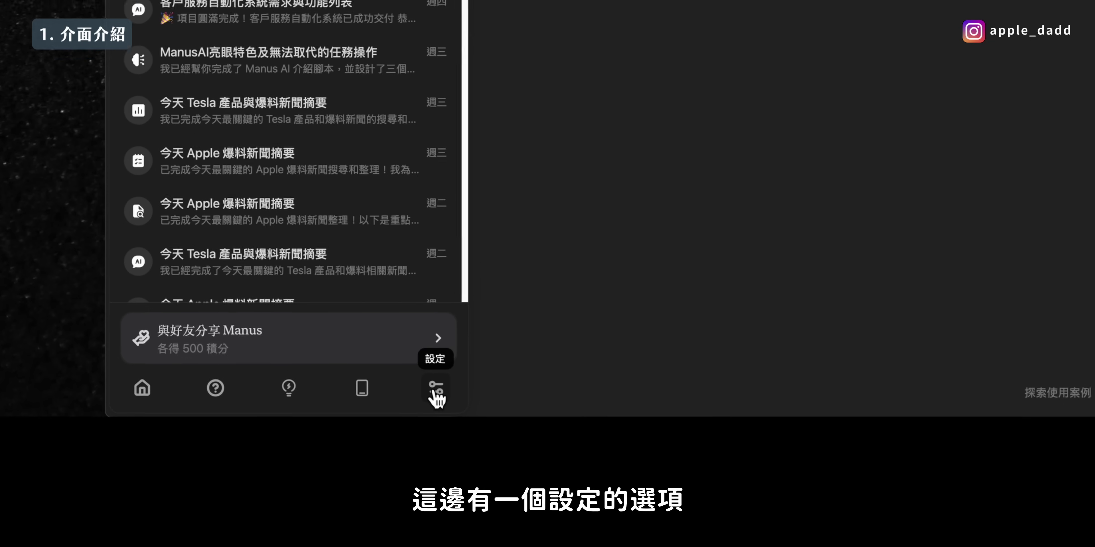
Open the Manus settings (設定) to view the general options, and close them again.
left_click(440, 387)
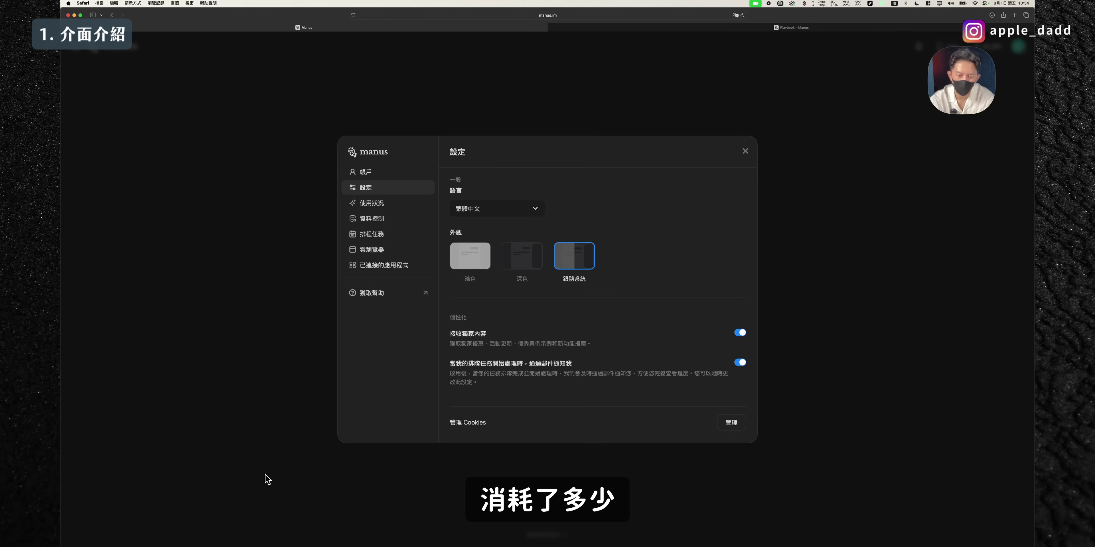
left_click(745, 151)
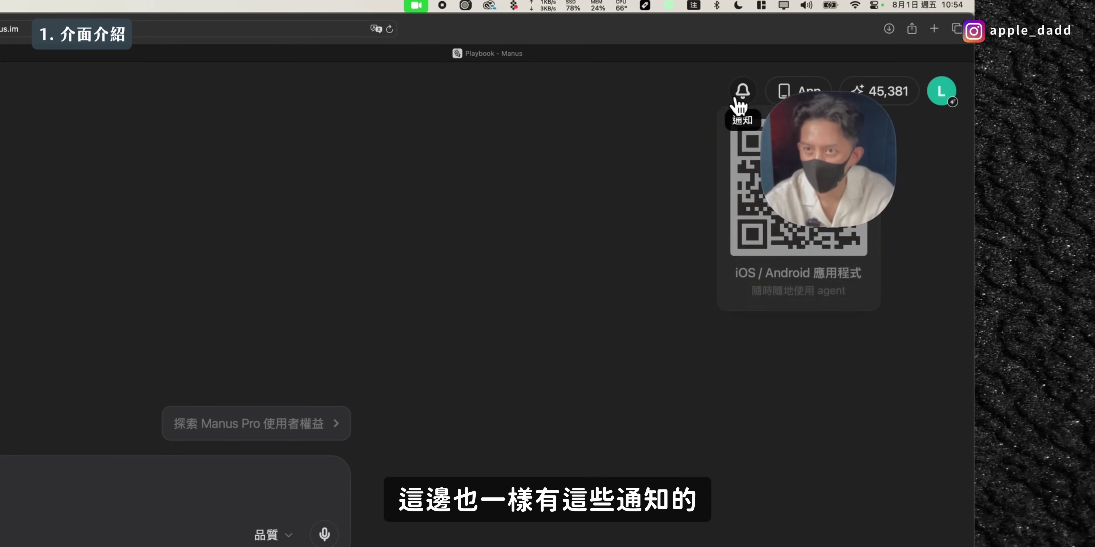
Open the notifications (通知), browse the update log entries and close the page.
left_click(742, 104)
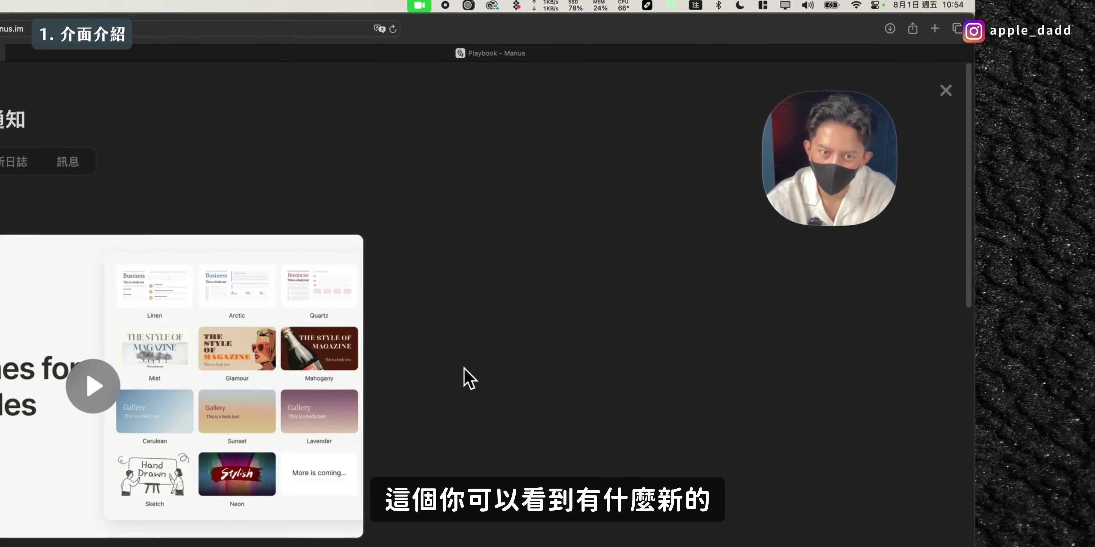
scroll(464, 378, "down", 10)
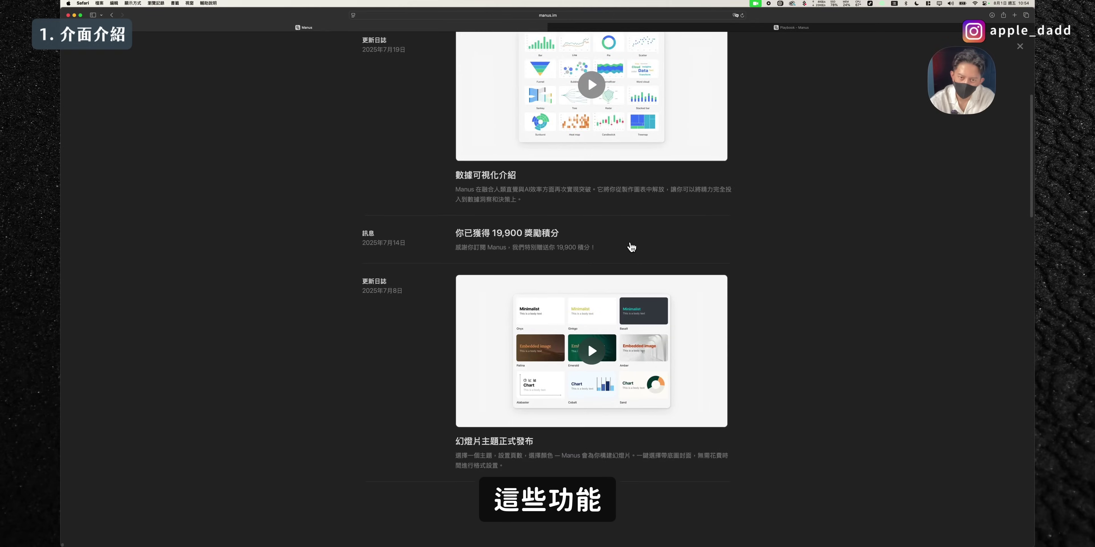
scroll(632, 247, "up", 7)
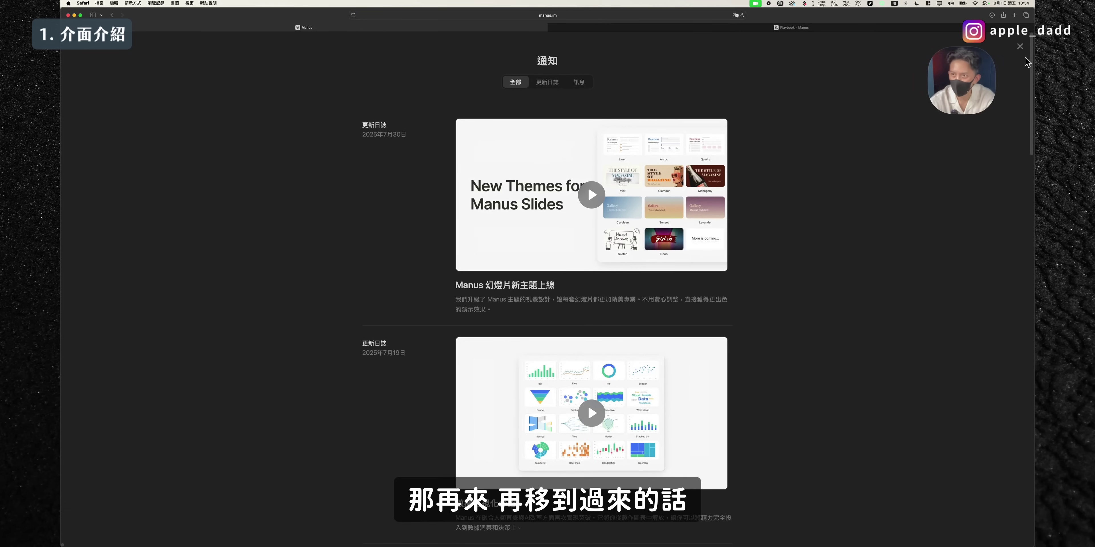
left_click(1019, 46)
View the credit usage details and the account's option list, and dismiss them.
mouse_move(972, 47)
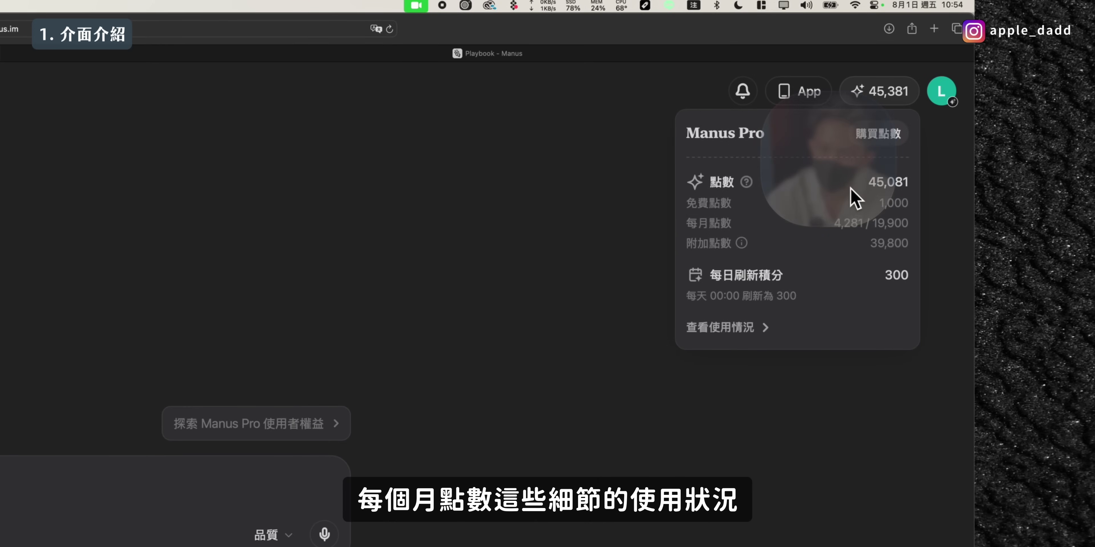
left_click(941, 102)
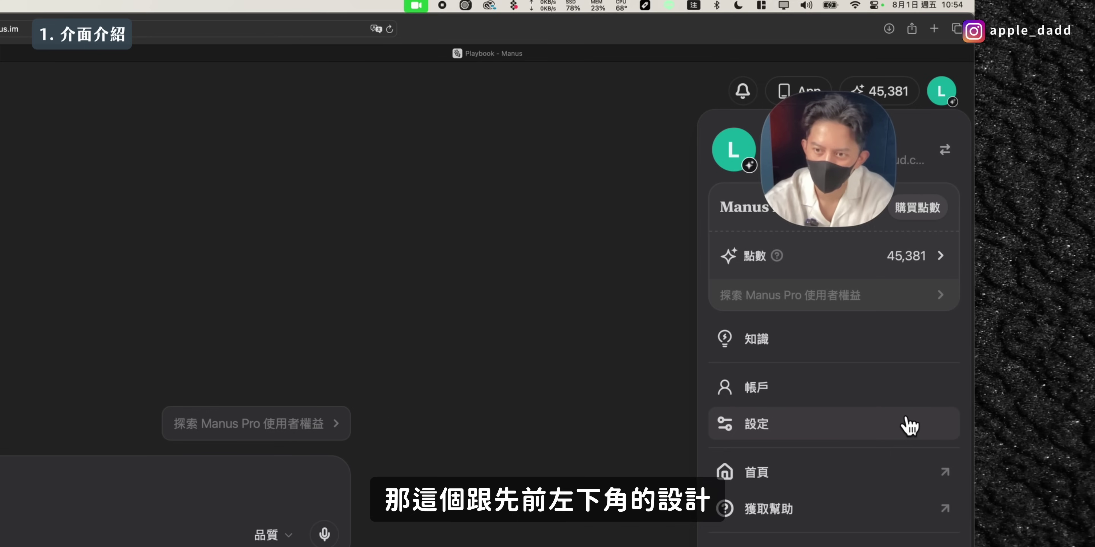
left_click(524, 404)
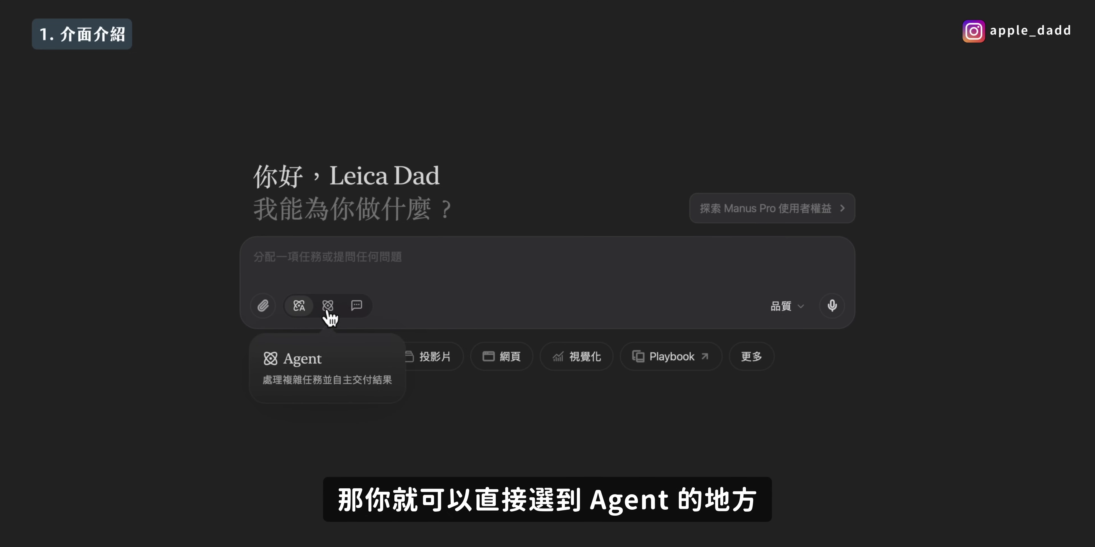
Preview the image (圖片) task type for the prompt and remove it again.
left_click(356, 308)
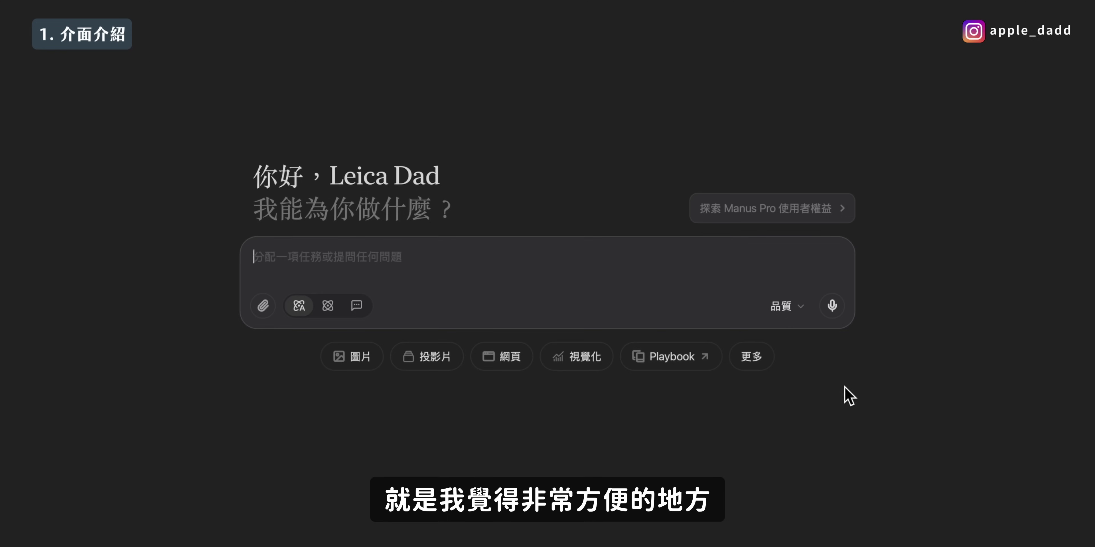
left_click(353, 359)
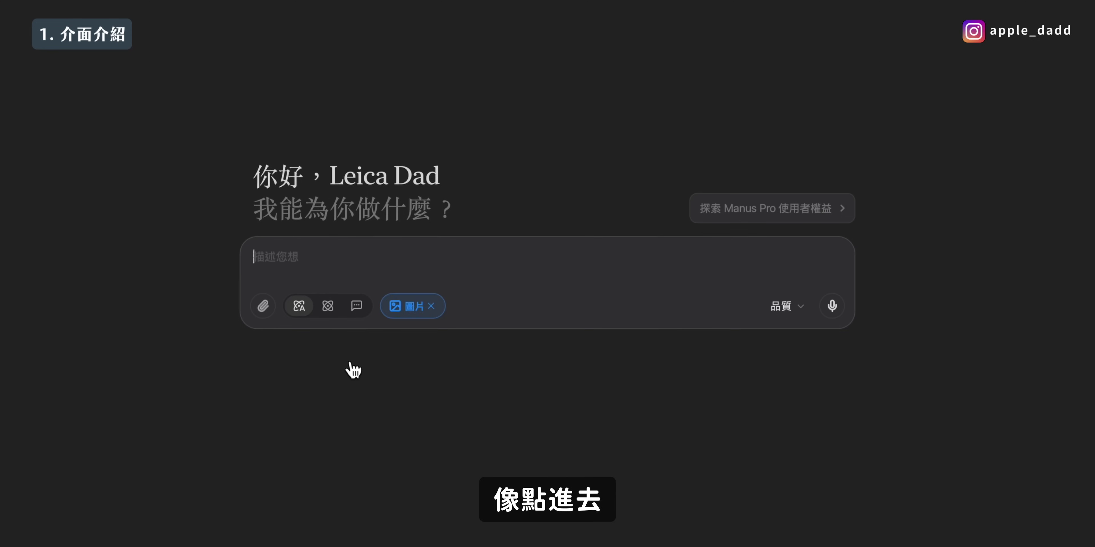
left_click(430, 307)
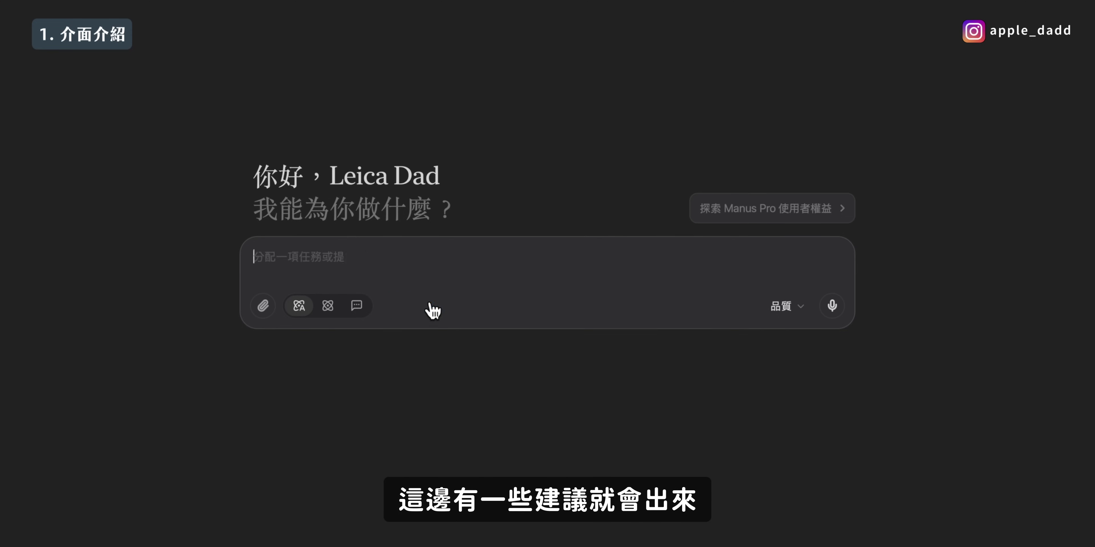
Choose the slides (投影片) task type, browse its presentation themes and remove it again.
left_click(431, 360)
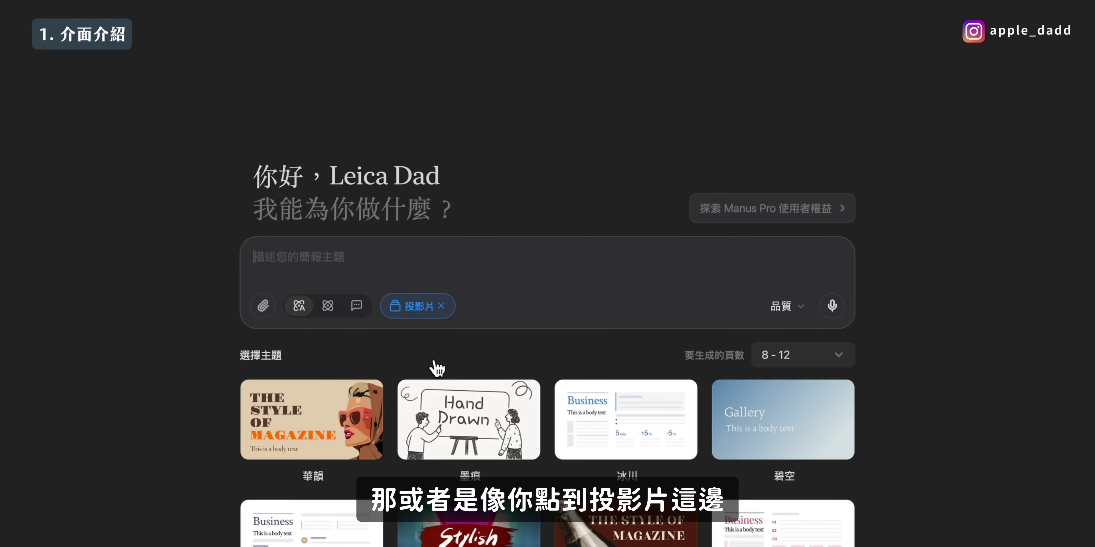
scroll(463, 426, "down", 3)
scroll(488, 484, "down", 1)
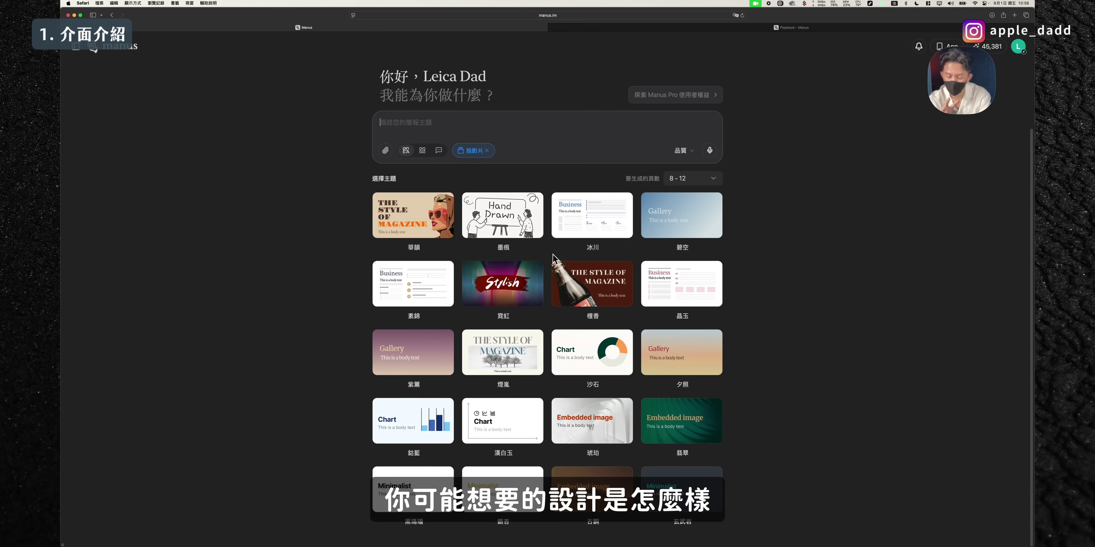
left_click(487, 150)
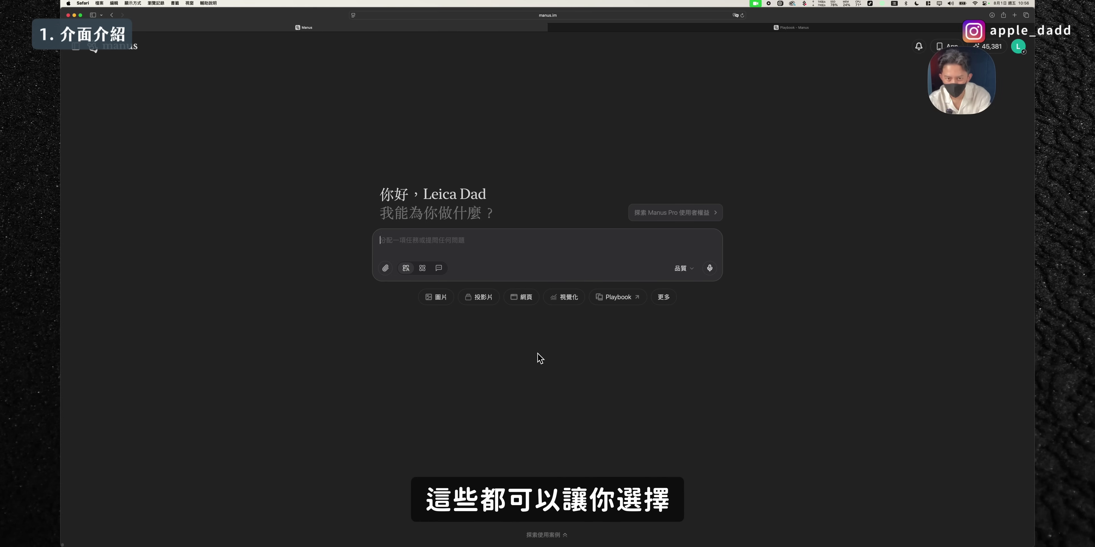
Preview the webpage (網頁) task type, and the visualization (視覺化) task type with its 試算表 and 報告 output formats.
left_click(524, 299)
left_click(487, 272)
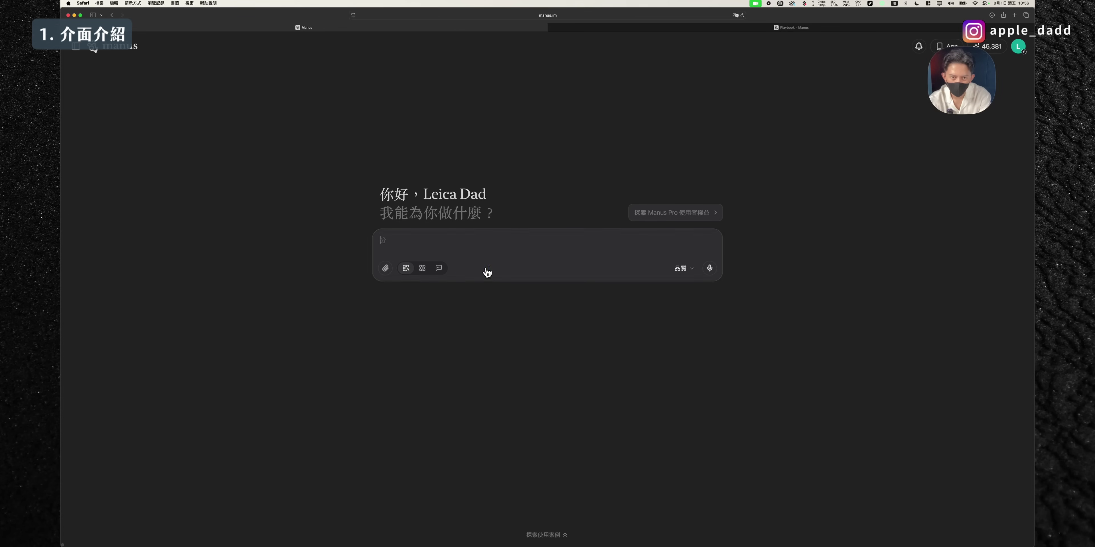
left_click(570, 299)
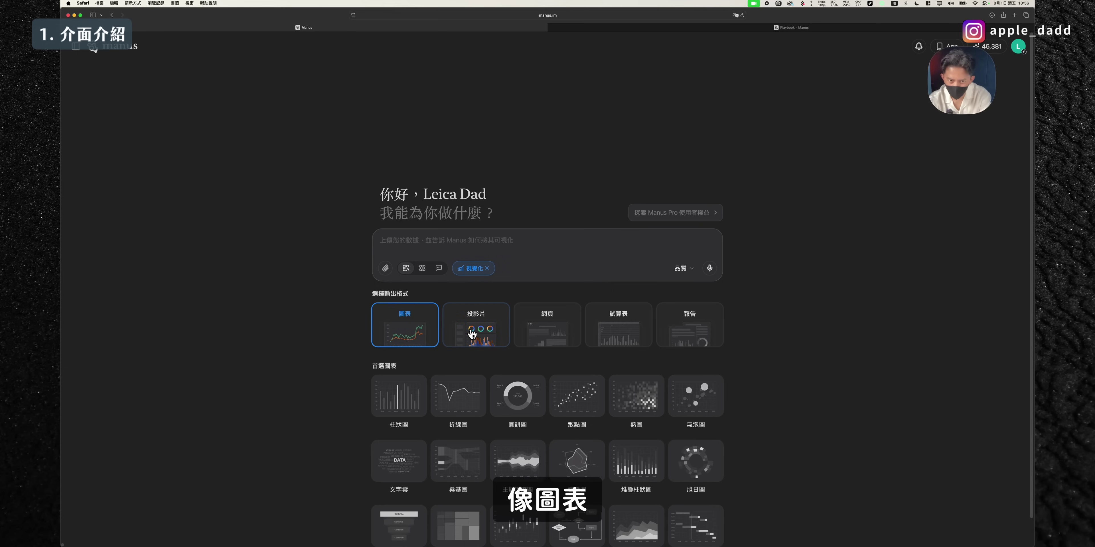
left_click(632, 337)
left_click(699, 335)
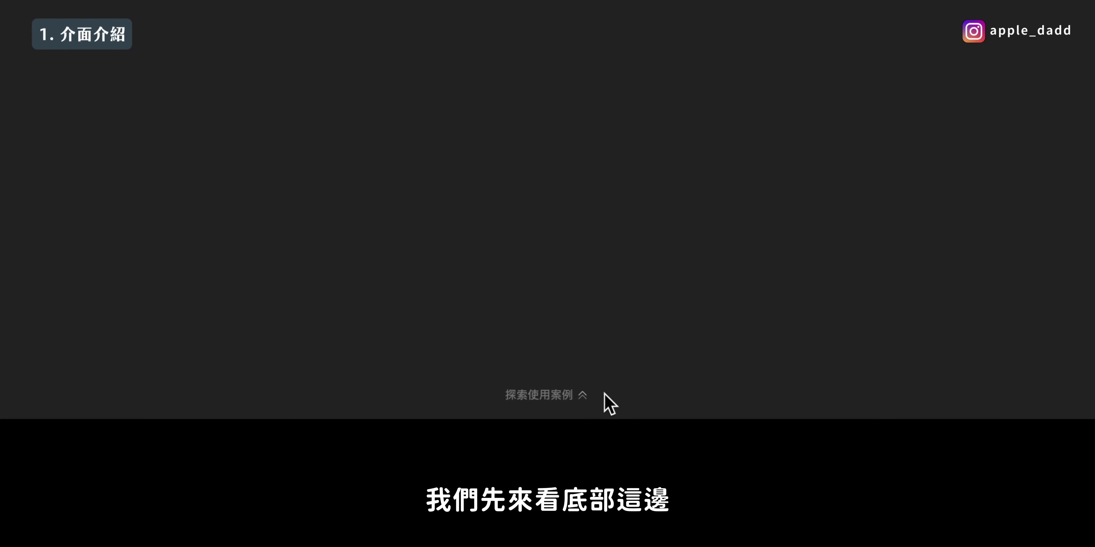
Open the use-case gallery (探索使用案例) and browse the 推薦, 精選 and 研究 examples.
left_click(585, 400)
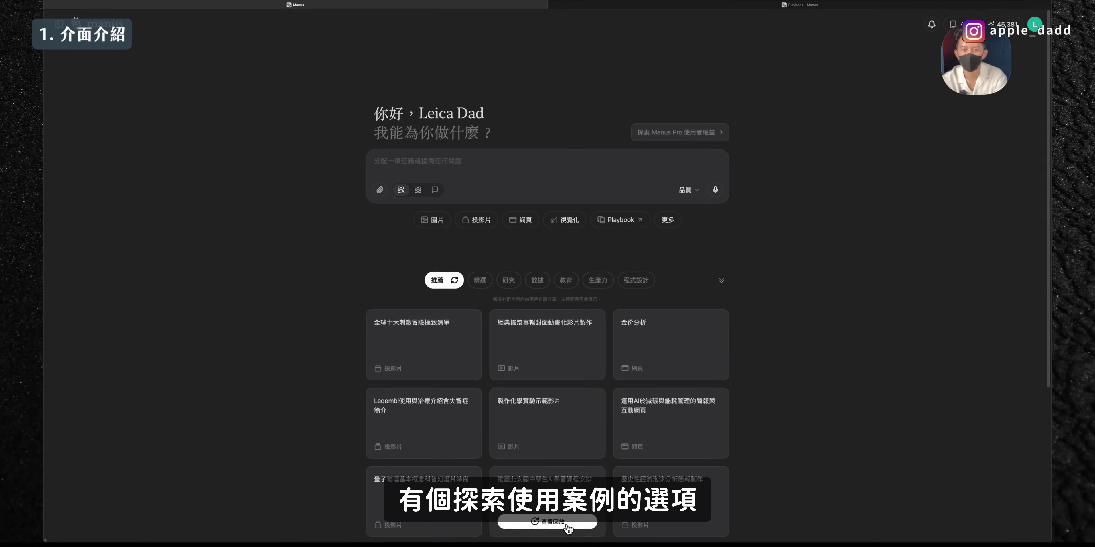
mouse_move(553, 344)
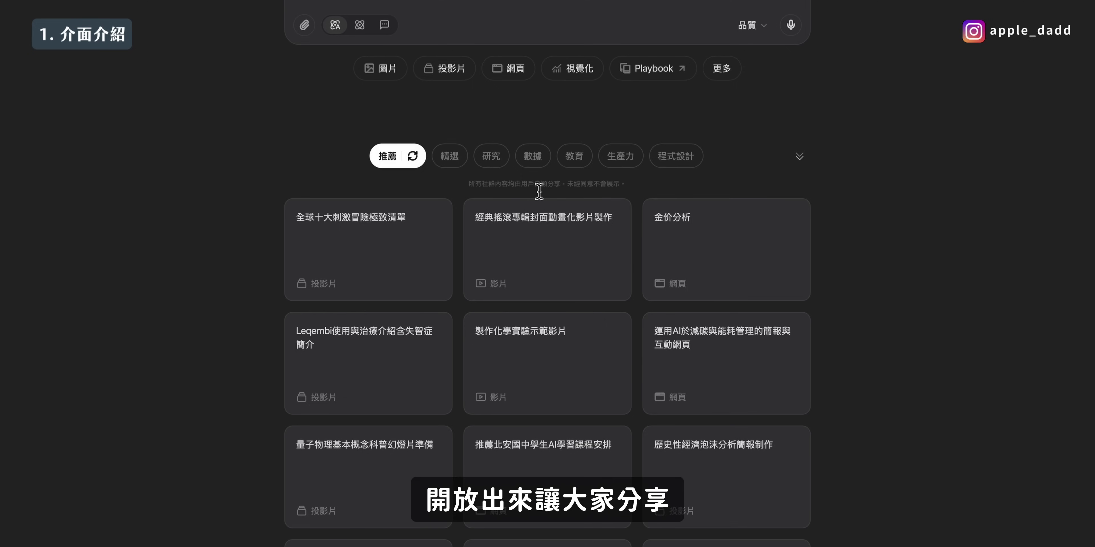
scroll(585, 349, "down", 2)
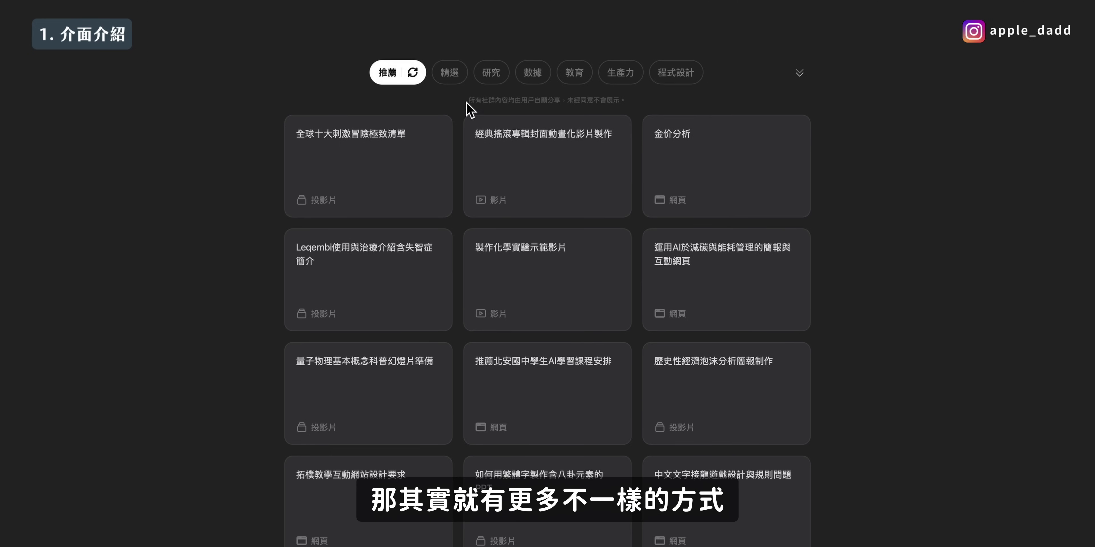
left_click(456, 77)
left_click(493, 79)
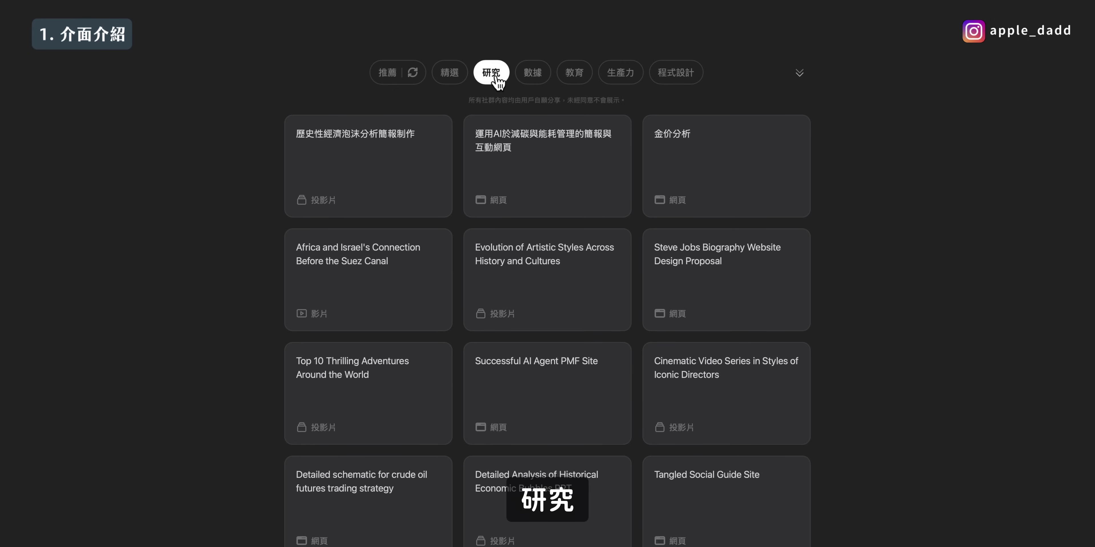
scroll(580, 233, "down", 2)
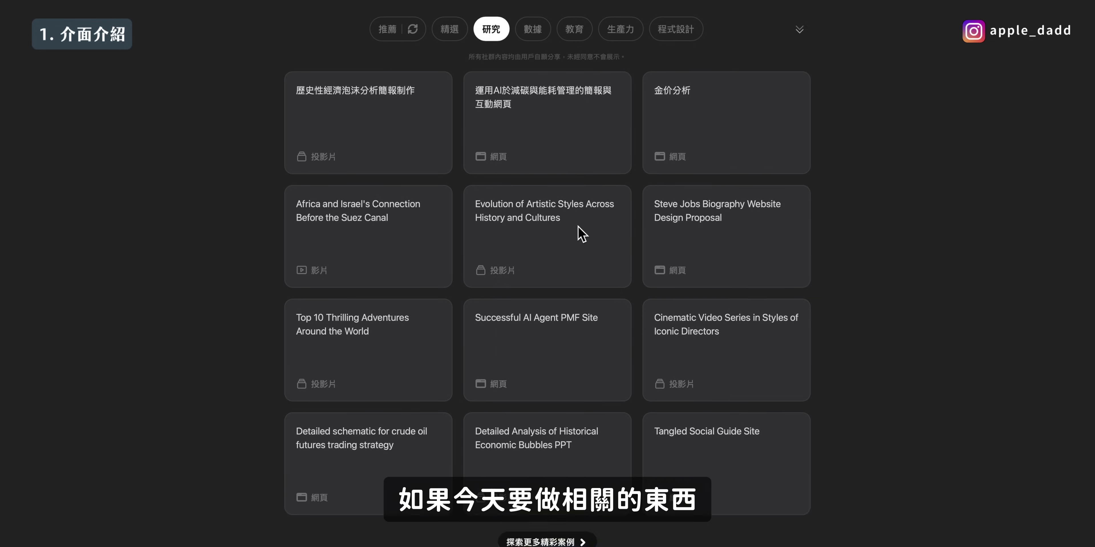
mouse_move(588, 308)
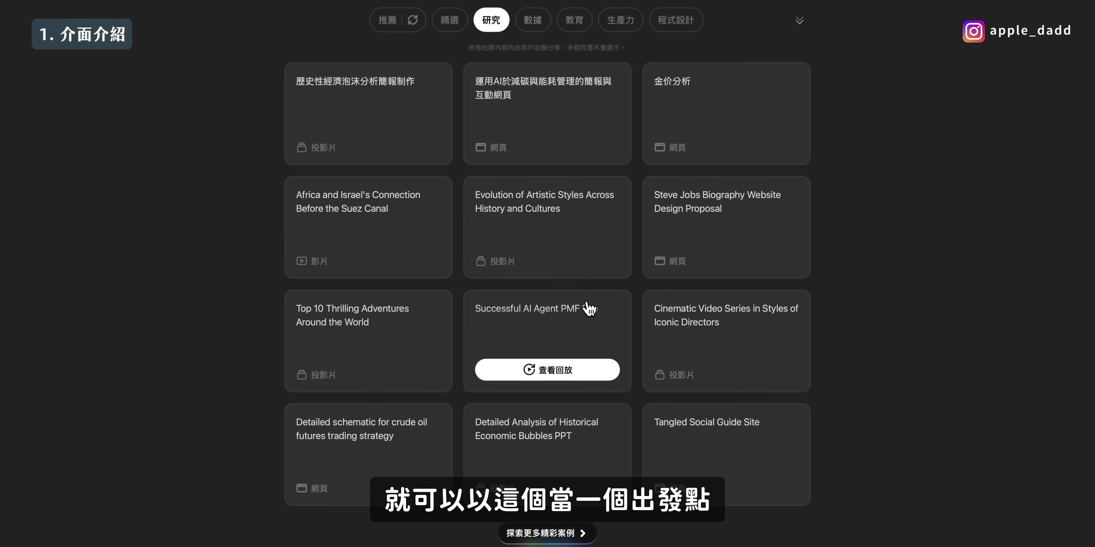
Browse the 數據, 教育, 生產力 and 程式設計 use cases and return to the prompt area.
left_click(531, 24)
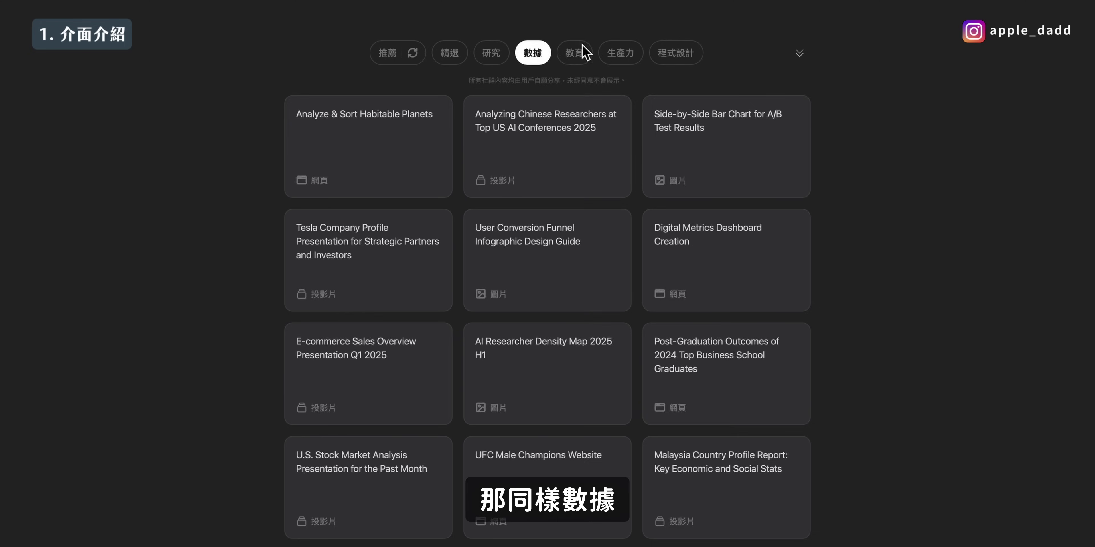
left_click(583, 57)
left_click(621, 59)
left_click(676, 58)
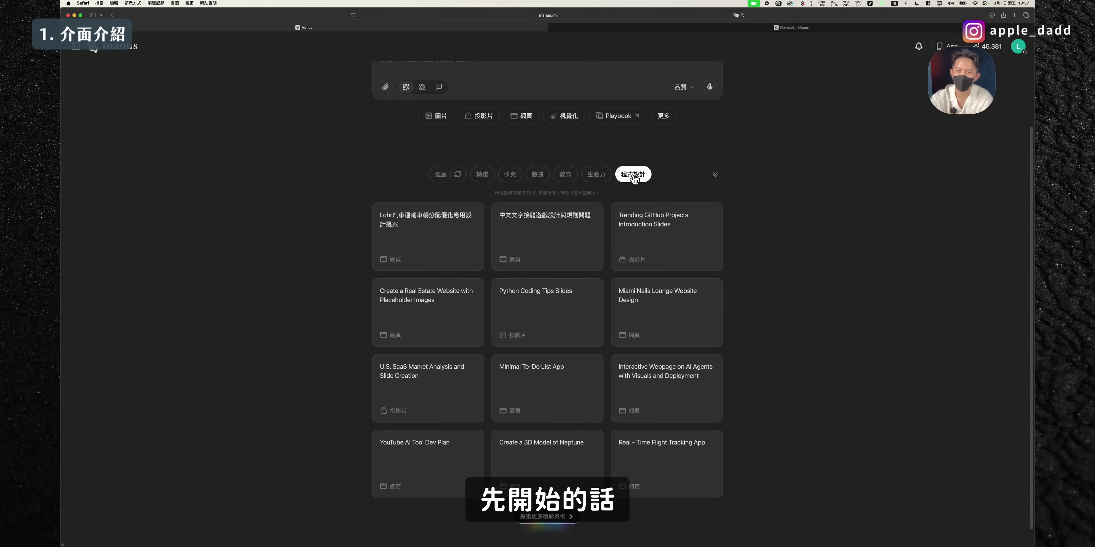
scroll(718, 176, "up", 5)
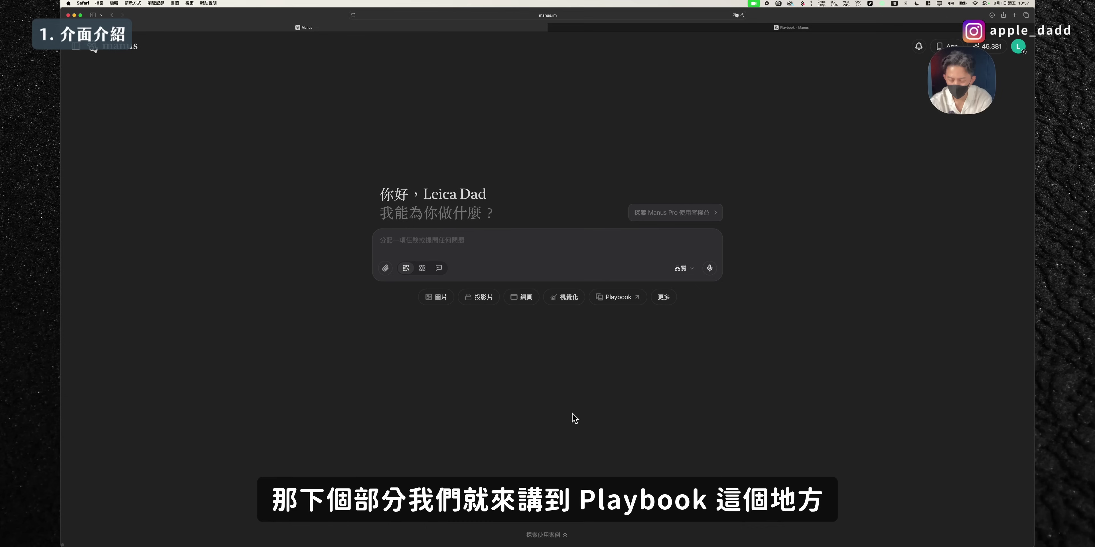
Open the Playbook page and close the older duplicate Playbook tab.
left_click(627, 299)
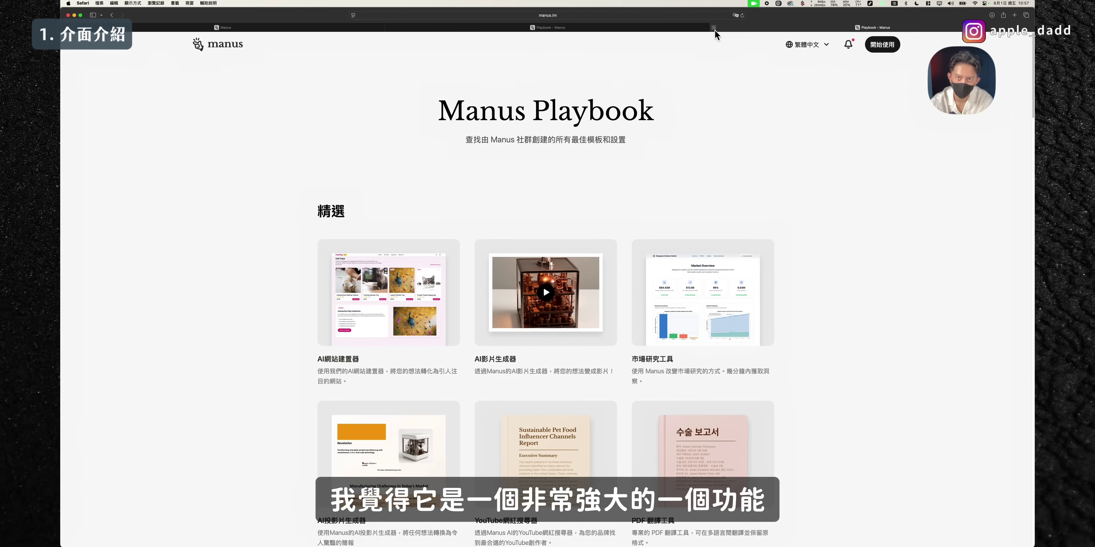
left_click(714, 28)
left_click(714, 31)
Browse the Manus Playbook templates in the featured (精選) and business (商業) sections.
scroll(661, 257, "down", 5)
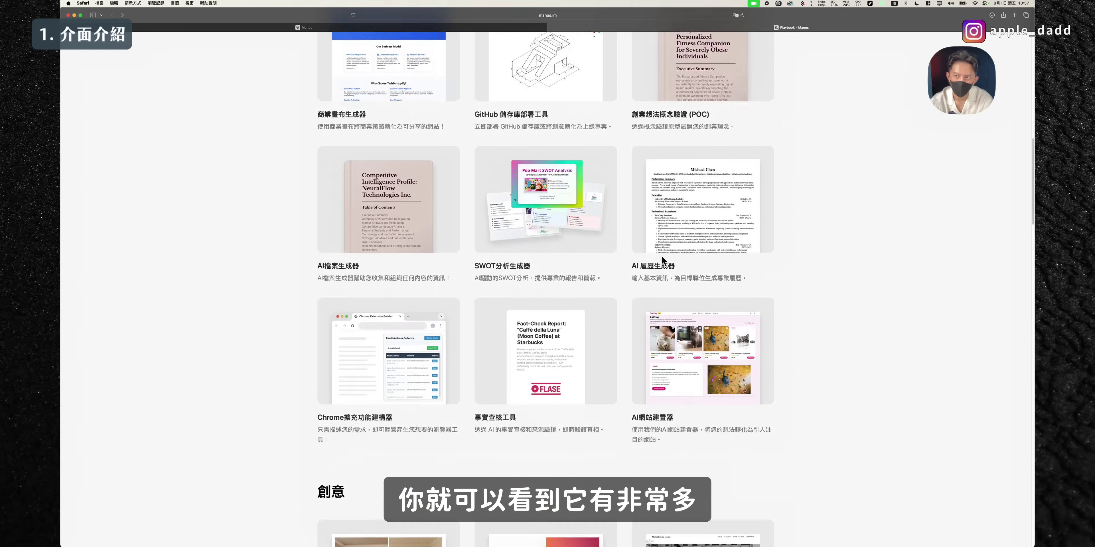
scroll(661, 255, "up", 10)
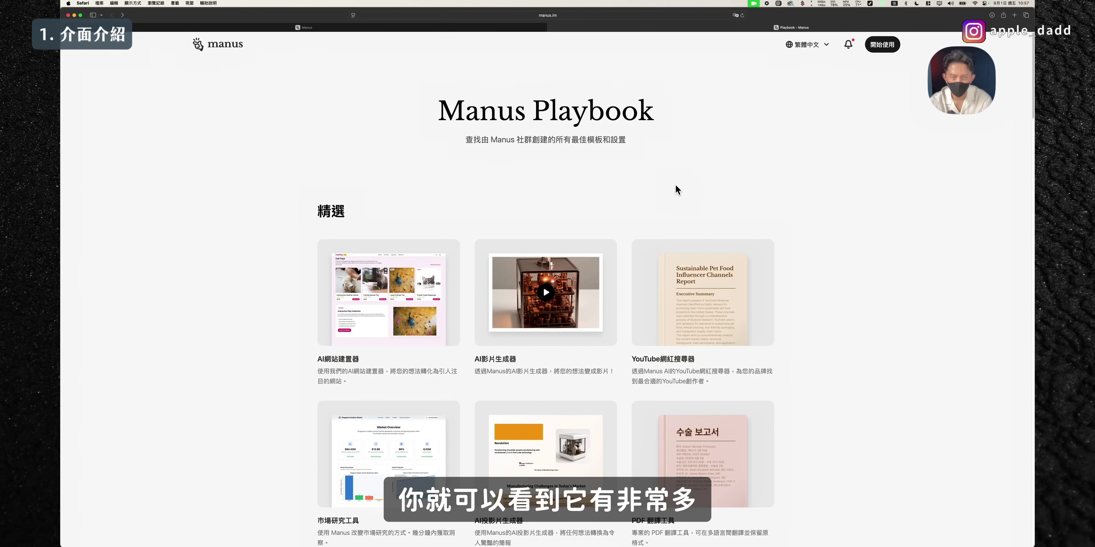
scroll(676, 185, "down", 3)
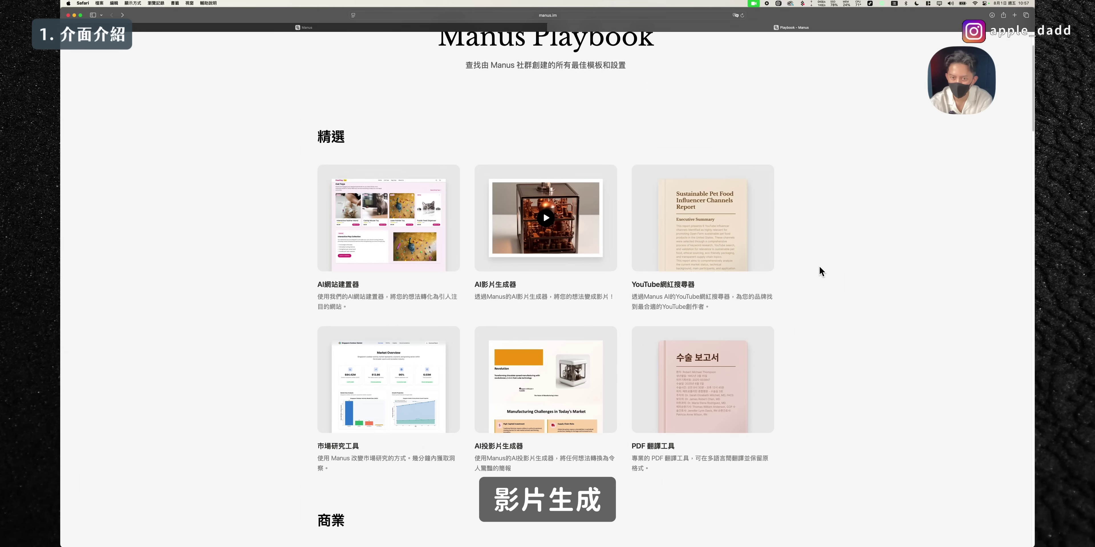
scroll(819, 270, "down", 2)
scroll(820, 267, "down", 8)
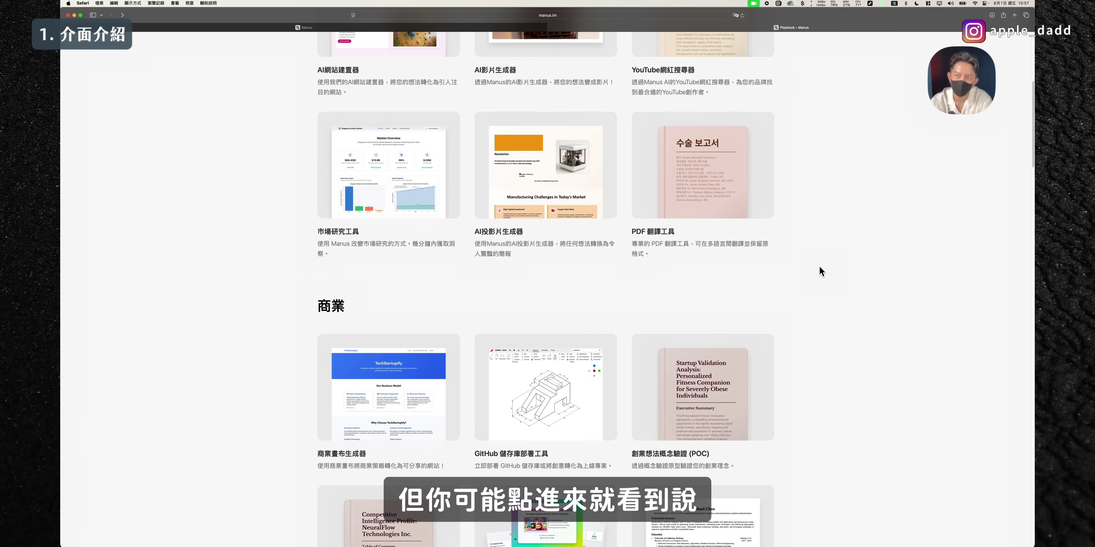
scroll(819, 270, "down", 15)
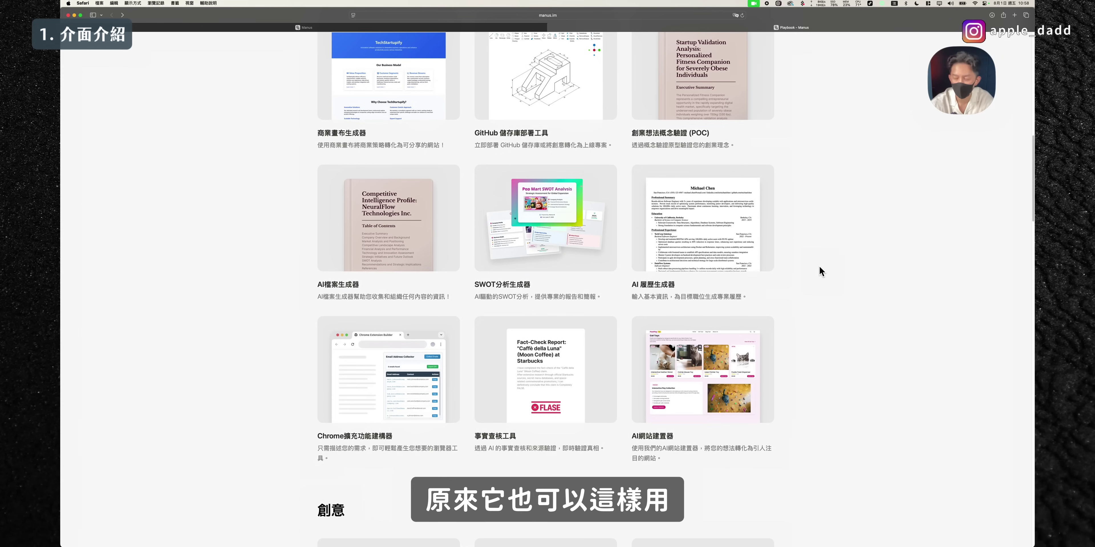
Browse the remaining Playbook templates from the business section through 創意 and 銷售和行銷 to the end of the page.
scroll(819, 268, "down", 8)
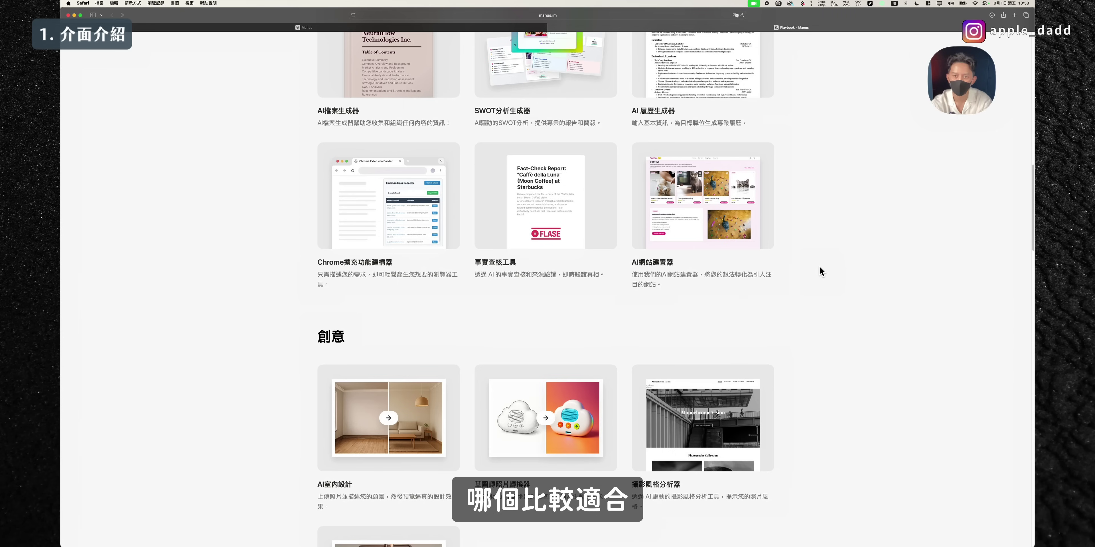
scroll(819, 268, "down", 3)
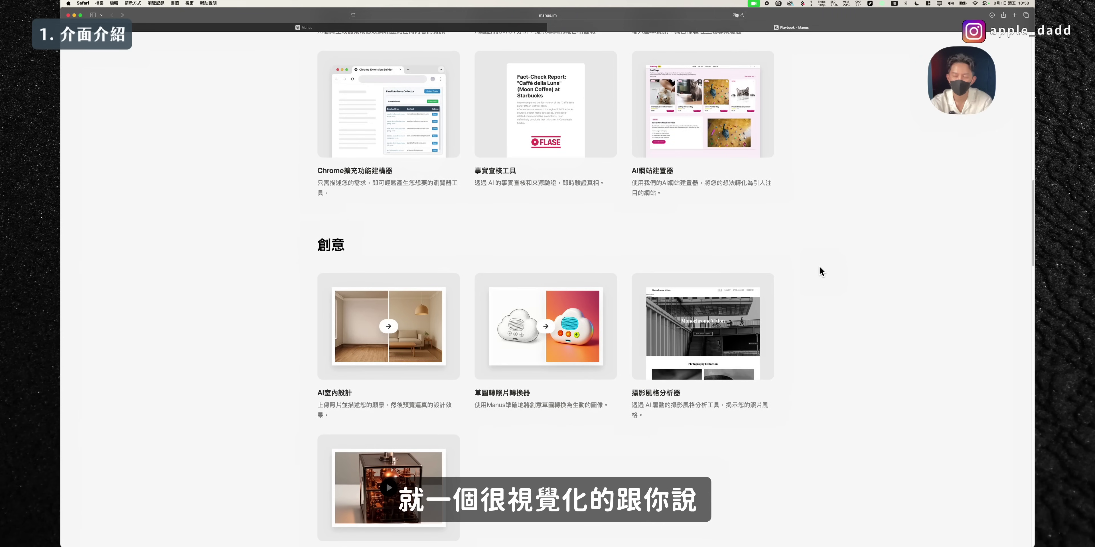
scroll(819, 267, "up", 2)
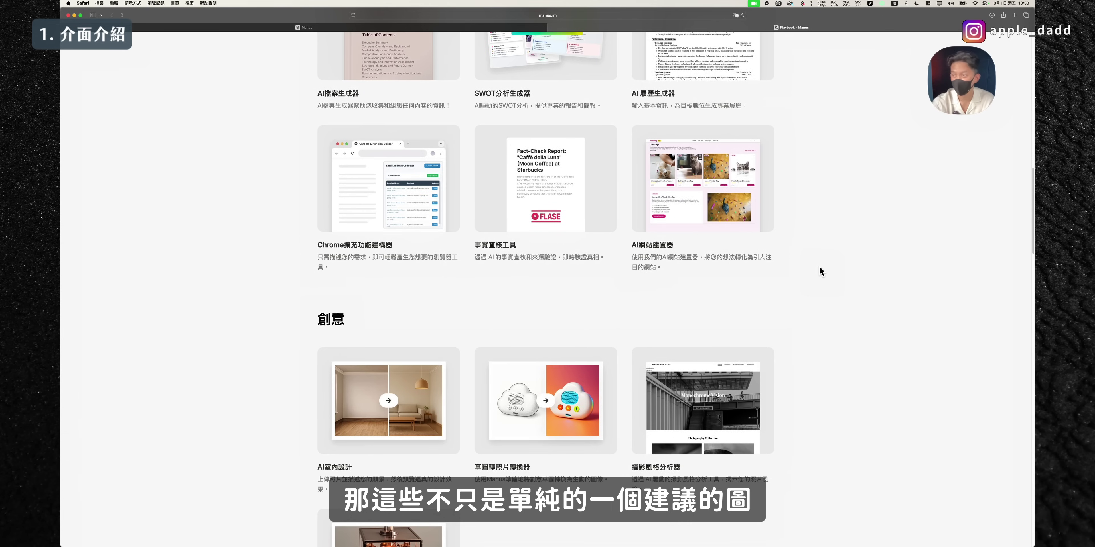
scroll(820, 267, "up", 8)
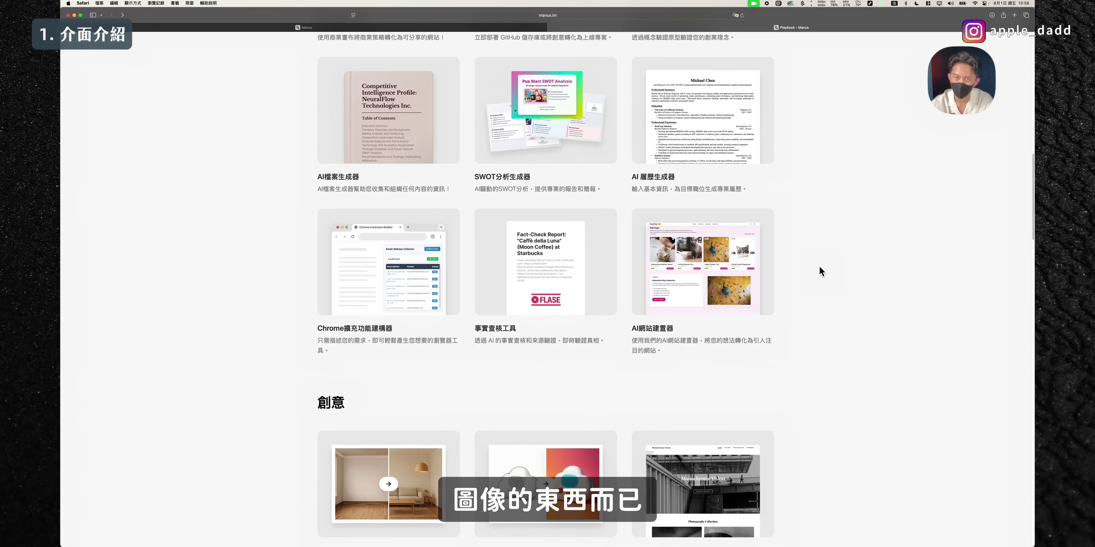
scroll(806, 333, "down", 15)
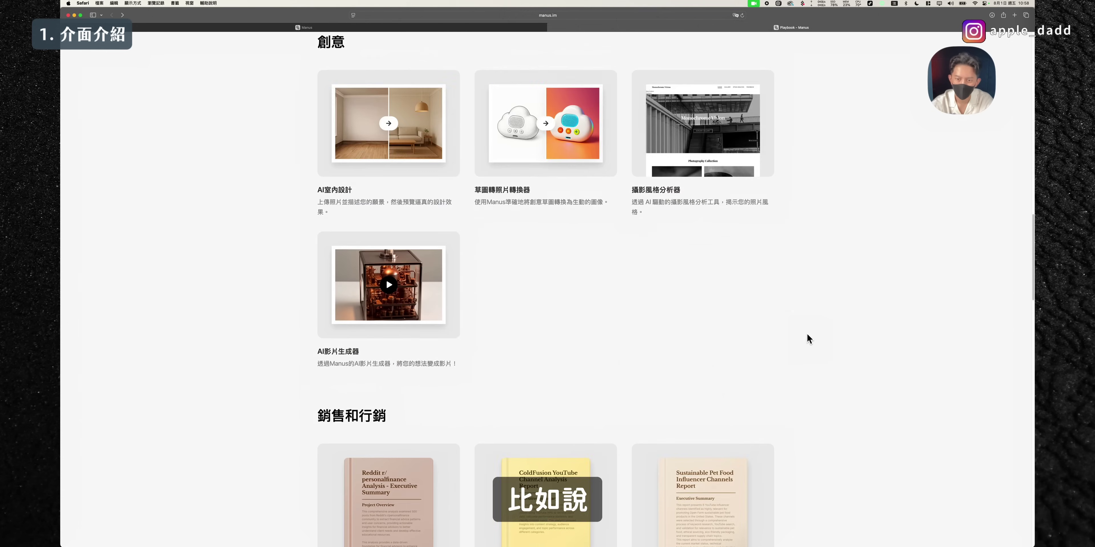
scroll(807, 333, "down", 15)
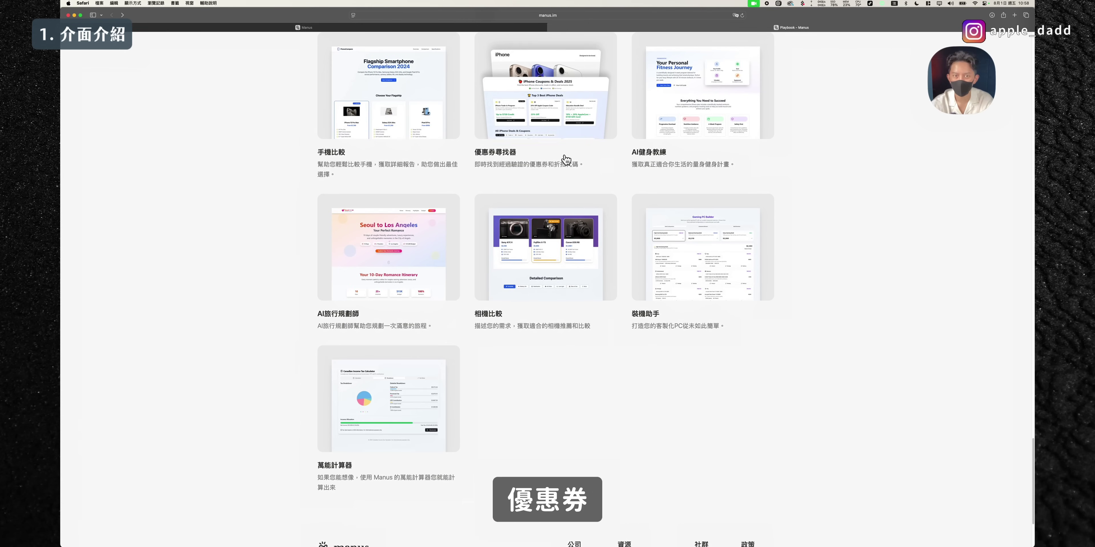
Open the 優惠券尋找器 template and review its editable prompt, use cases (使用場景) and usage instructions (使用方式).
scroll(567, 160, "up", 2)
left_click(560, 174)
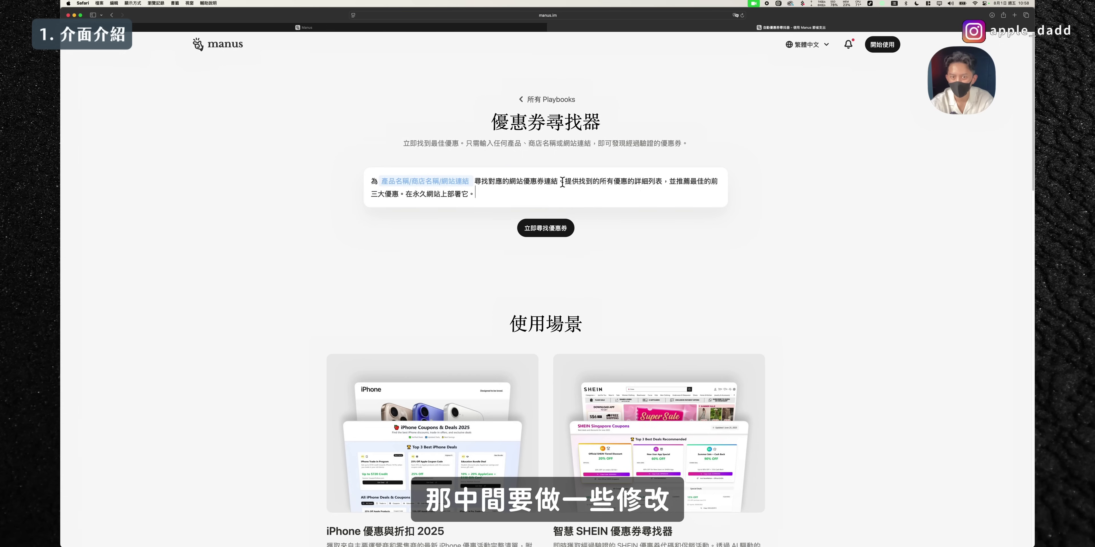
left_click_drag(579, 182, 654, 182)
left_click(654, 243)
scroll(653, 244, "down", 5)
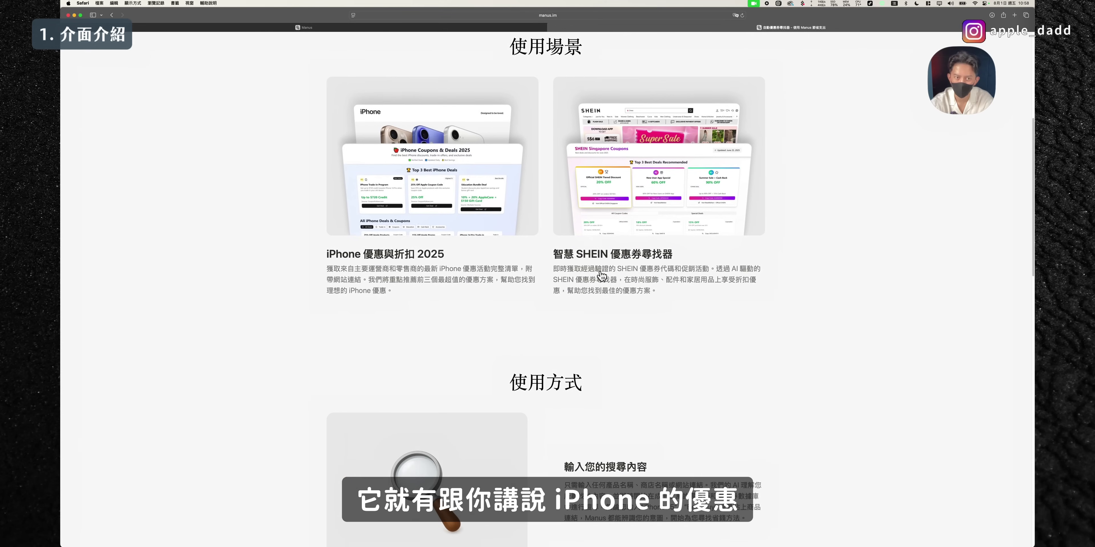
scroll(762, 225, "down", 5)
scroll(761, 225, "up", 10)
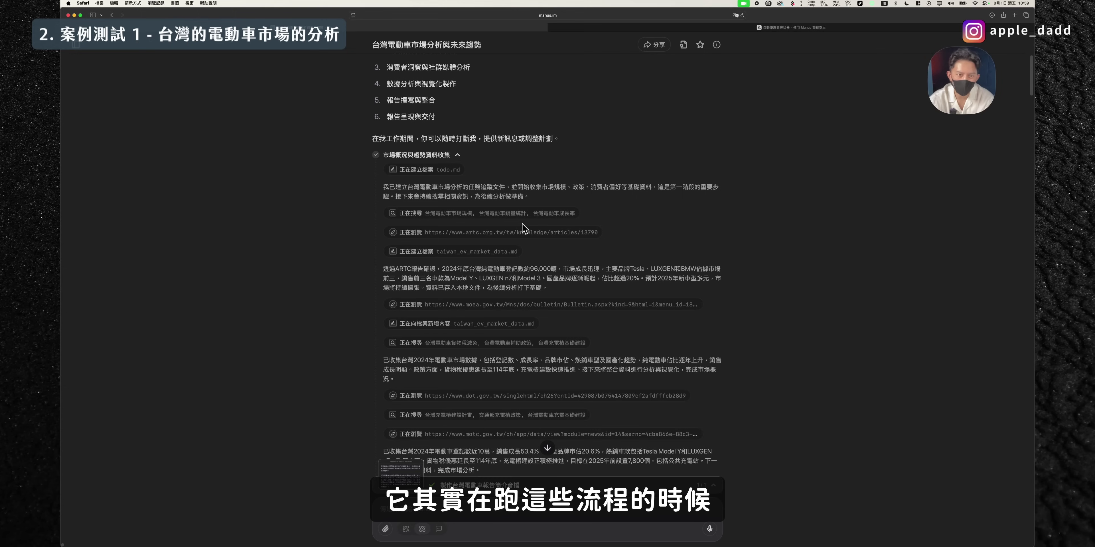
Review the work log of the 台灣電動車市場分析與未來趨勢 task from data collection through Wide Research to the delivered report files.
scroll(435, 241, "down", 2)
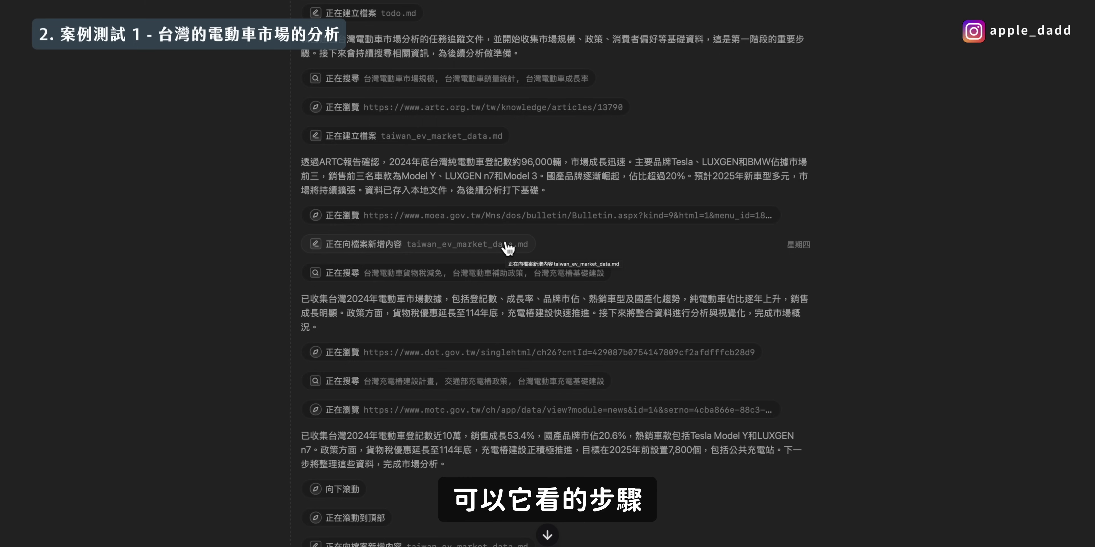
scroll(531, 185, "down", 4)
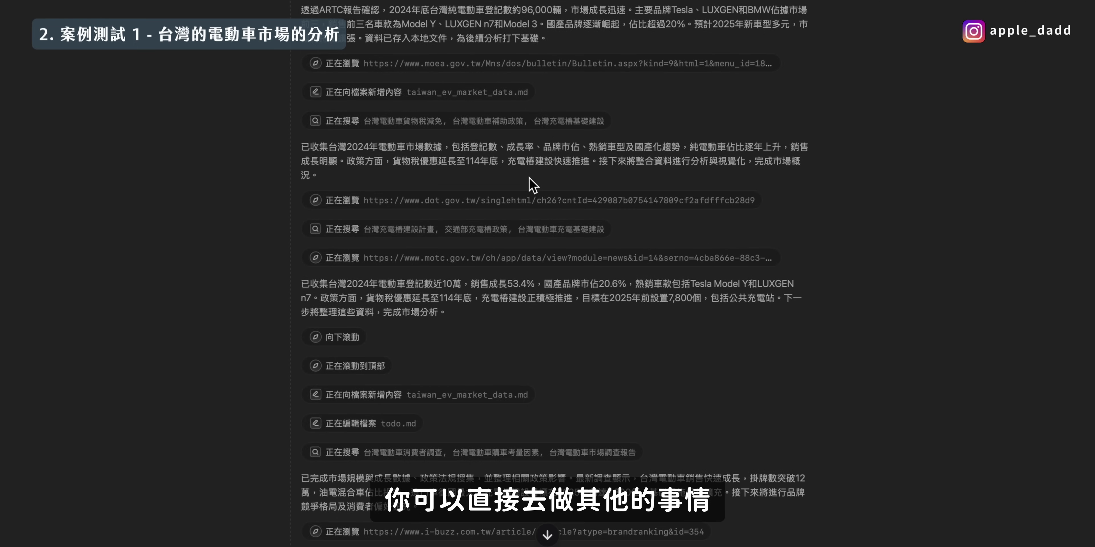
scroll(532, 184, "down", 15)
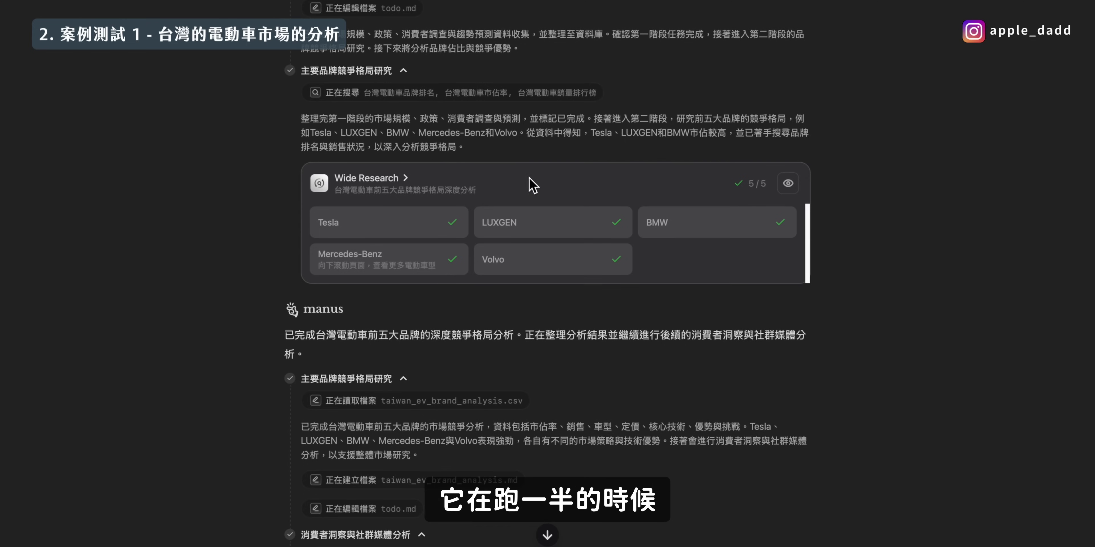
scroll(588, 243, "down", 6)
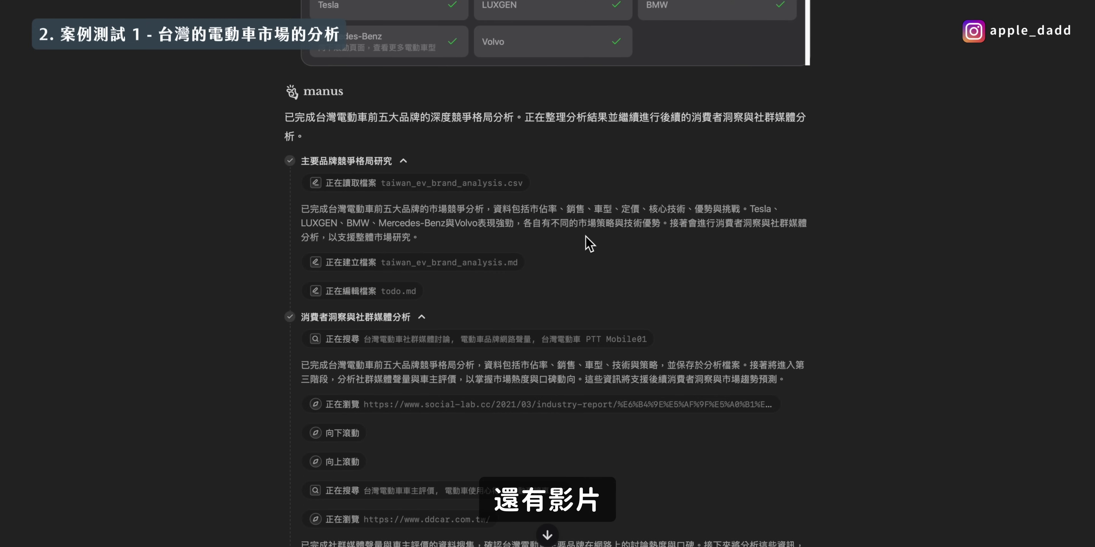
scroll(588, 244, "down", 20)
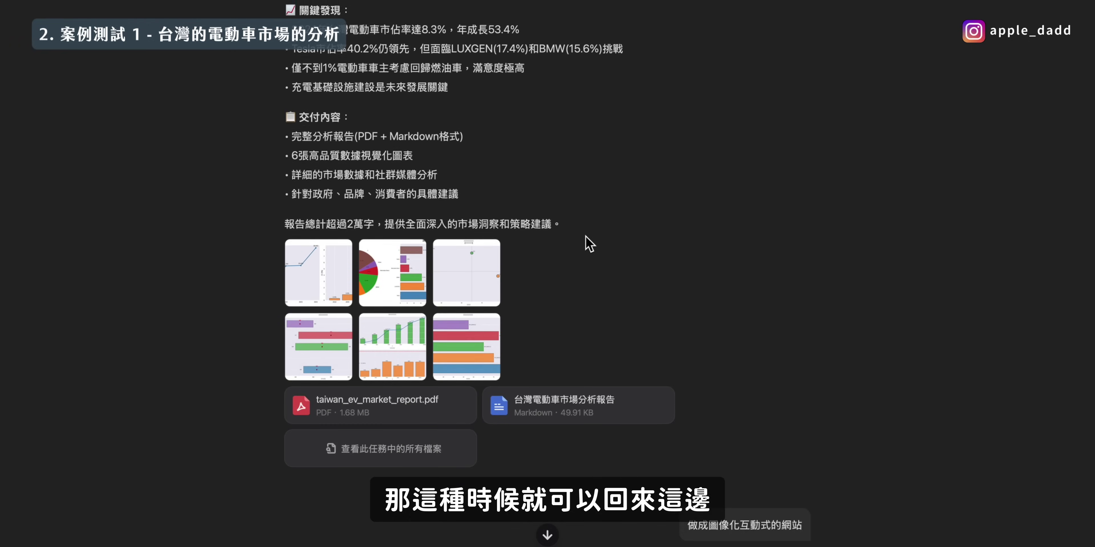
scroll(588, 243, "down", 4)
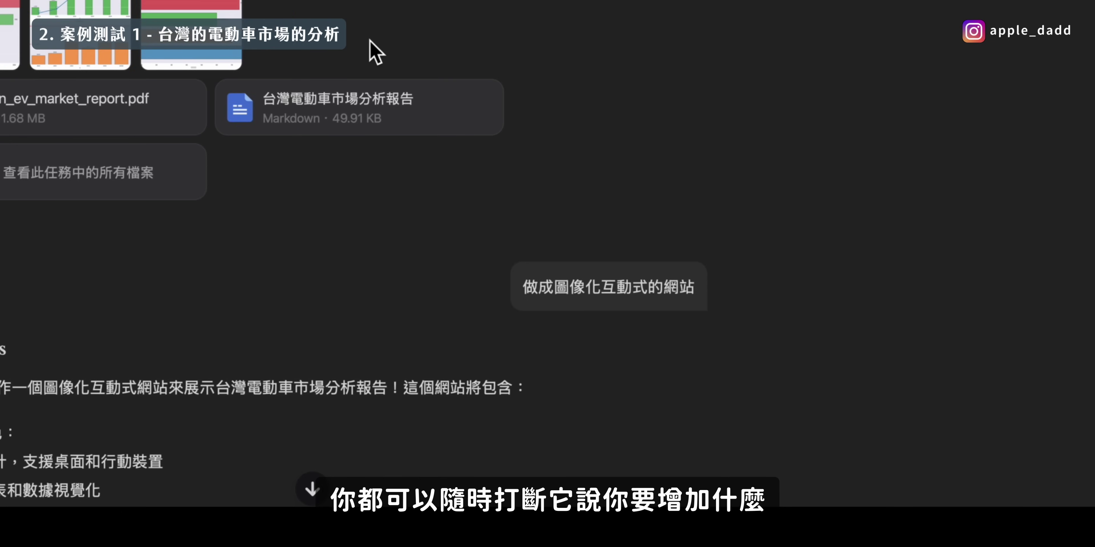
Follow the 做成圖像化互動式的網站 request through its plan and build log, and open the deployed website from 網站連結.
scroll(395, 136, "down", 5)
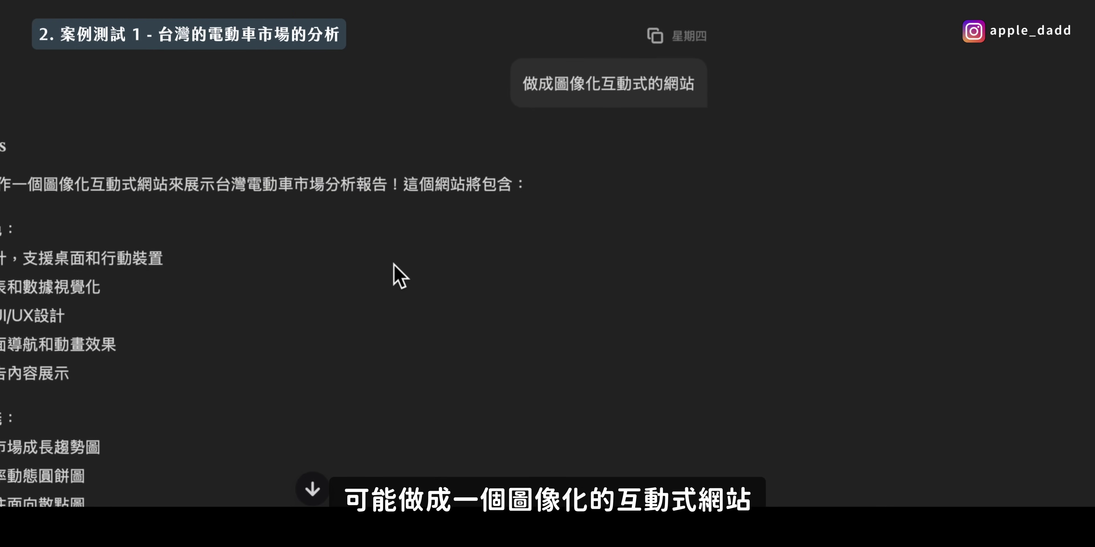
scroll(393, 264, "down", 2)
scroll(393, 264, "down", 5)
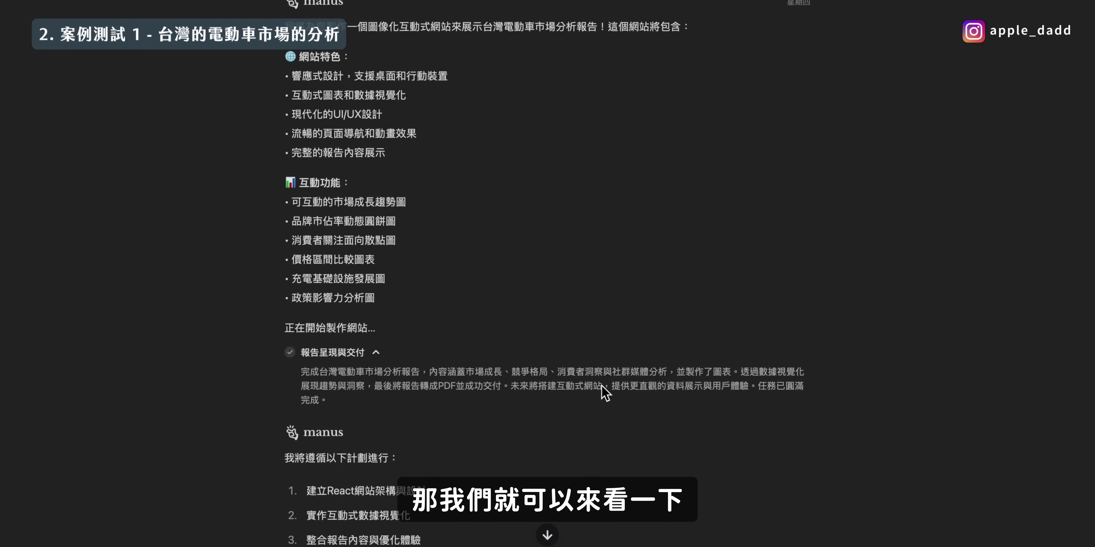
scroll(605, 393, "down", 20)
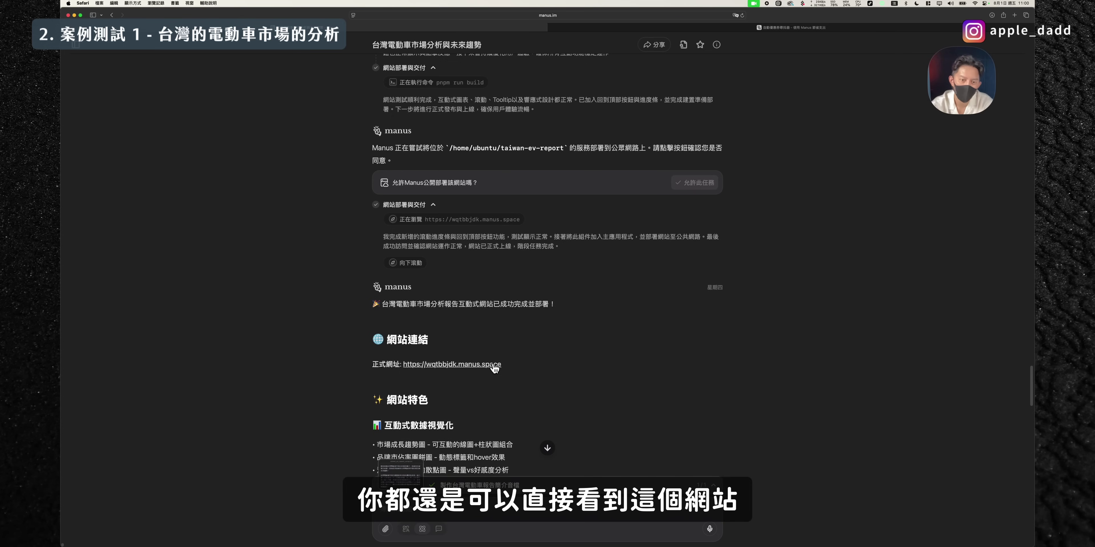
left_click(495, 365)
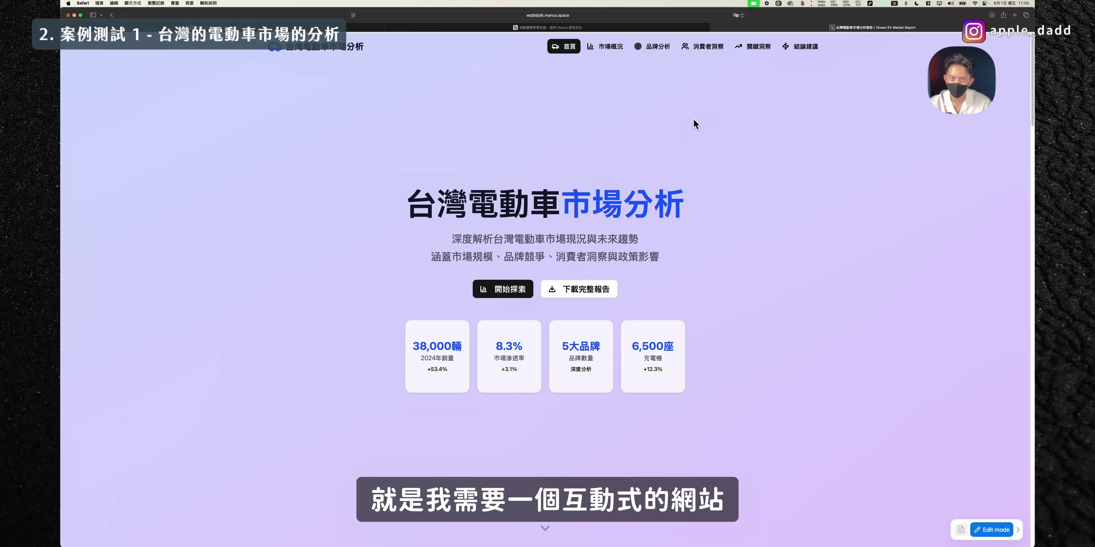
Look over the report website's home page and its 市場概況, 品牌分析 and 消費者洞察 sections.
scroll(694, 124, "down", 4)
scroll(694, 124, "up", 4)
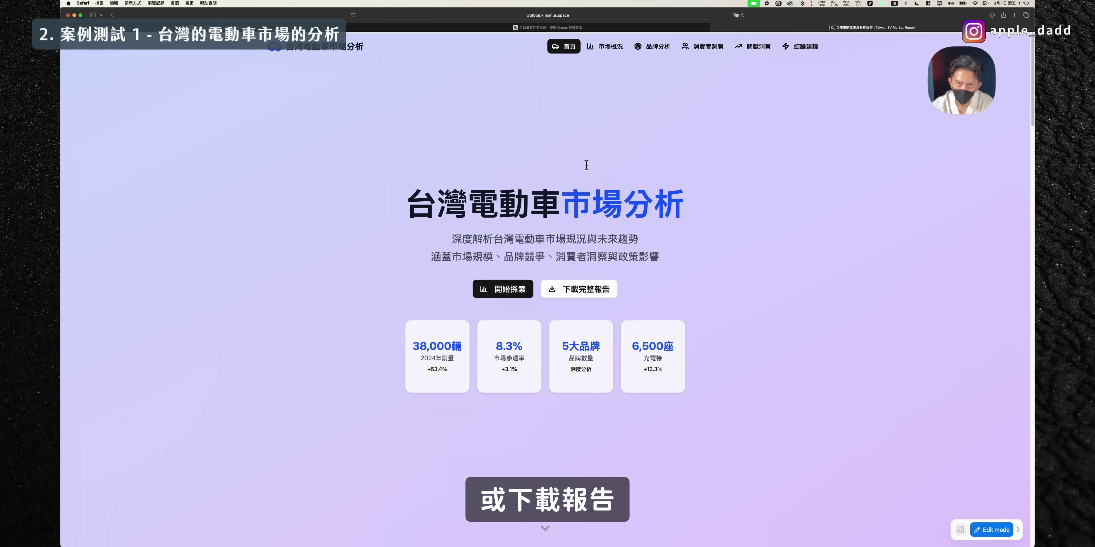
left_click(593, 50)
left_click(667, 50)
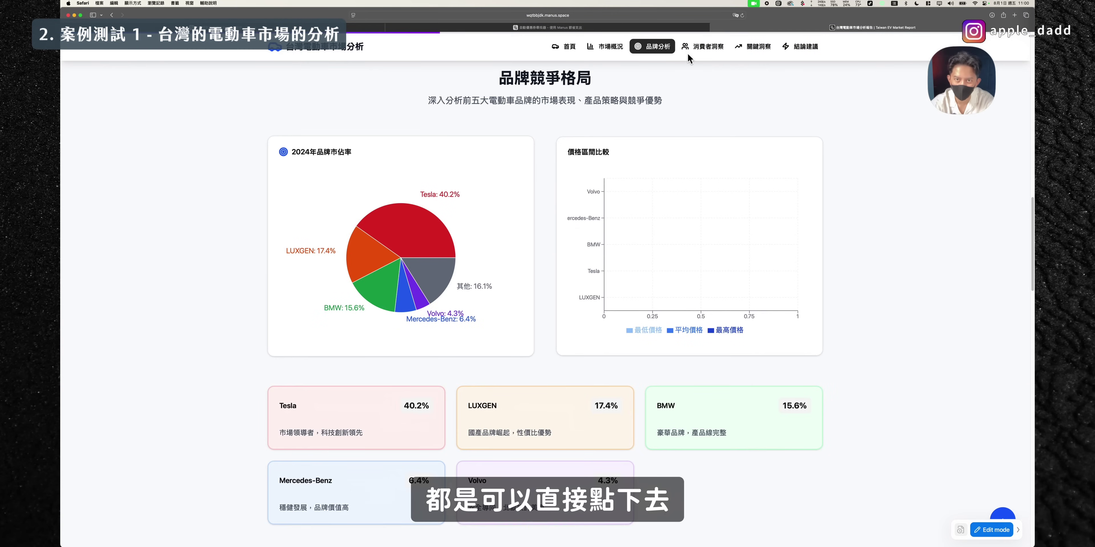
left_click(708, 48)
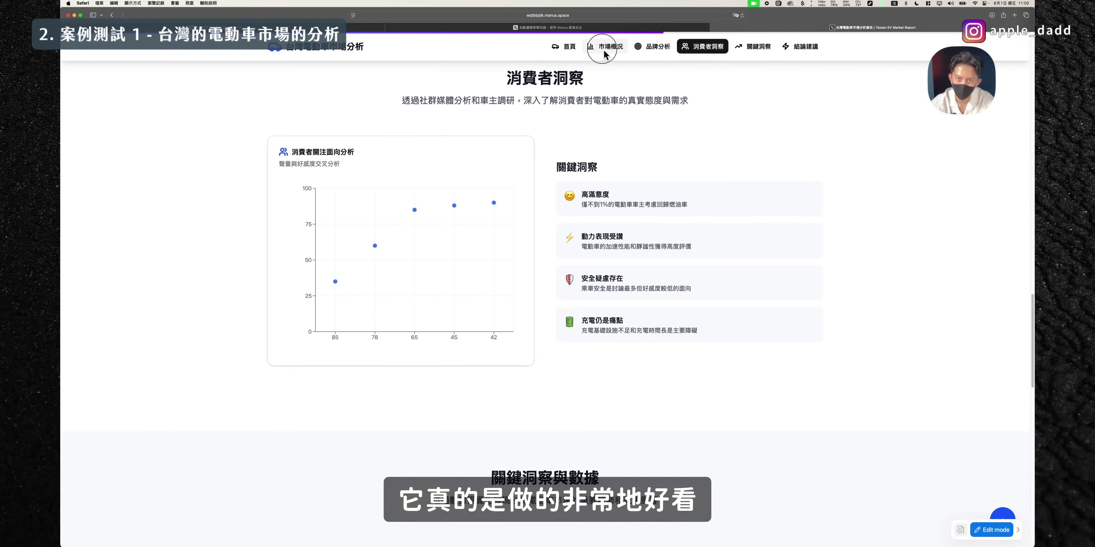
Return to 市場概況, skim the site down to 結論與建議 and back, and go to the 關鍵洞察 section.
left_click(606, 55)
scroll(679, 197, "down", 10)
scroll(679, 197, "down", 15)
scroll(679, 196, "up", 3)
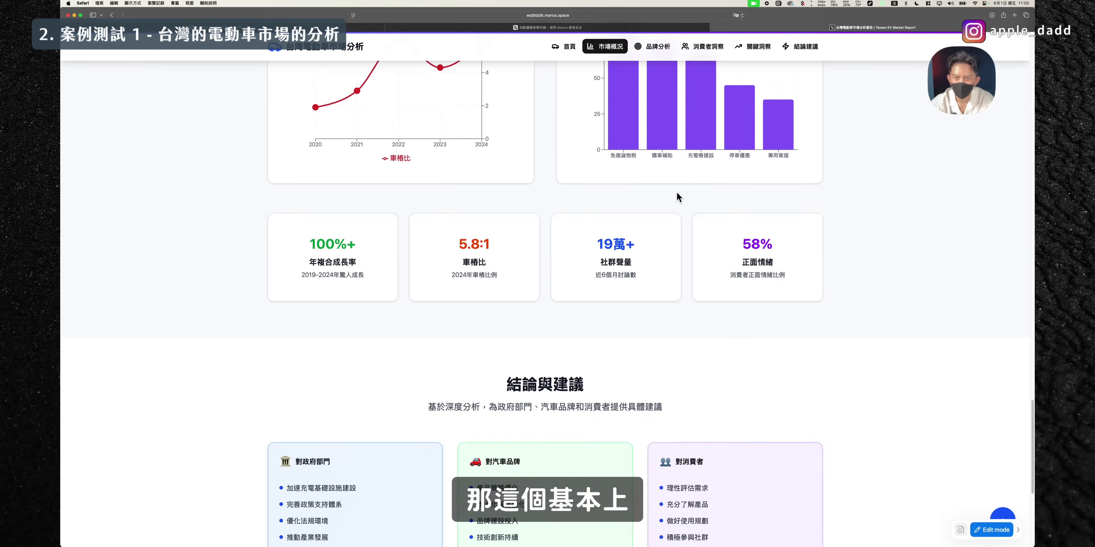
scroll(679, 197, "up", 15)
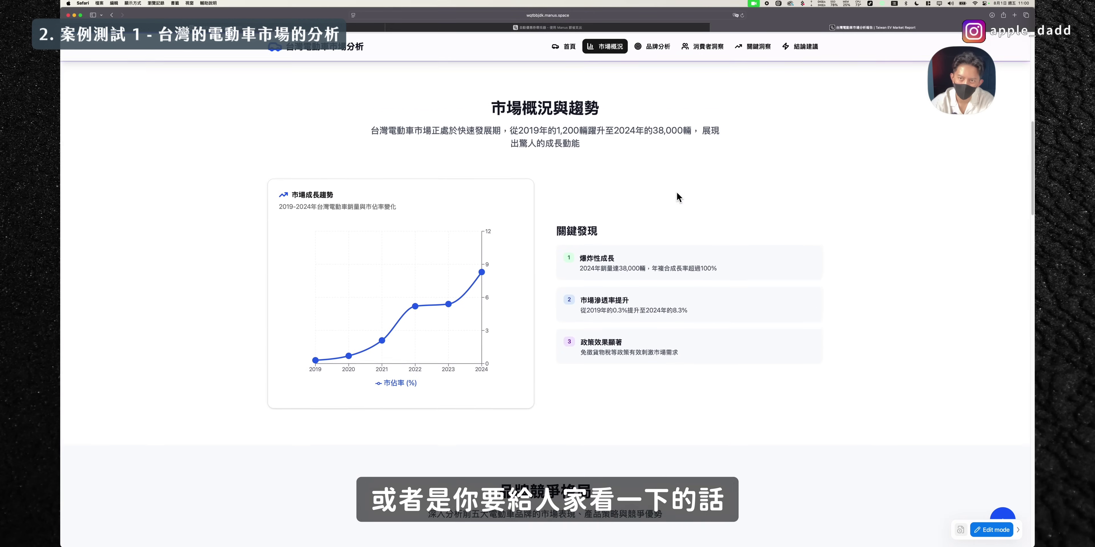
left_click(751, 48)
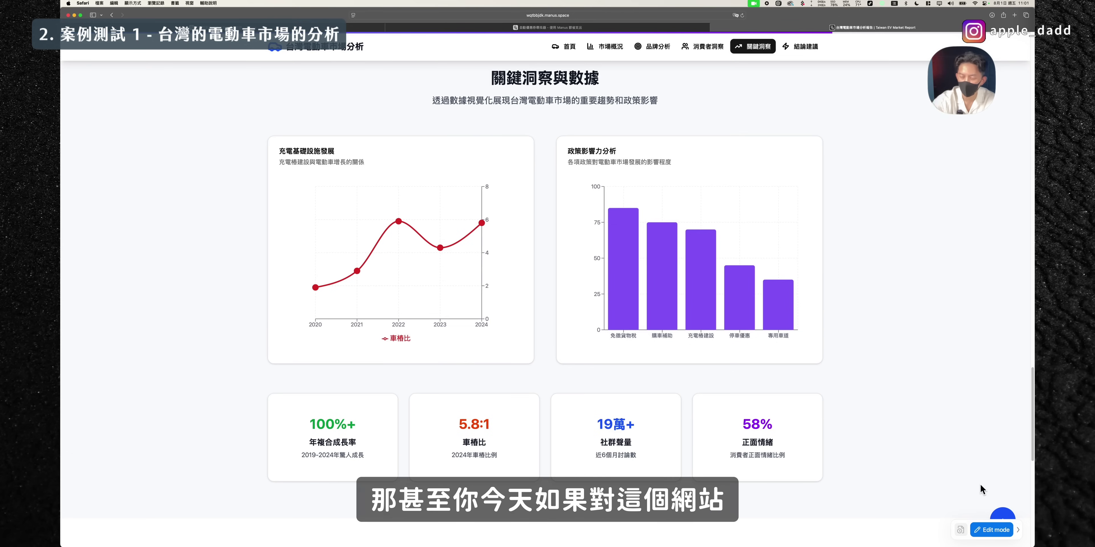
Turn on the website's edit mode and duplicate the 政策影響力分析 chart card in the 關鍵洞察 section.
left_click(984, 532)
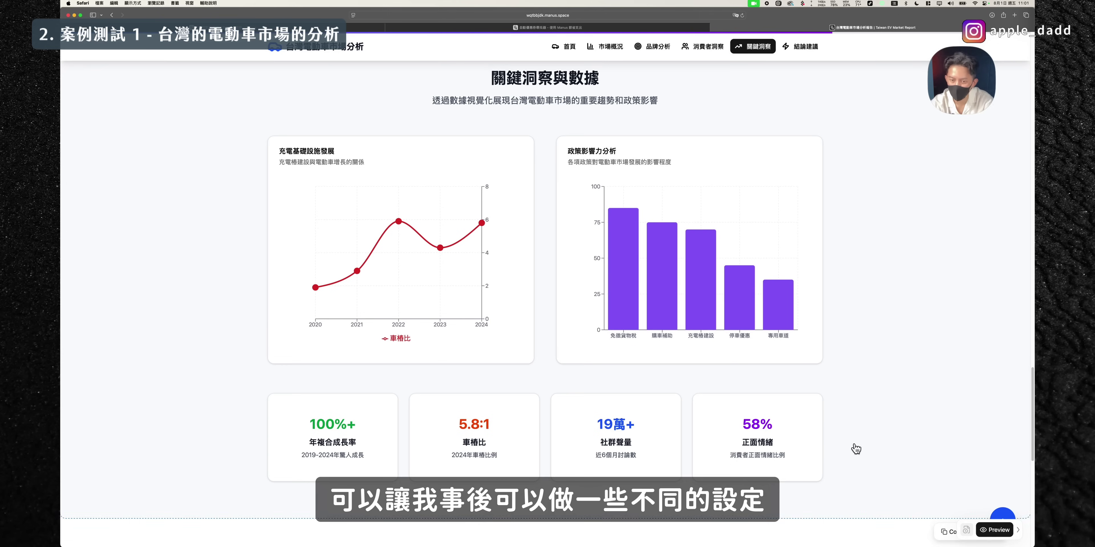
left_click(687, 329)
left_click(699, 323)
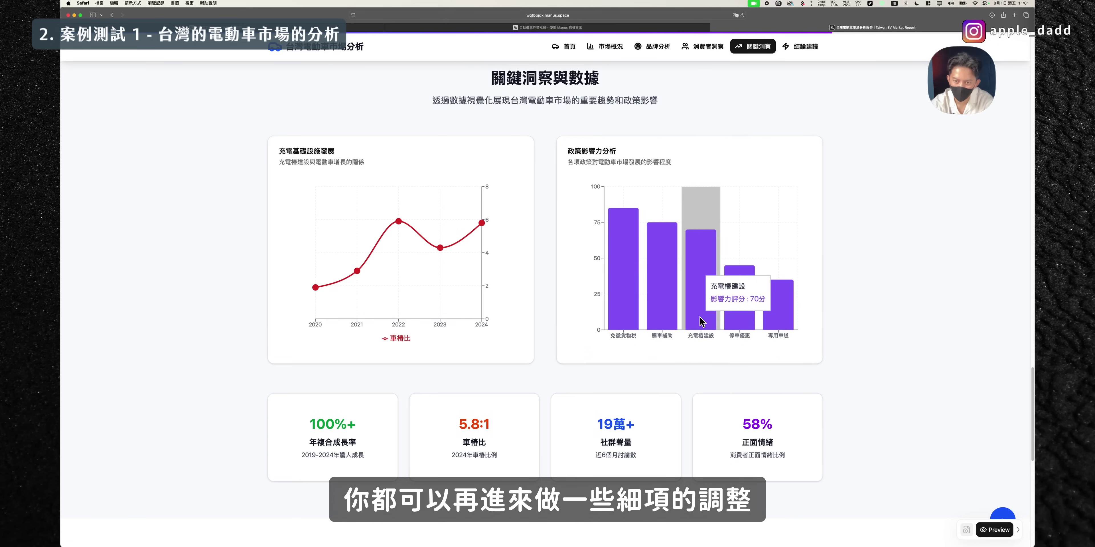
left_click(767, 345)
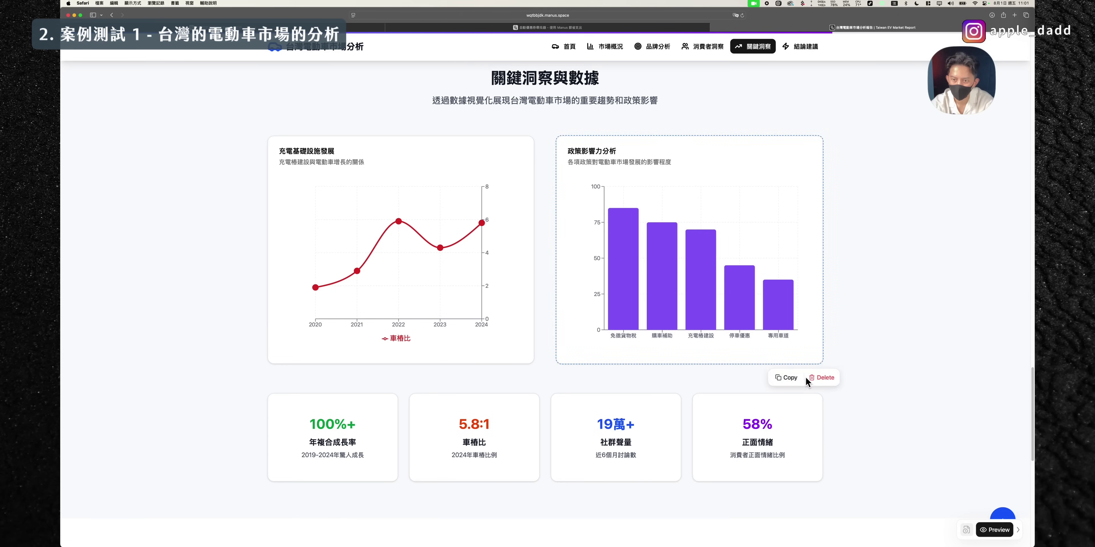
left_click(793, 384)
left_click(790, 378)
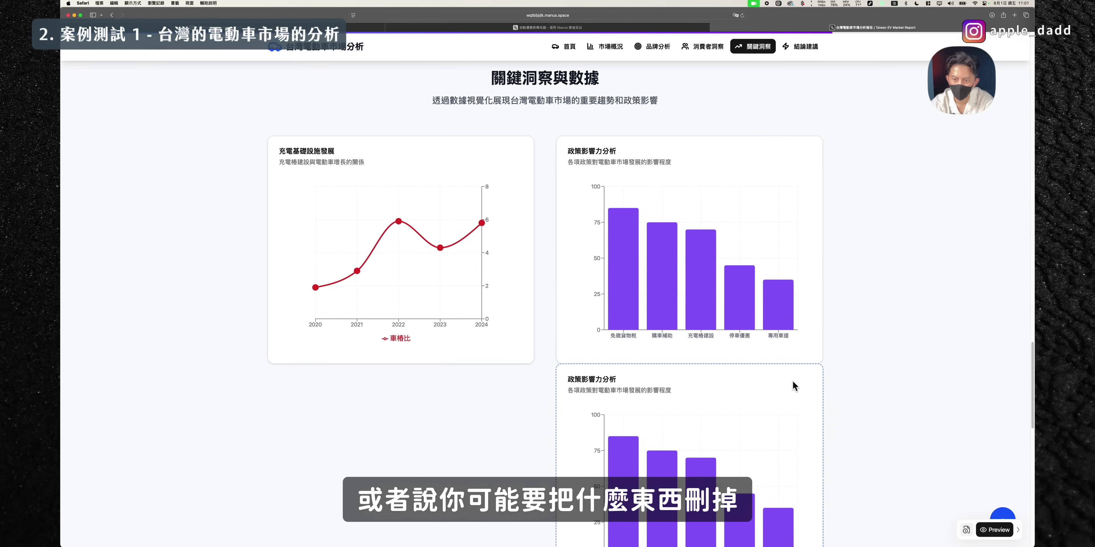
Try to delete the extra 政策影響力分析 chart card from the 關鍵洞察 section.
left_click(755, 384)
left_click(820, 377)
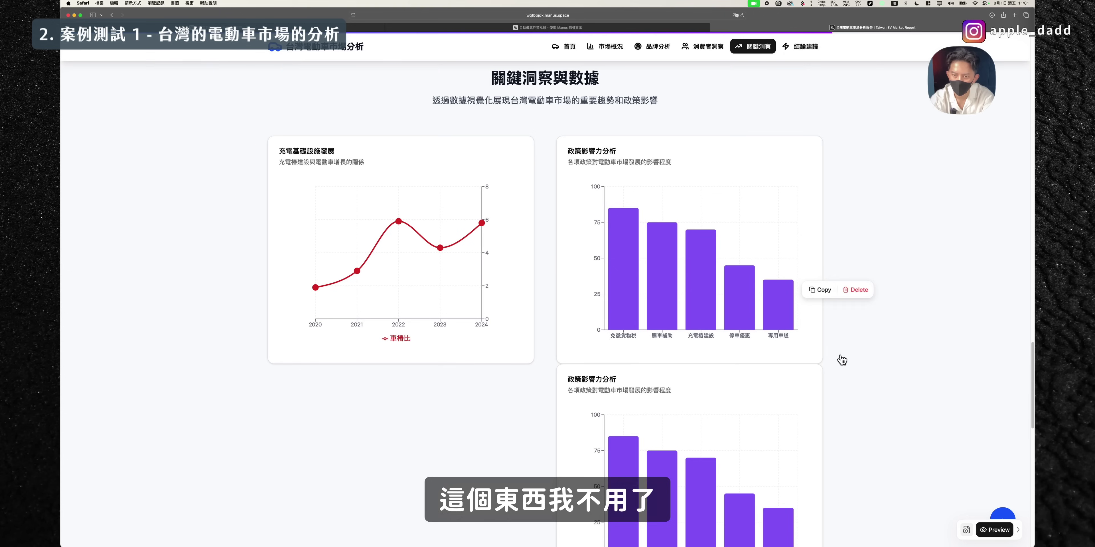
left_click(817, 388)
Review the task's request for a two-minute Taiwanese-accented audio introduction and play the generated taiwan_ev_report_intro.wav.
scroll(810, 408, "down", 4)
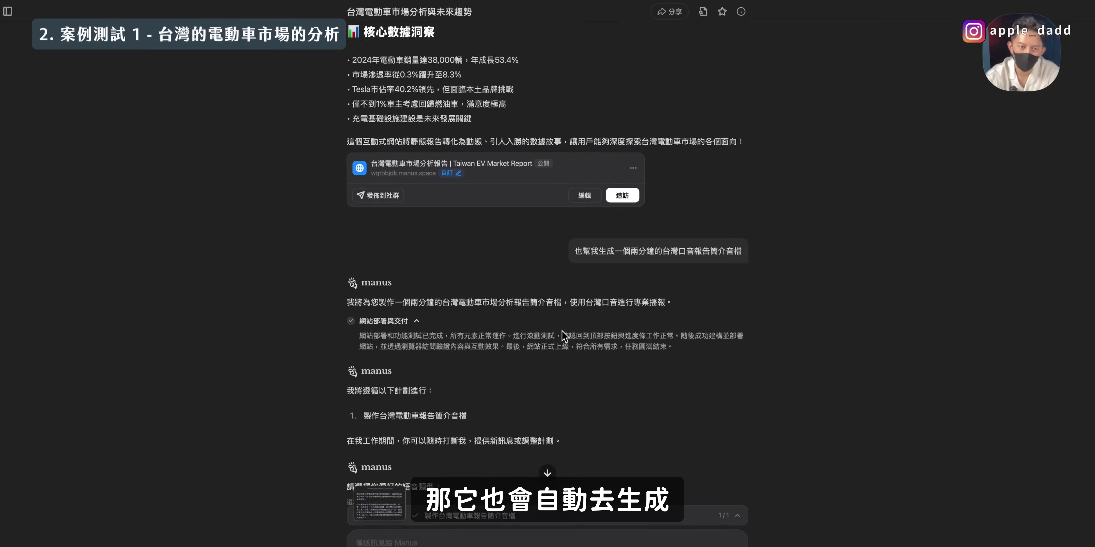
scroll(564, 336, "down", 5)
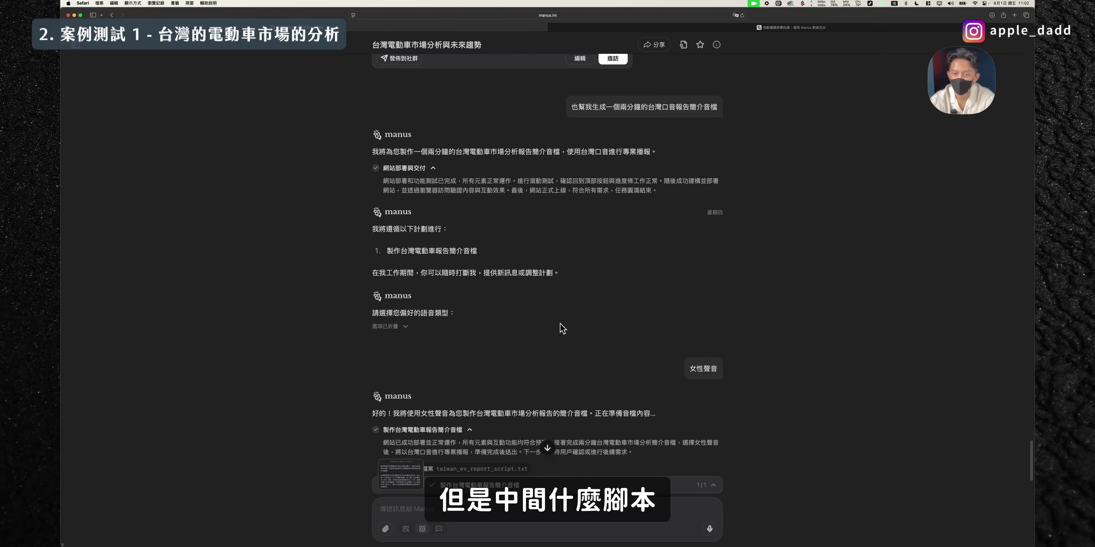
scroll(565, 324, "down", 2)
scroll(570, 313, "down", 2)
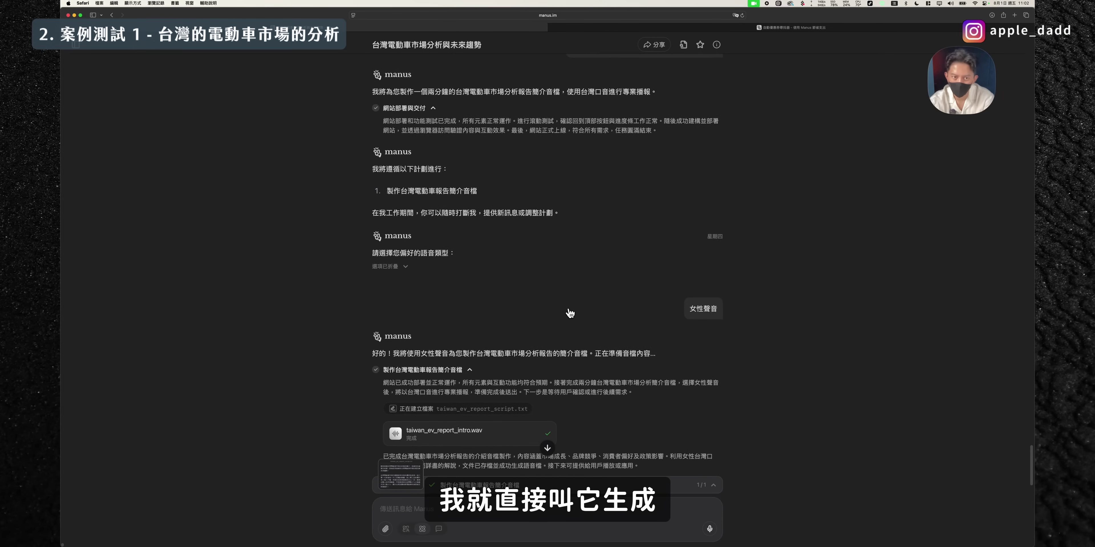
scroll(576, 297, "down", 4)
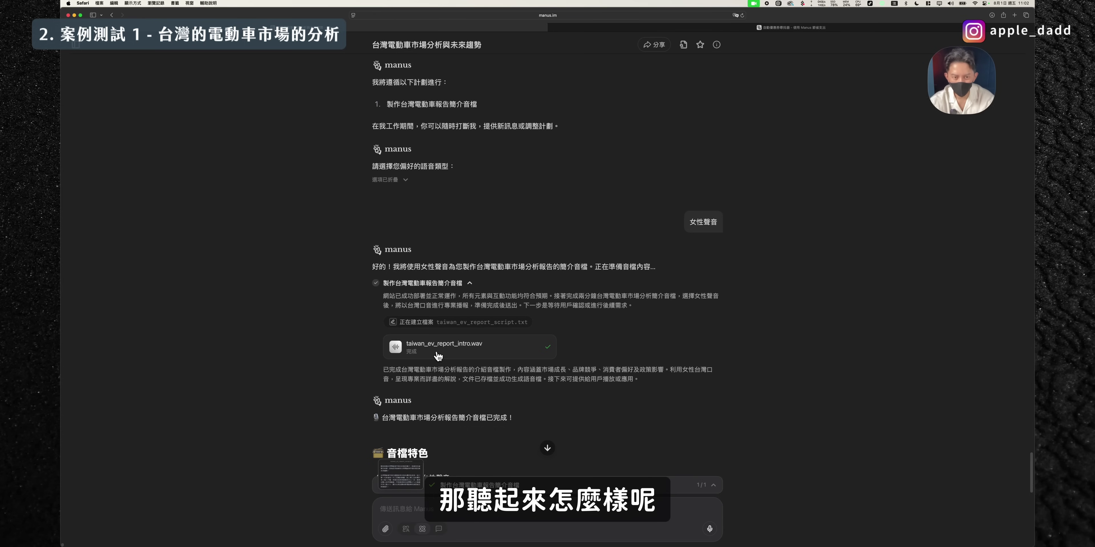
left_click(399, 348)
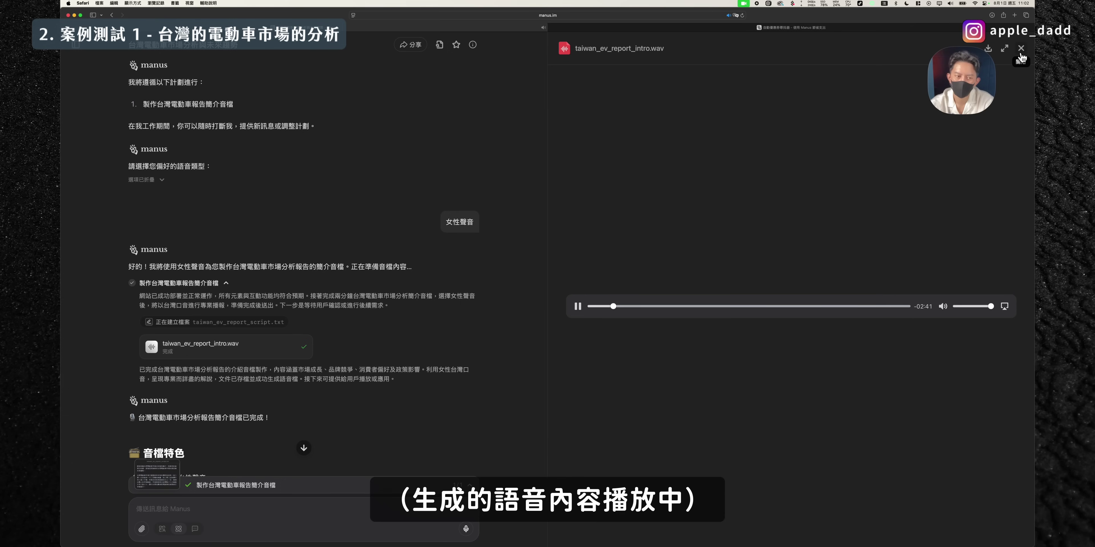
Close the taiwan_ev_report_intro.wav preview and review the iPhone 17 comparison task's six-stage plan and rumor-search process.
left_click(1021, 50)
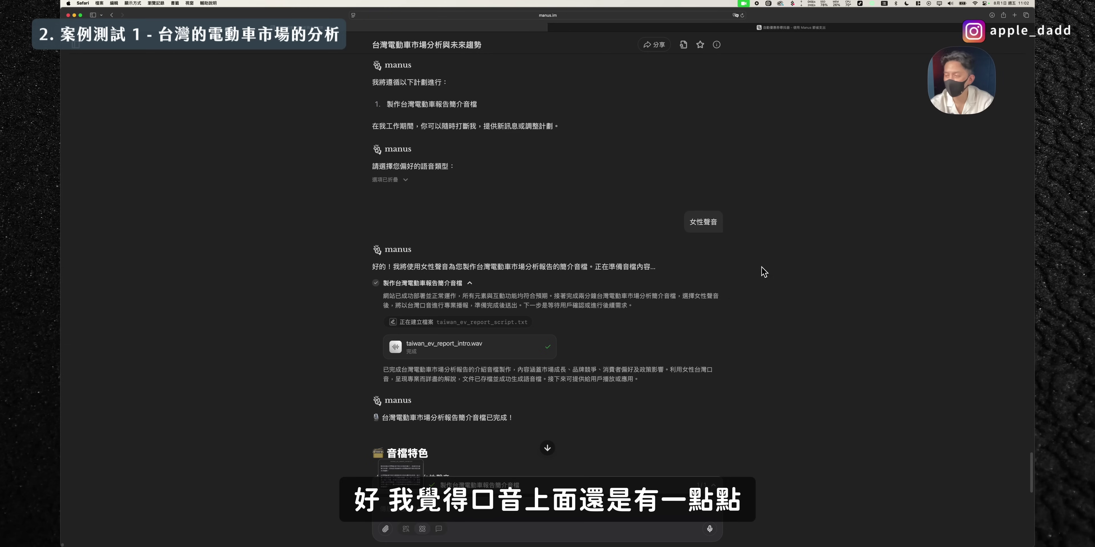
scroll(653, 295, "down", 3)
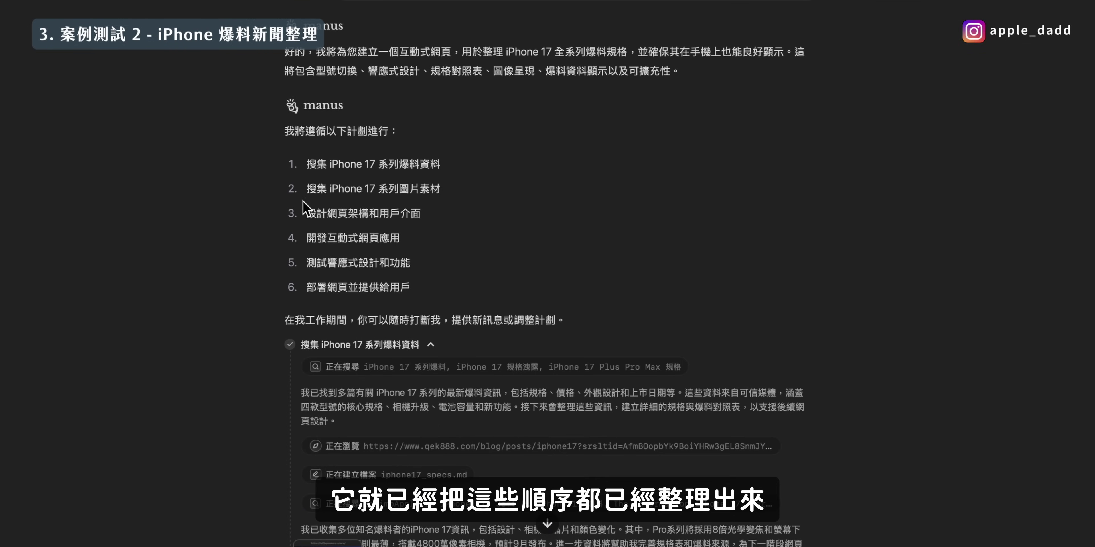
scroll(505, 280, "down", 5)
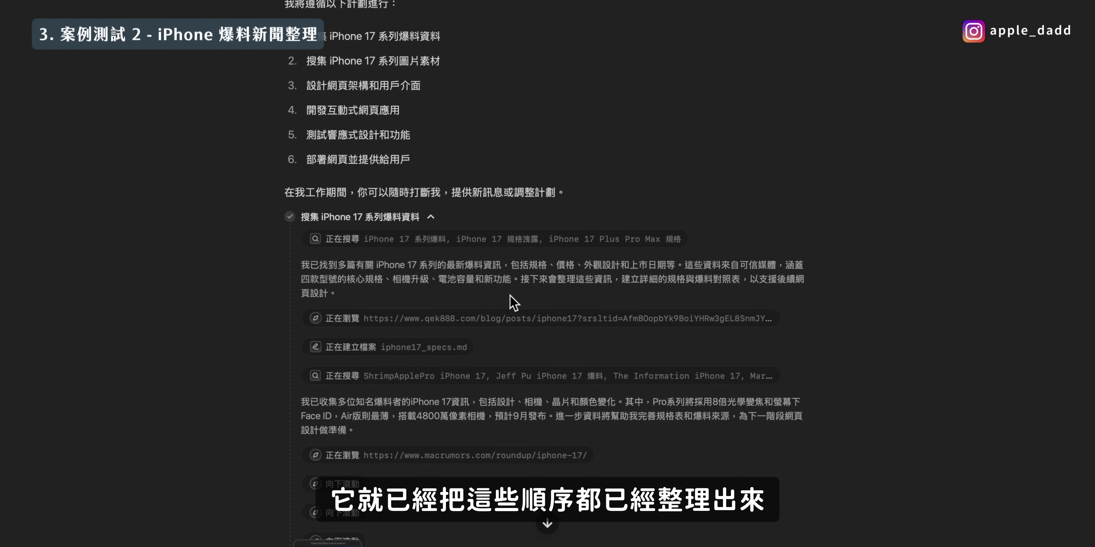
scroll(509, 295, "down", 10)
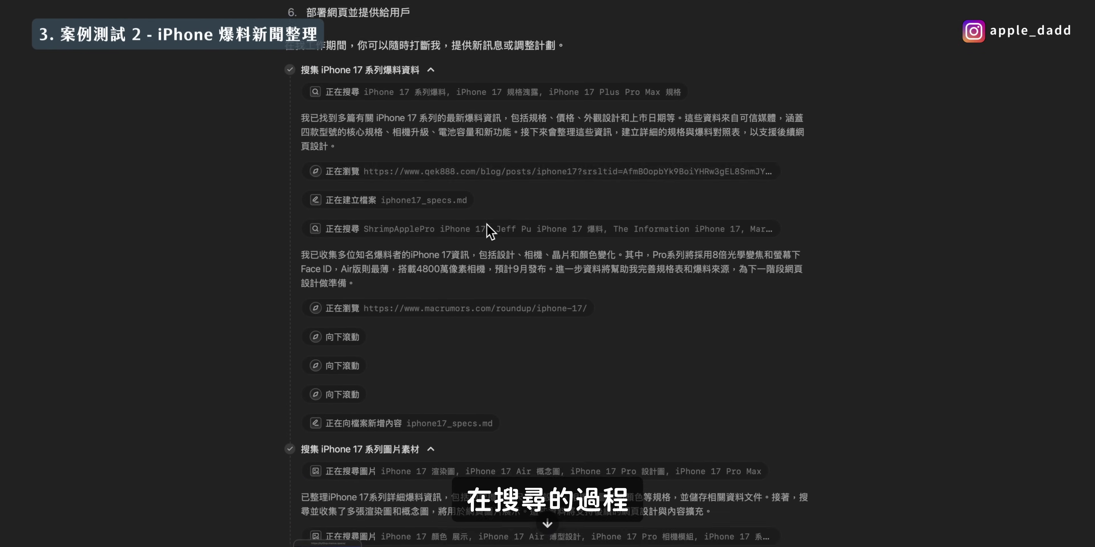
scroll(486, 224, "down", 2)
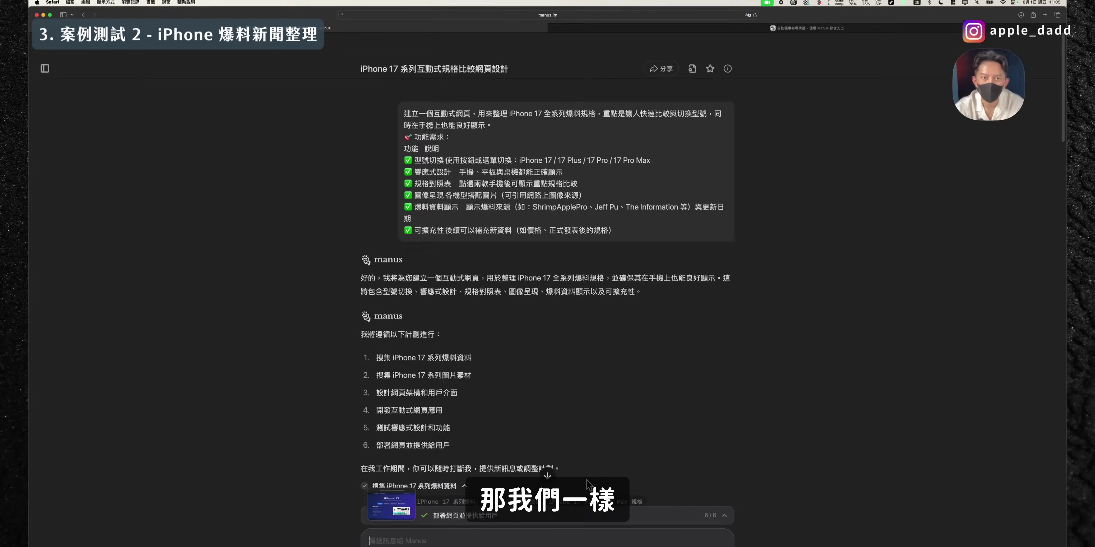
left_click_drag(621, 234, 663, 329)
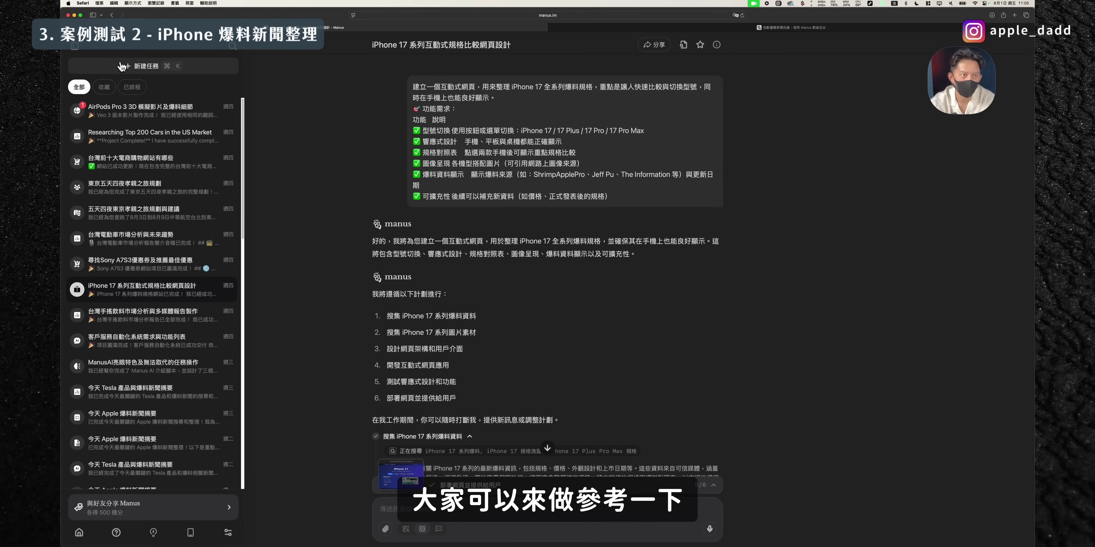
left_click(128, 70)
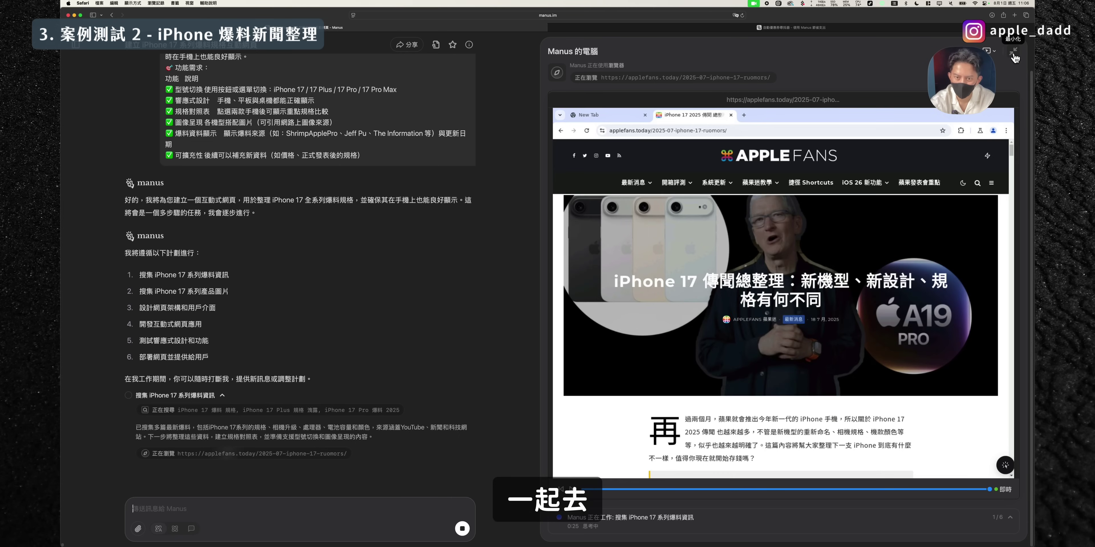
left_click(1014, 55)
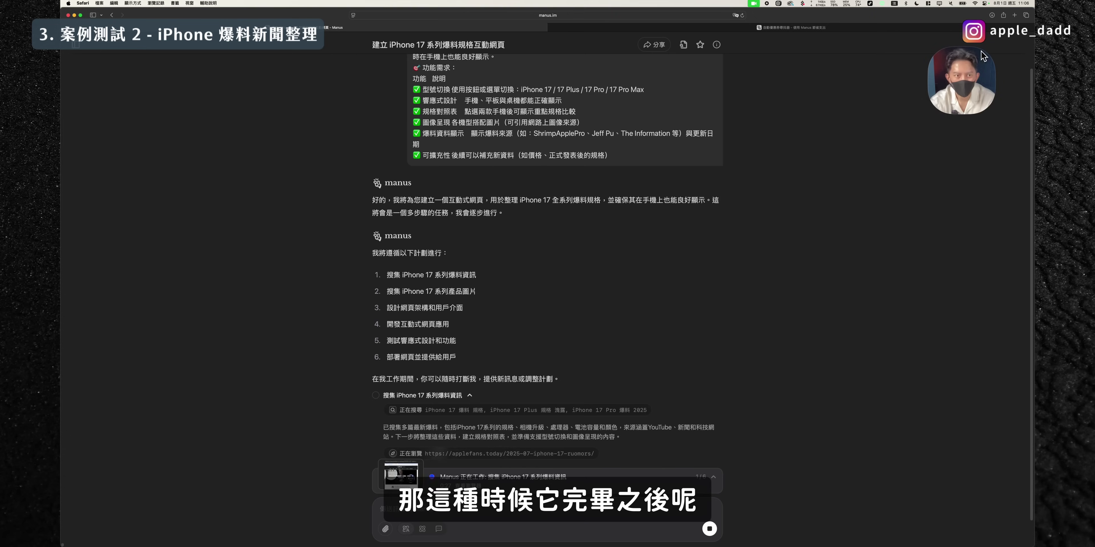
Open the finished iPhone 17 系列互動式規格比較網頁設計 task, skim its process down to the completion message, and visit the deployed website.
left_click(76, 44)
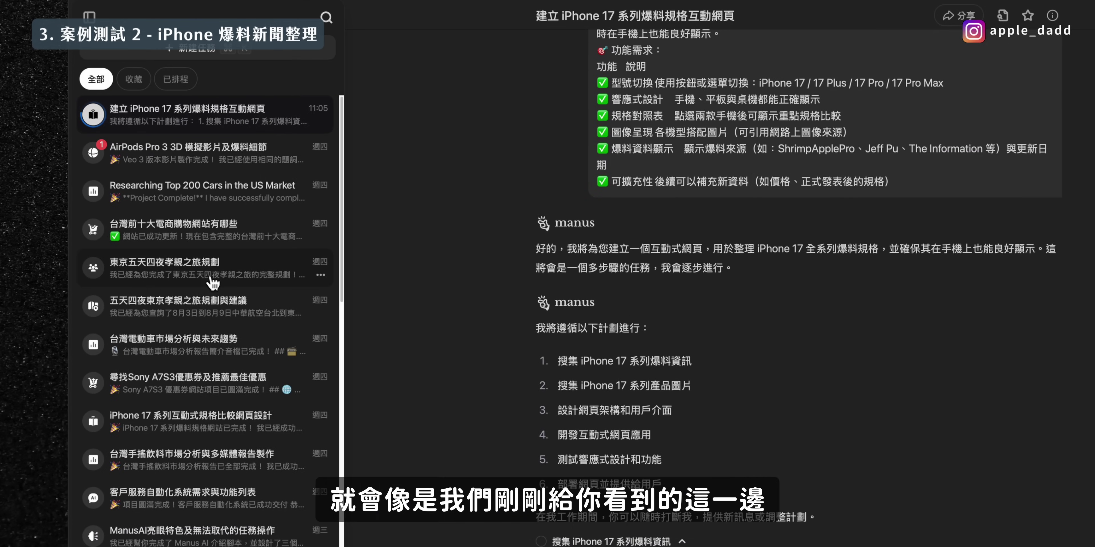
left_click(219, 421)
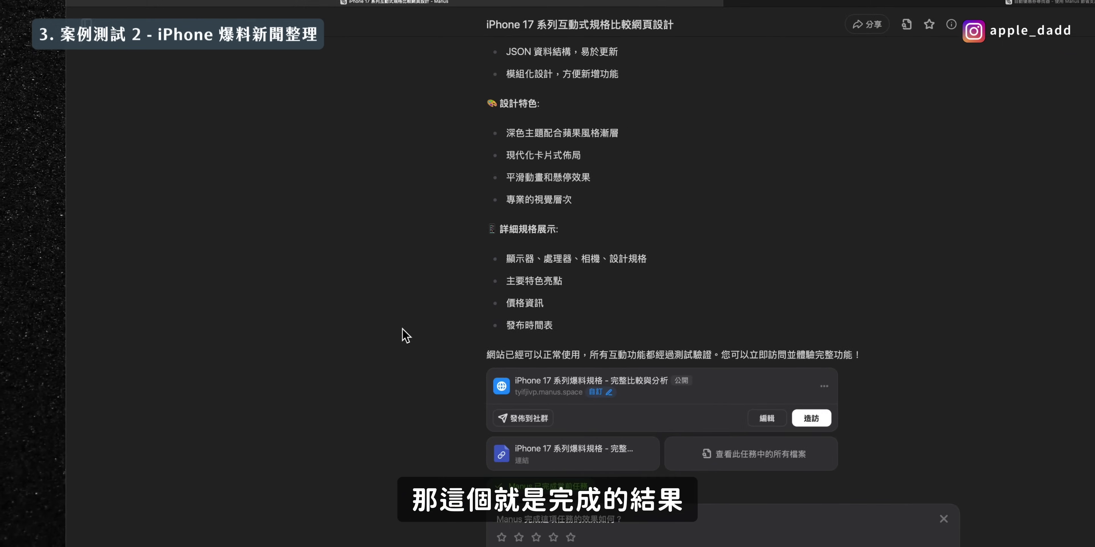
scroll(382, 297, "up", 20)
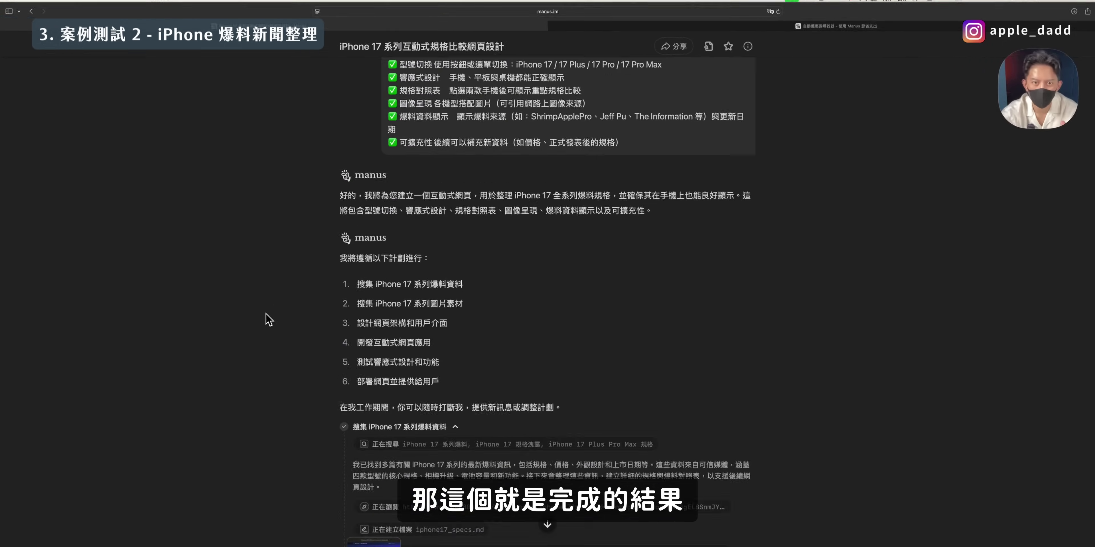
scroll(193, 395, "down", 20)
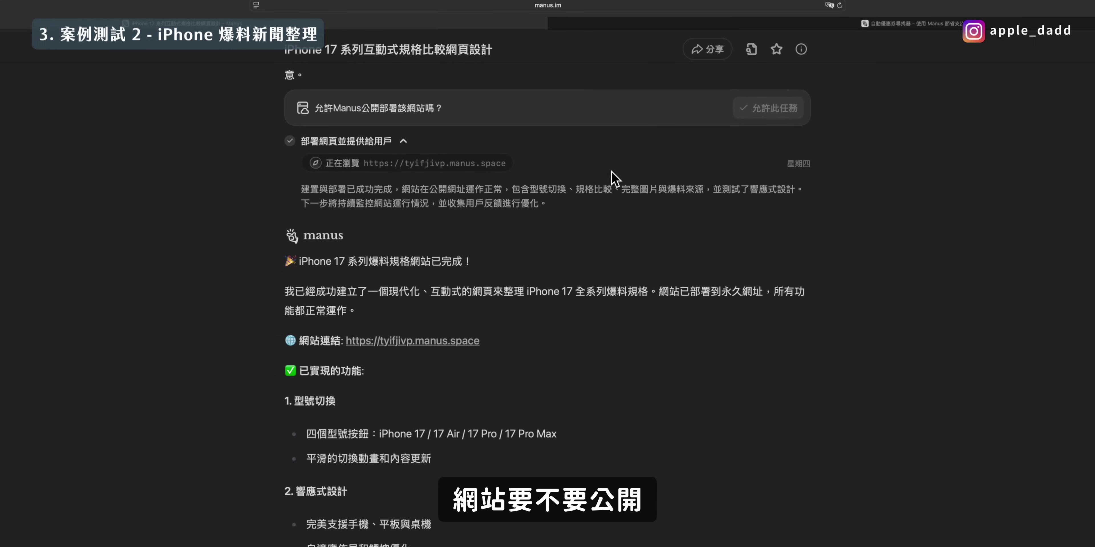
scroll(582, 180, "down", 3)
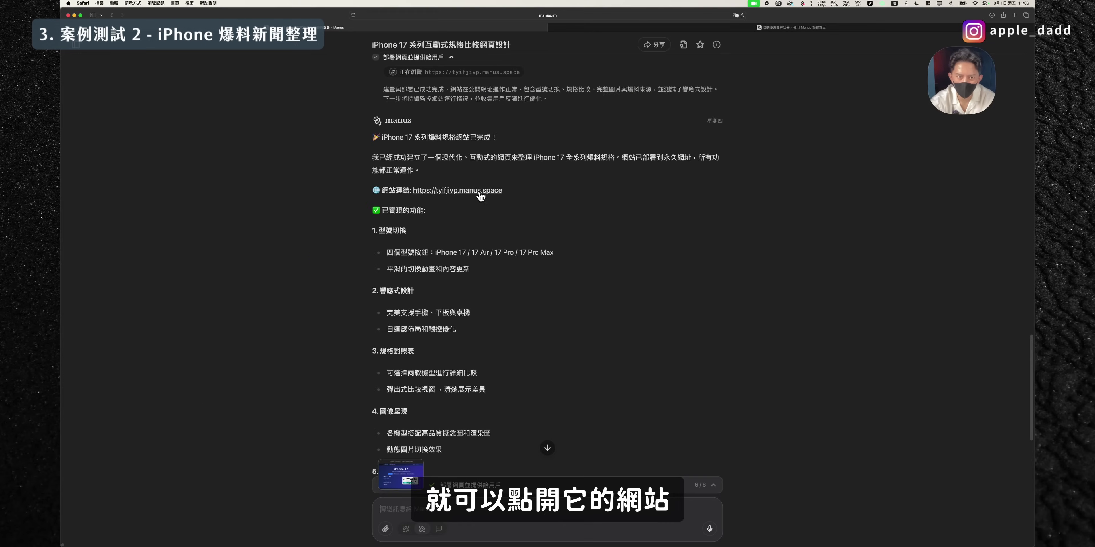
left_click(476, 201)
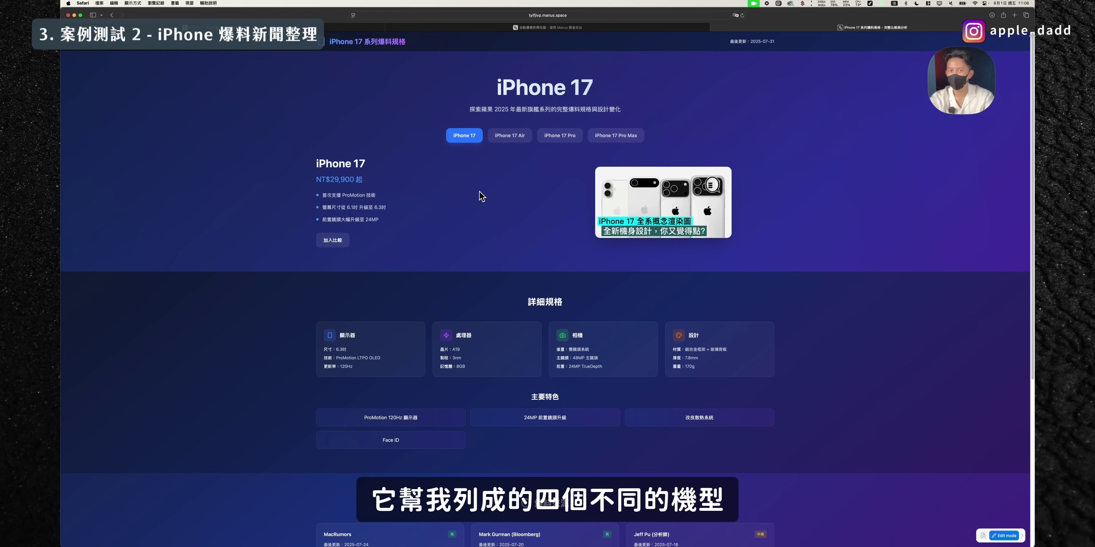
View the iPhone 17 Air, iPhone 17 Pro and iPhone 17 Pro Max pages on the site and return to iPhone 17.
left_click(507, 136)
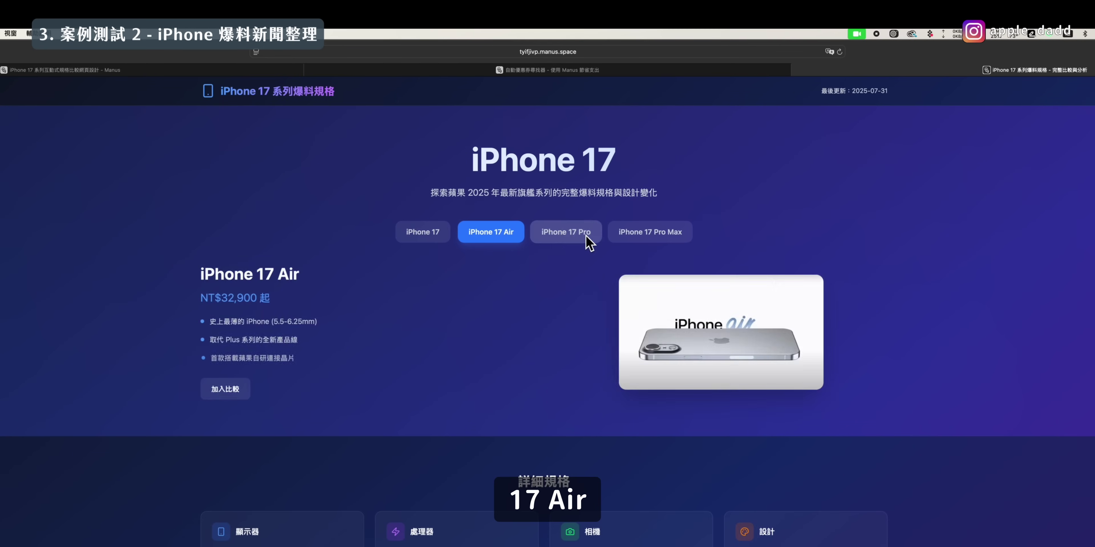
left_click(586, 237)
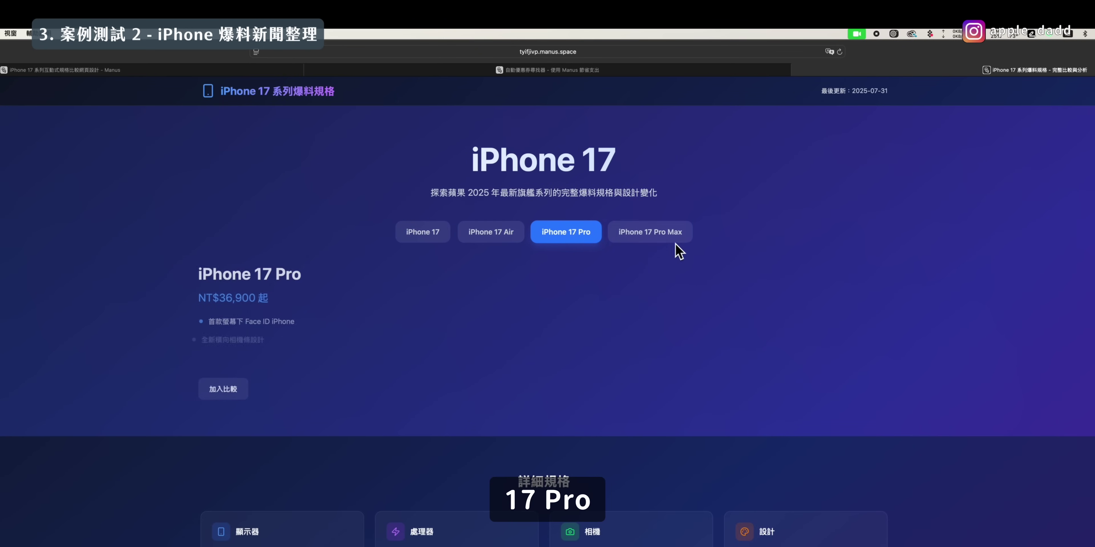
left_click(675, 238)
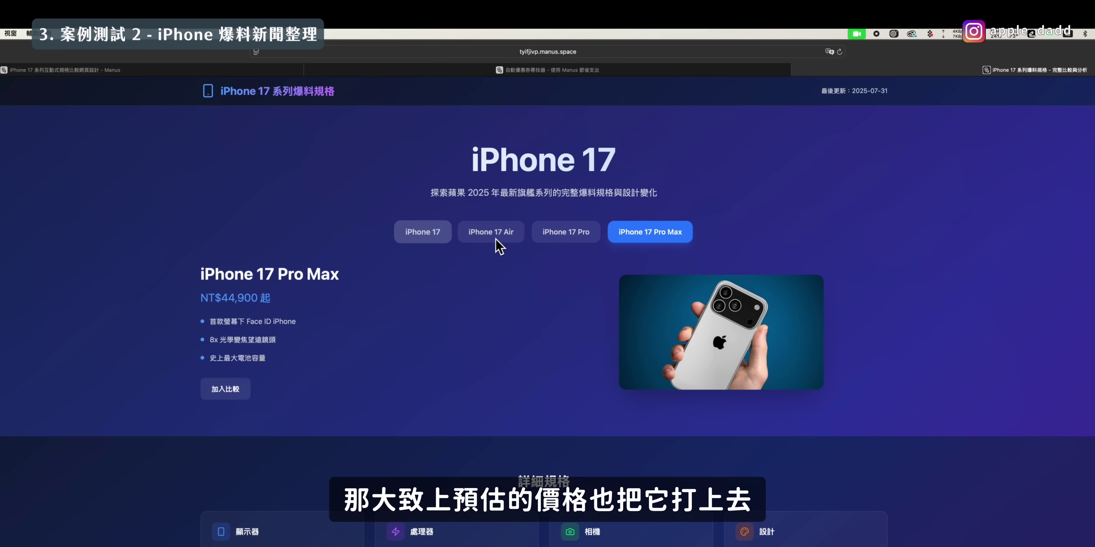
left_click(571, 236)
left_click(497, 237)
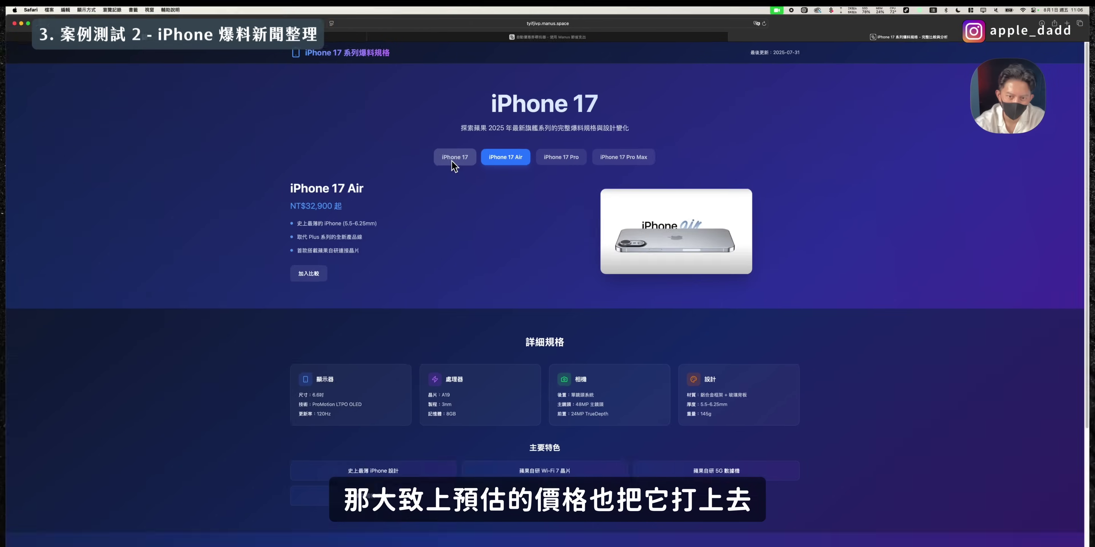
left_click(421, 235)
Examine the iPhone 17's 詳細規格 and 主要特色 sections and the 爆料來源 list, and return to the model selector.
scroll(438, 397, "down", 5)
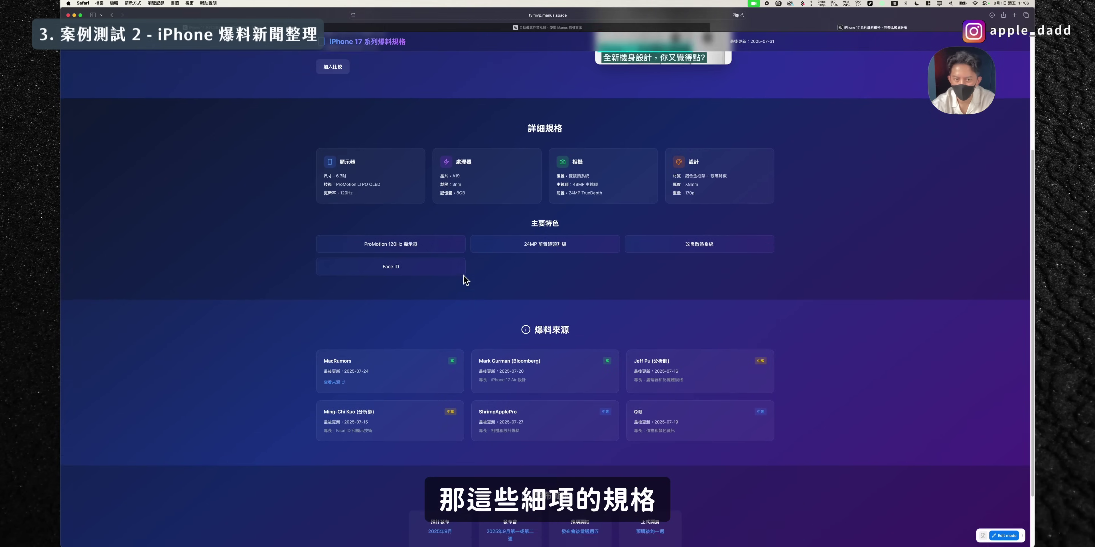
scroll(466, 281, "up", 5)
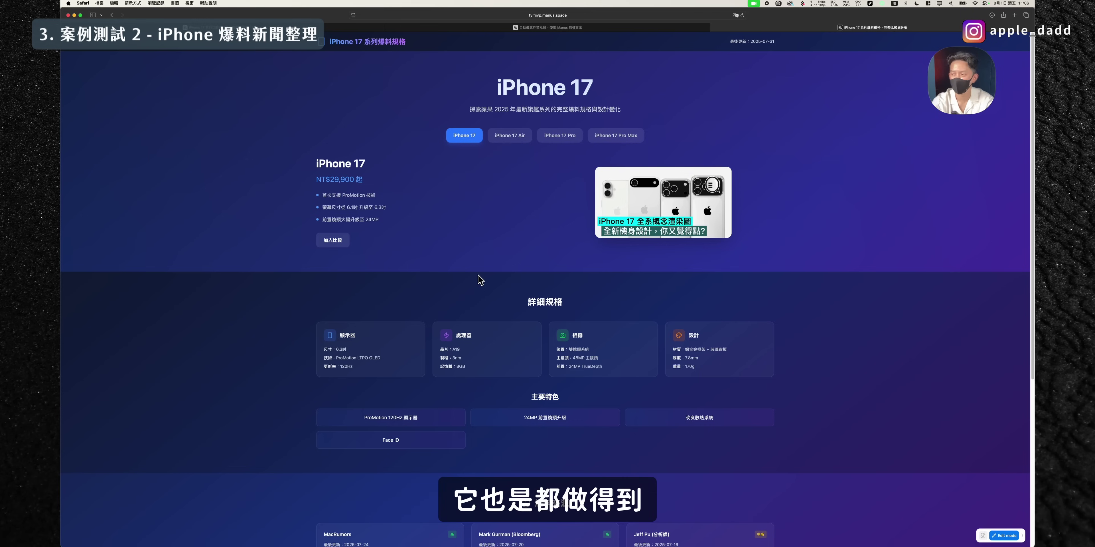
scroll(480, 279, "down", 3)
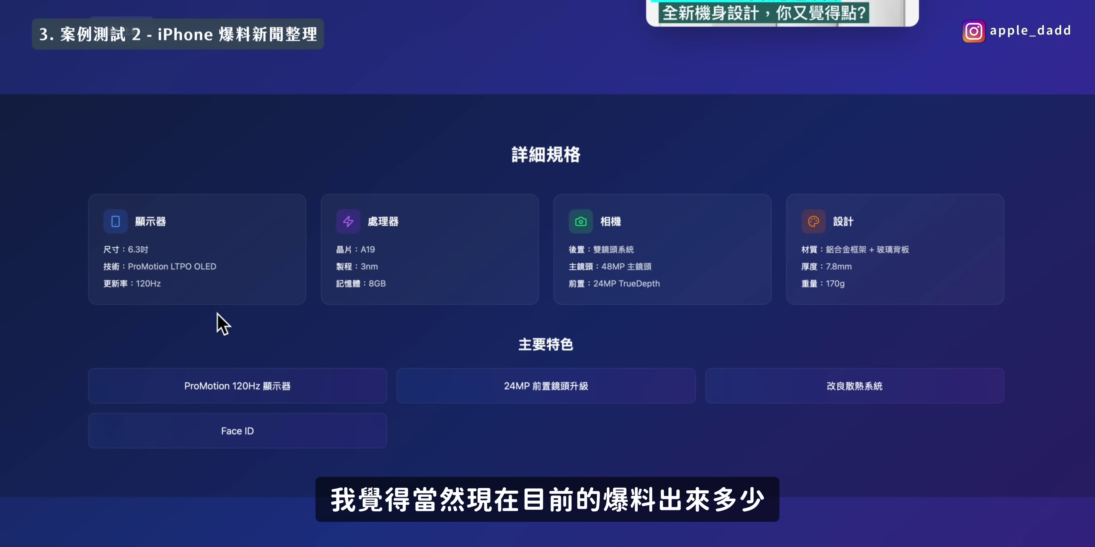
scroll(219, 321, "up", 2)
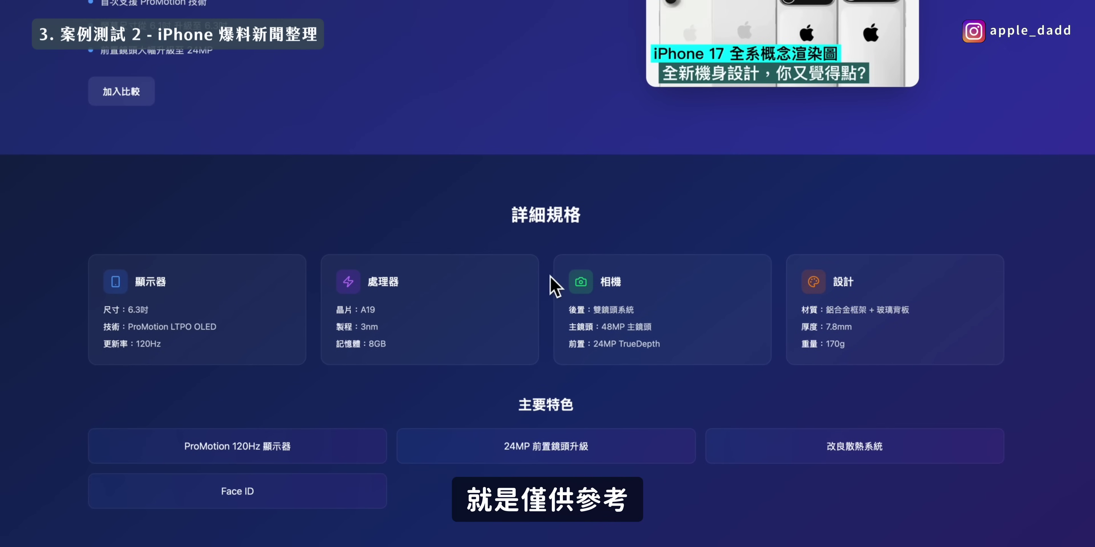
scroll(552, 288, "up", 4)
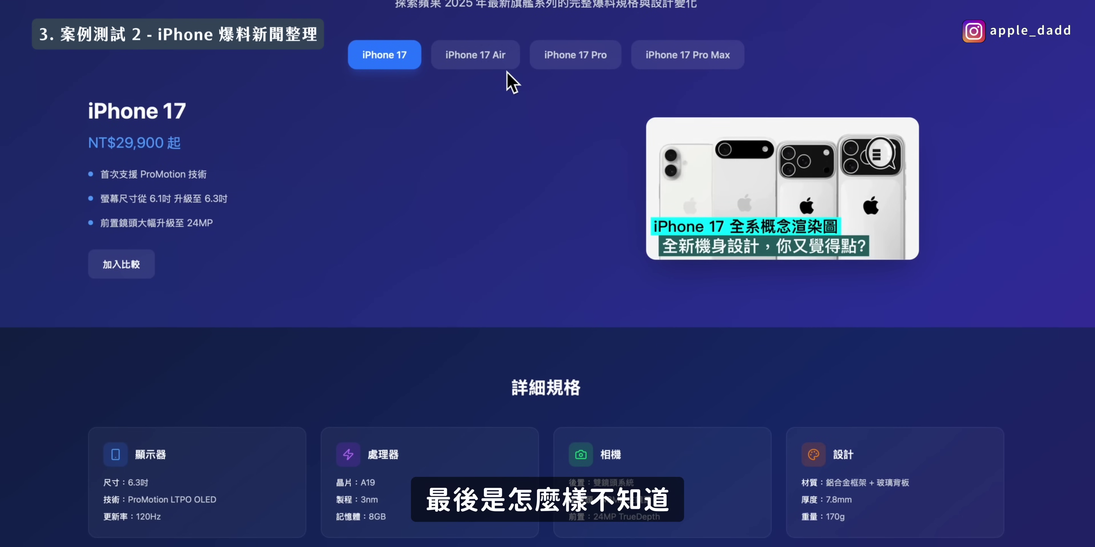
Add iPhone 17 Air and iPhone 17 Pro Max to the comparison, view their 規格比較 side by side, and close it.
left_click(561, 58)
left_click(480, 60)
left_click(113, 268)
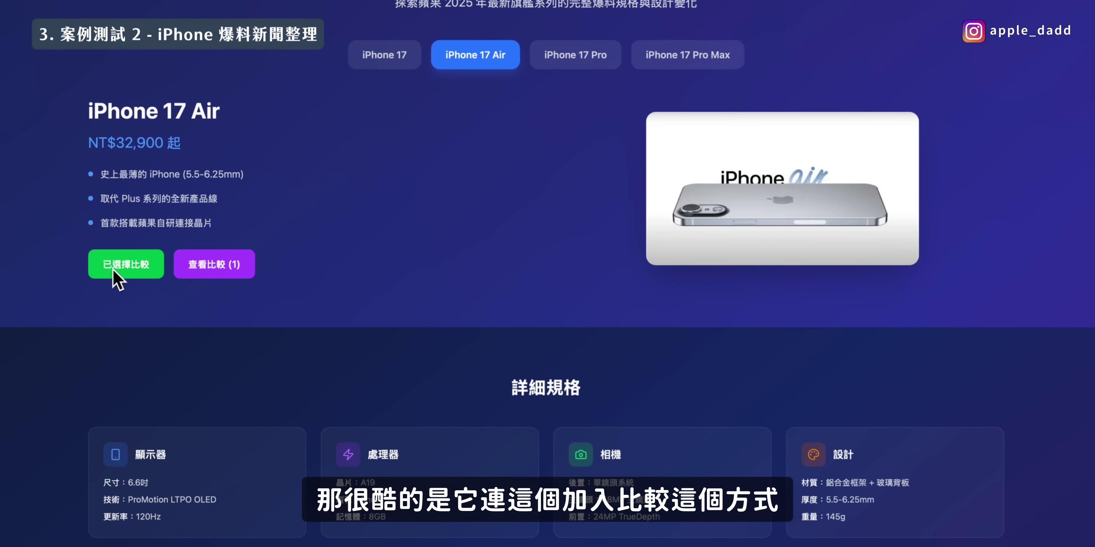
left_click(689, 62)
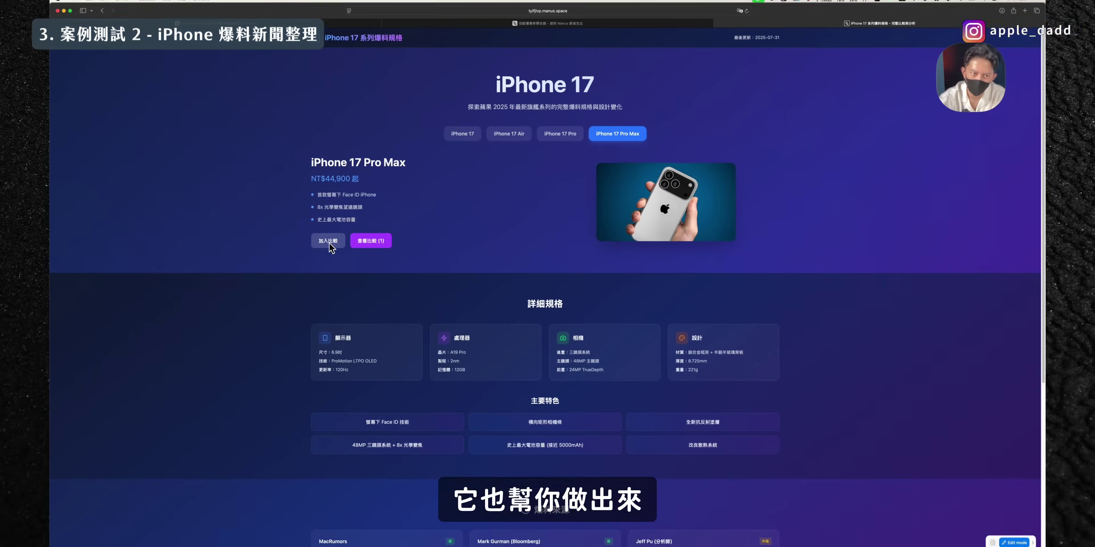
left_click(330, 246)
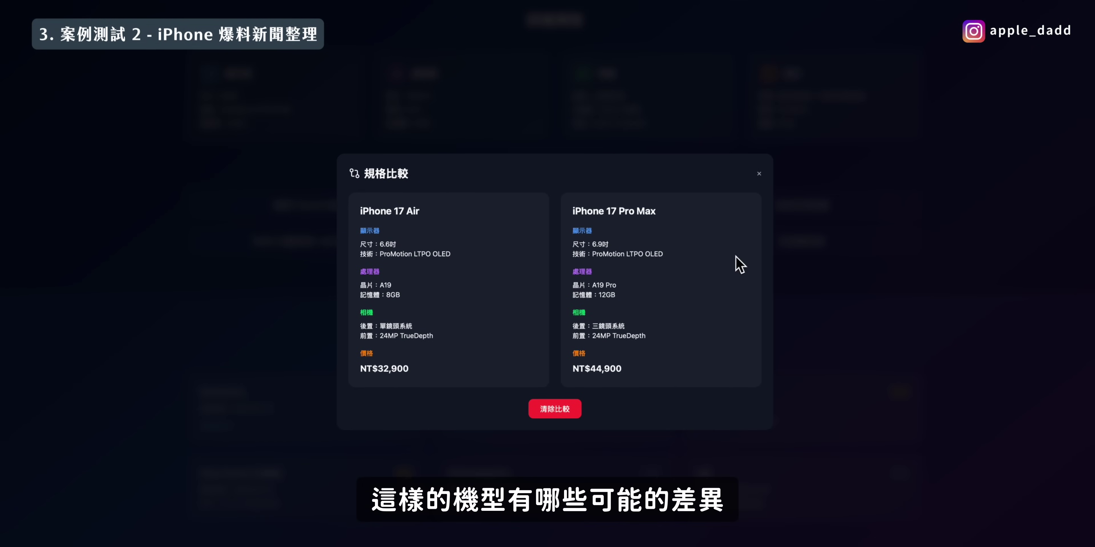
left_click(759, 174)
Highlight the last-updated date in the website's header and return to the iPhone 17 task's conversation in Manus.
scroll(631, 345, "up", 4)
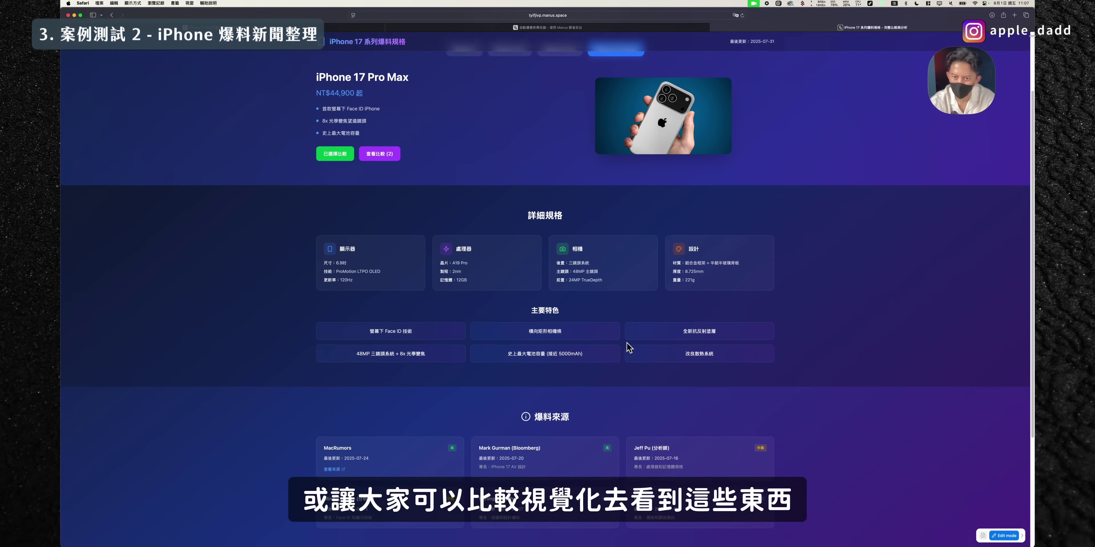
scroll(628, 347, "up", 4)
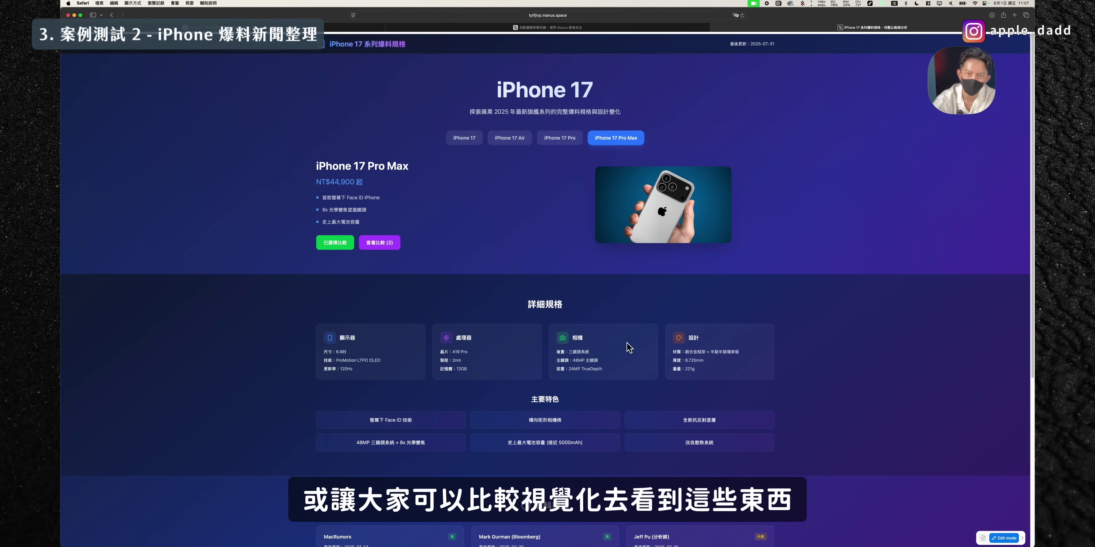
left_click_drag(730, 42, 799, 47)
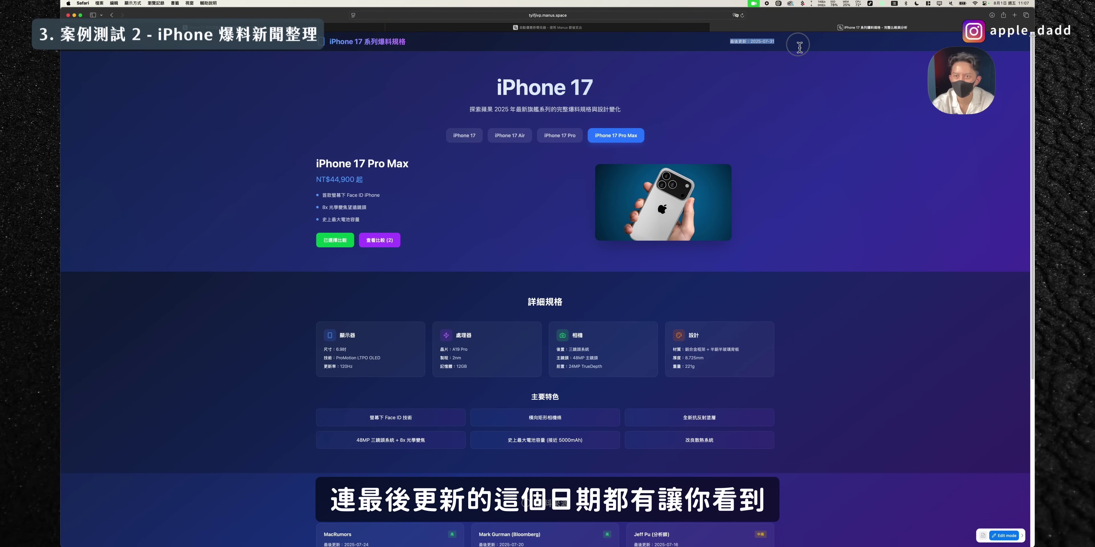
left_click(352, 27)
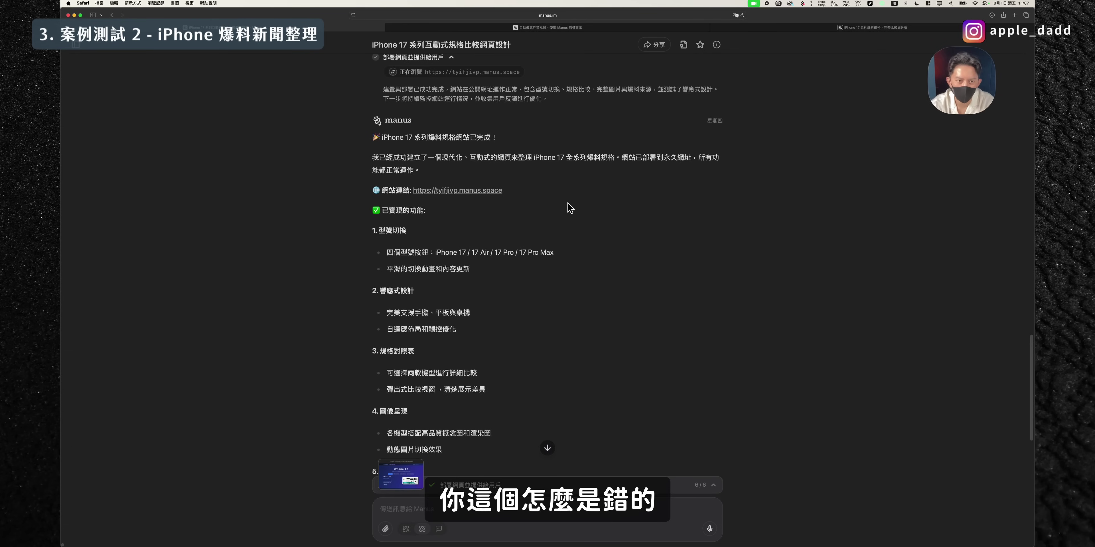
scroll(570, 209, "down", 10)
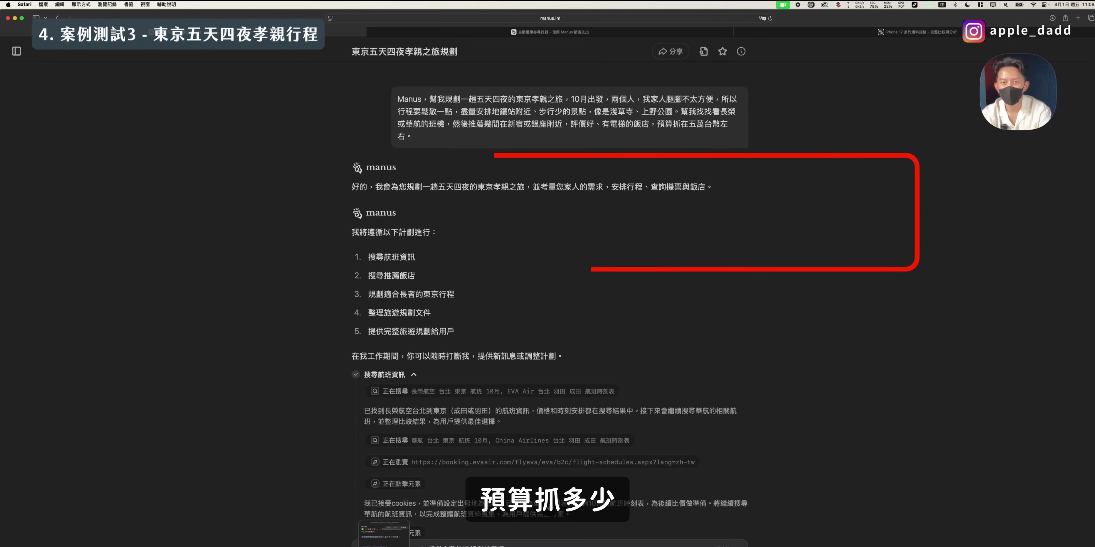
Review the 東京五天四夜孝親之旅規劃 task from its plan and flight-search process down to the final 規劃重點摘要.
scroll(574, 223, "down", 2)
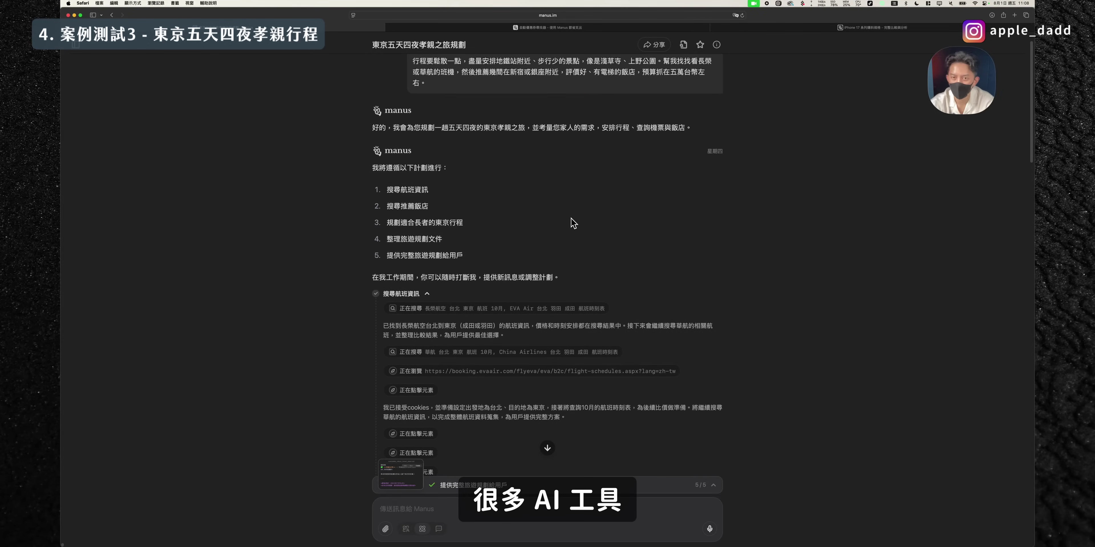
scroll(574, 223, "down", 3)
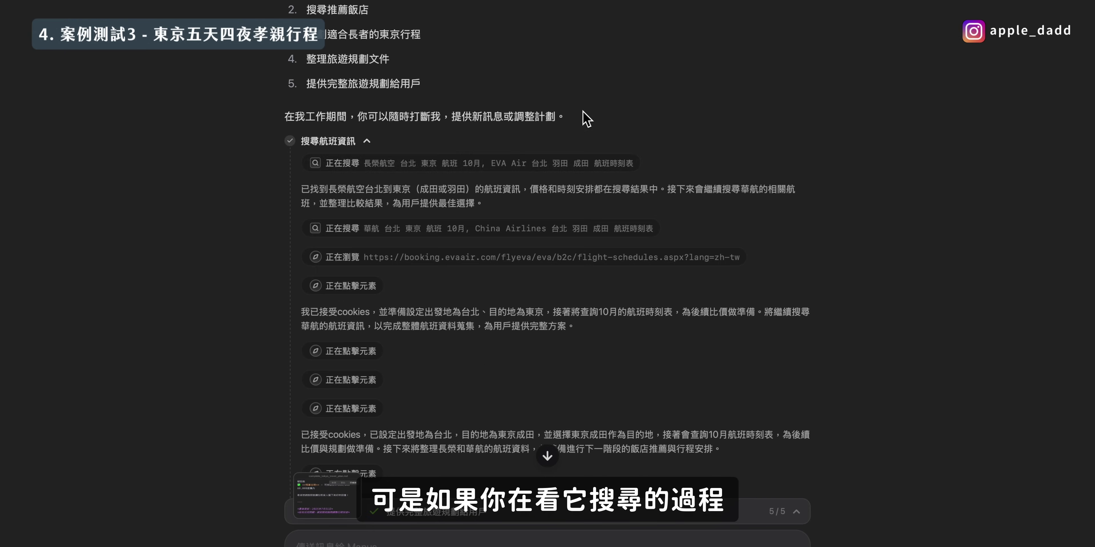
scroll(674, 86, "down", 2)
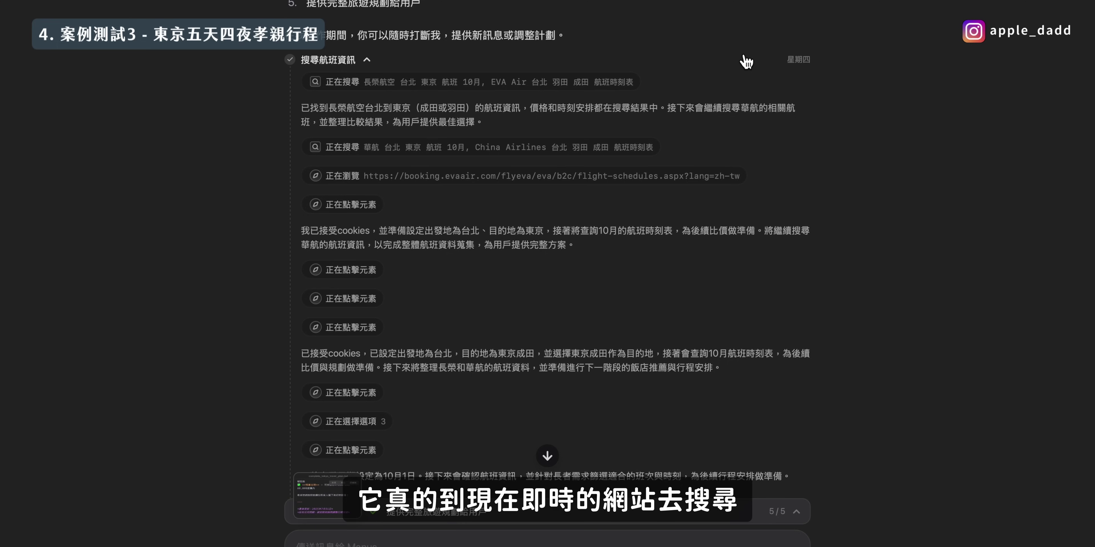
scroll(843, 95, "down", 20)
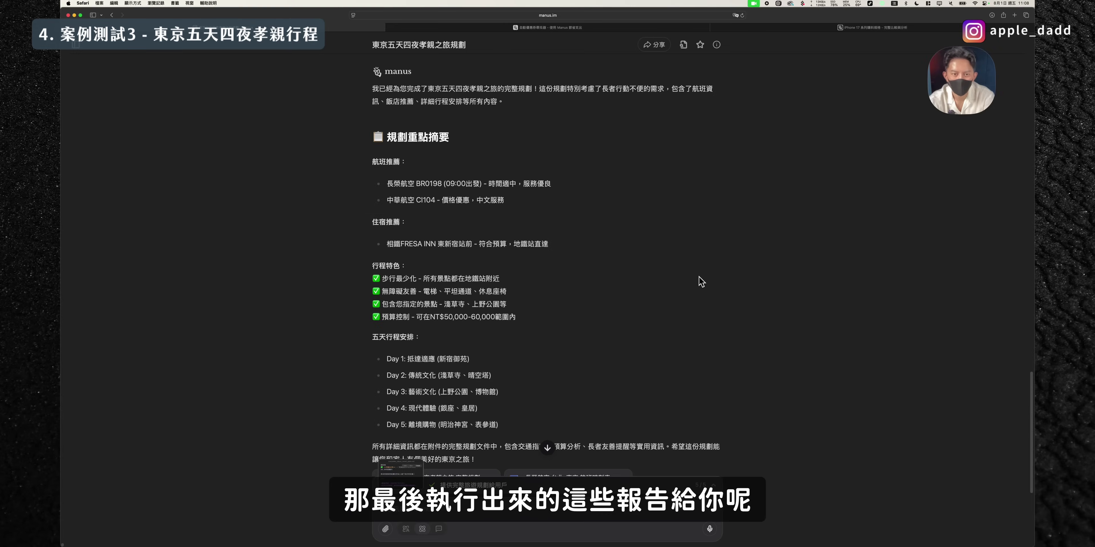
Review the Tokyo task's attached files, read through the 東京五天四夜孝親之旅行程規劃 document down to Day 5, and close it.
scroll(701, 282, "up", 1)
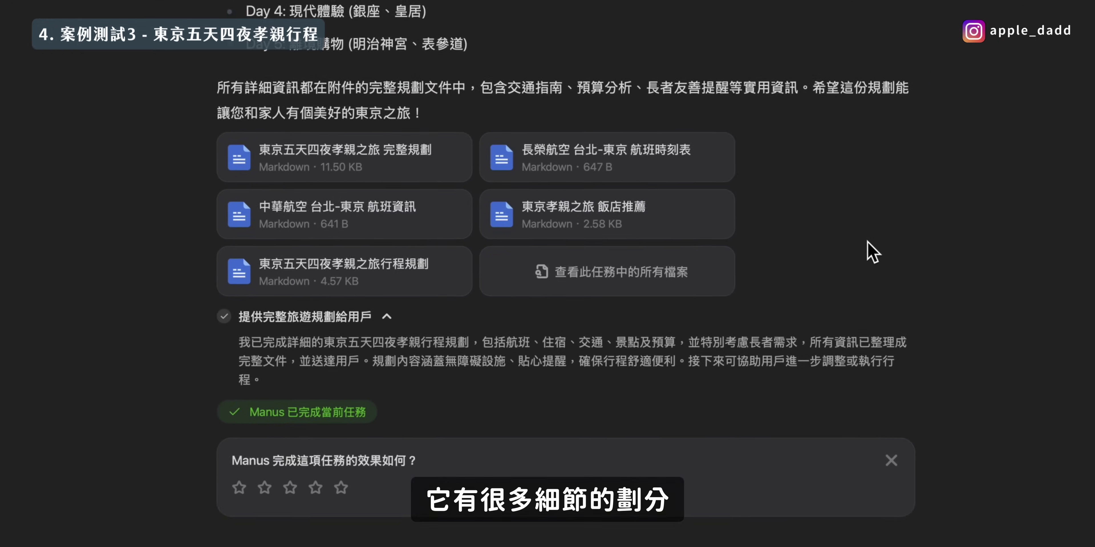
scroll(873, 253, "up", 1)
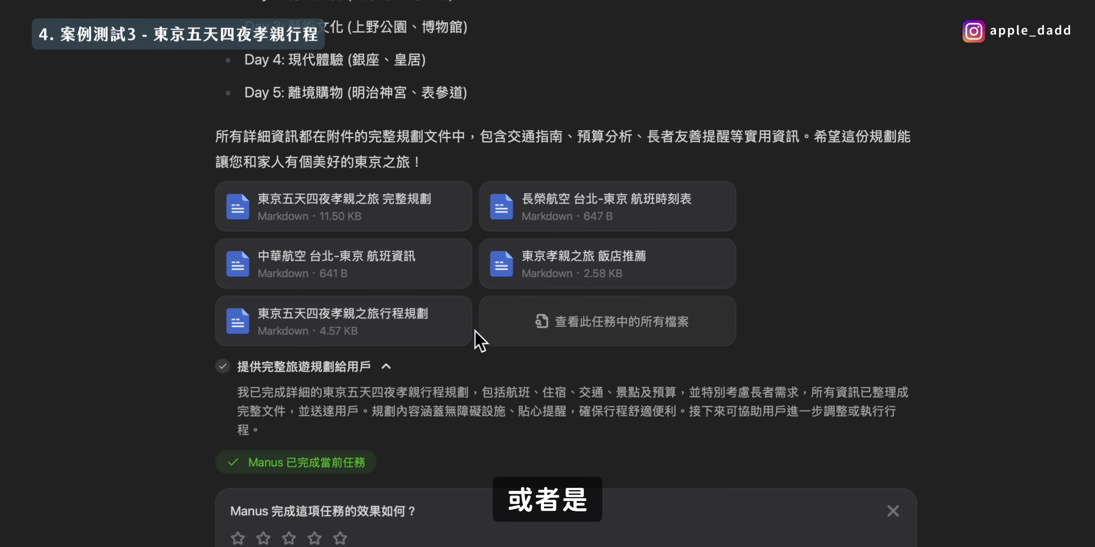
left_click(367, 327)
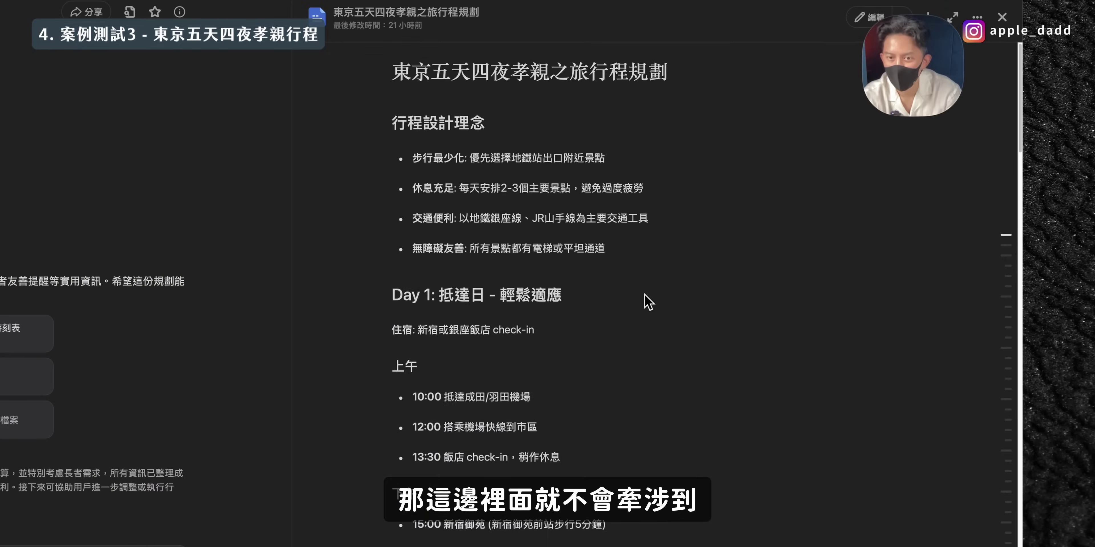
scroll(896, 190, "down", 15)
scroll(629, 292, "down", 10)
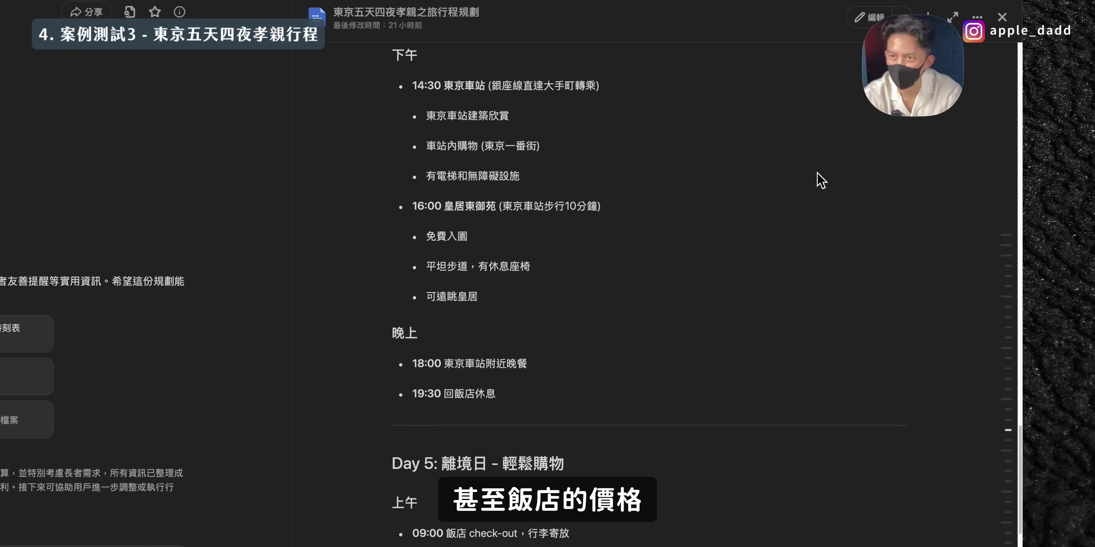
key("Escape")
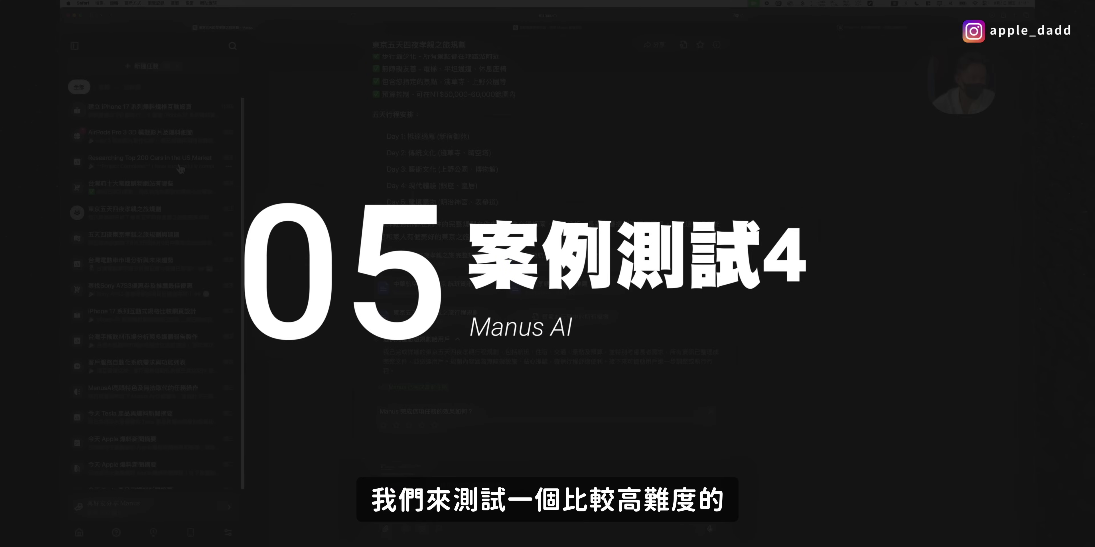
Open the 尋找Sony A7S3優惠券及推薦最佳優惠 task and highlight the product name "sony a7s3" in its prompt.
left_click(181, 166)
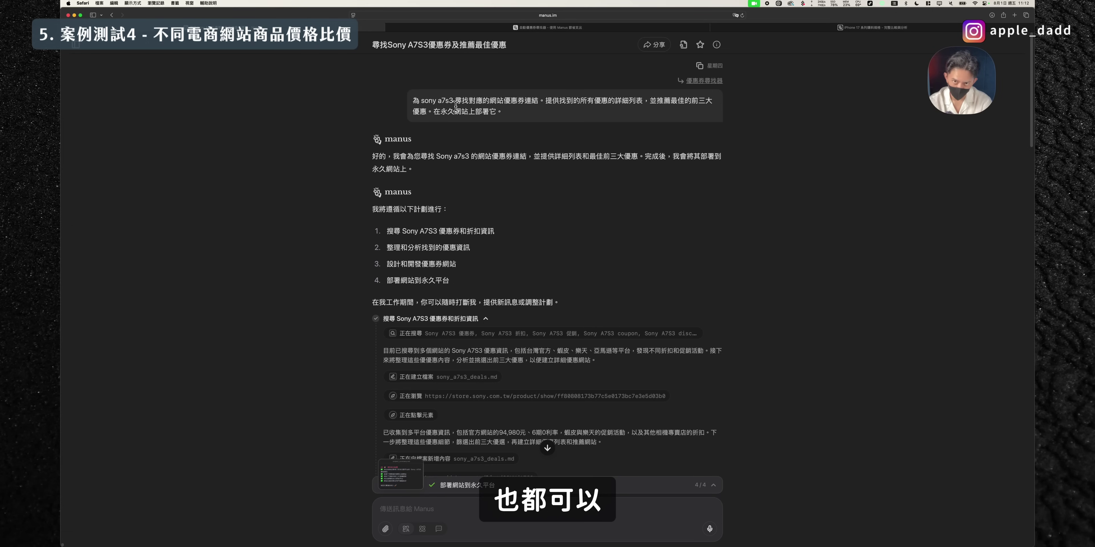
left_click_drag(453, 100, 422, 102)
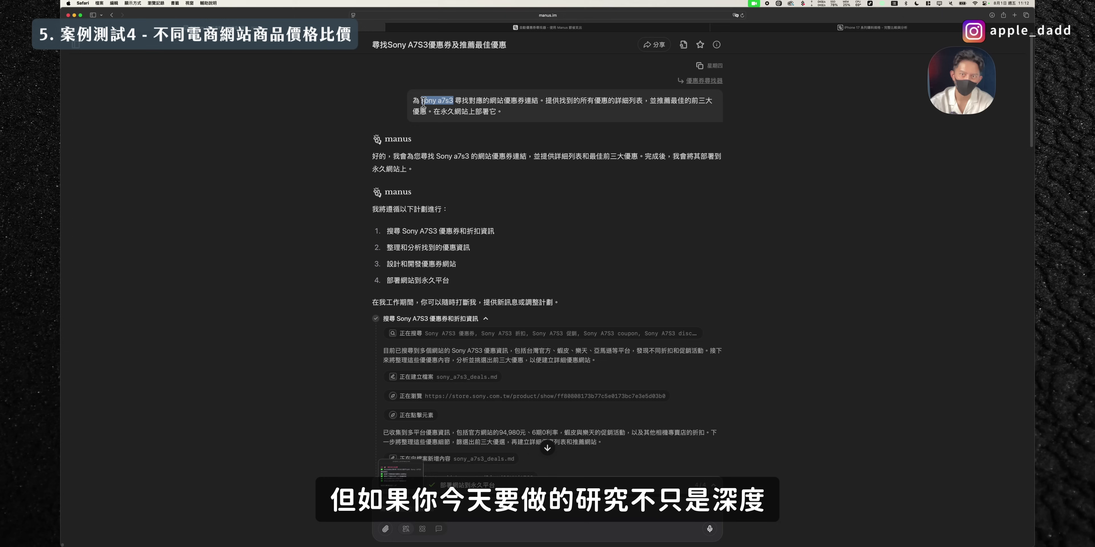
scroll(471, 189, "down", 3)
scroll(471, 189, "up", 3)
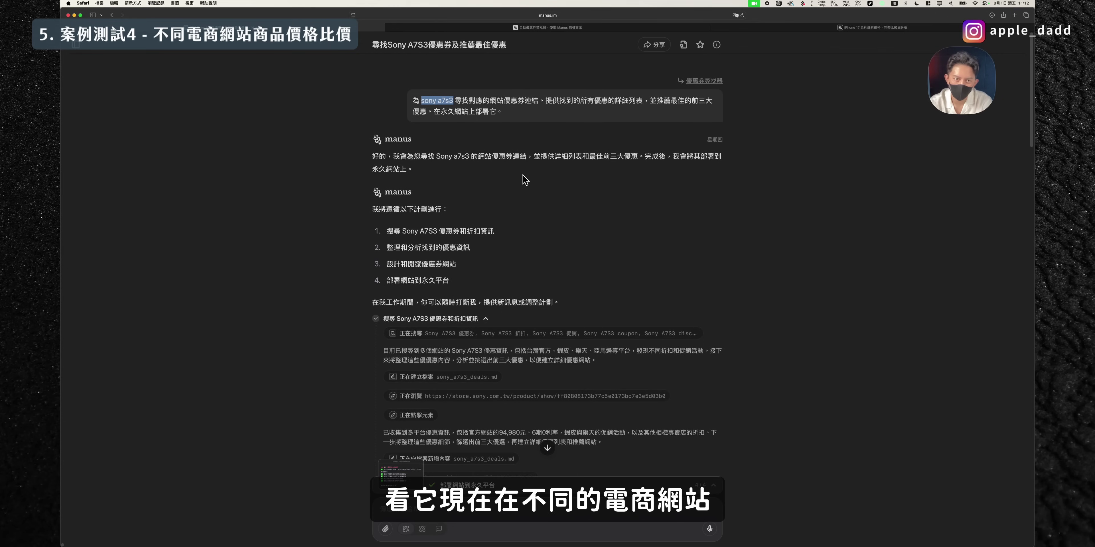
scroll(525, 179, "down", 10)
scroll(499, 132, "up", 10)
left_click(420, 102)
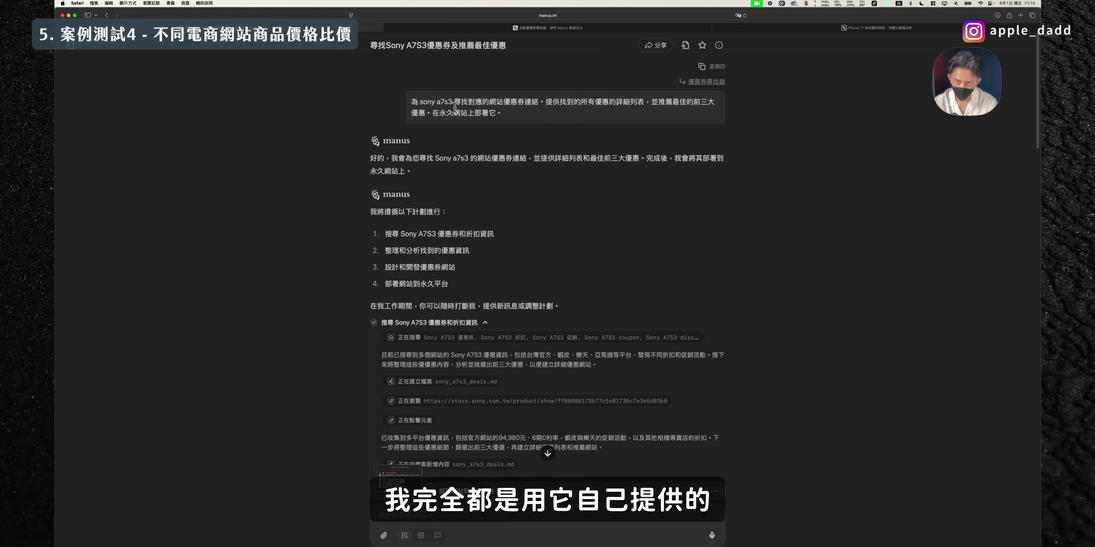
left_click_drag(454, 102, 422, 102)
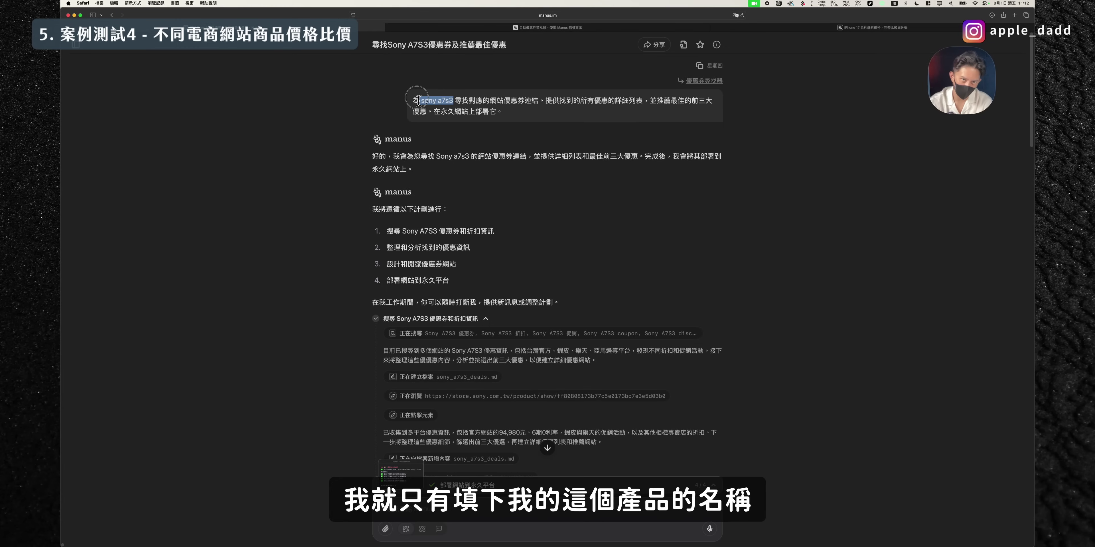
scroll(469, 190, "down", 5)
scroll(471, 189, "up", 2)
scroll(471, 190, "up", 3)
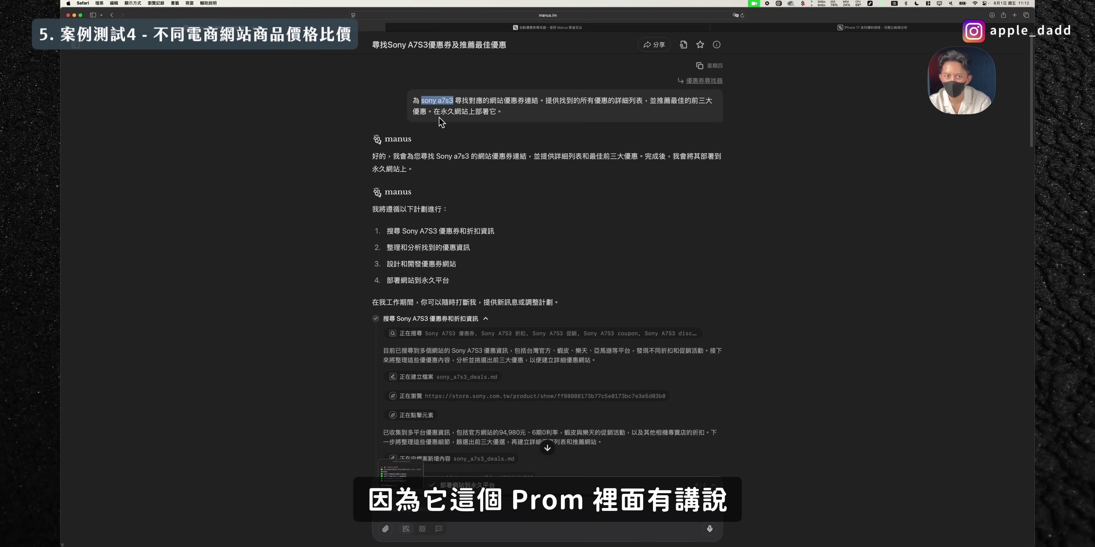
Review the Sony A7S3 task's price search and analysis process, and open the deployed coupon website from 永久網站已上線.
scroll(525, 179, "down", 1)
scroll(524, 180, "down", 10)
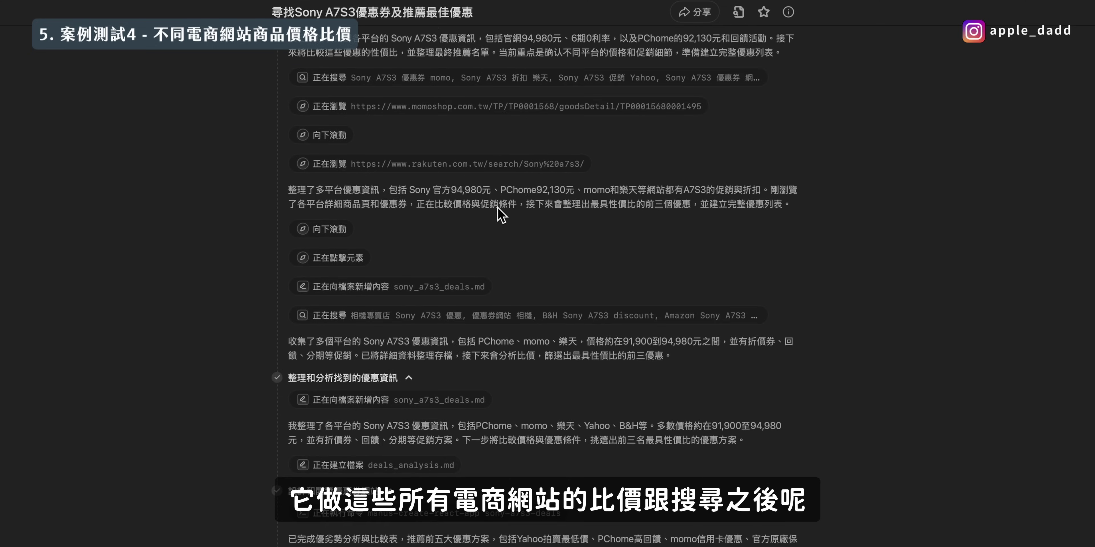
scroll(498, 208, "down", 5)
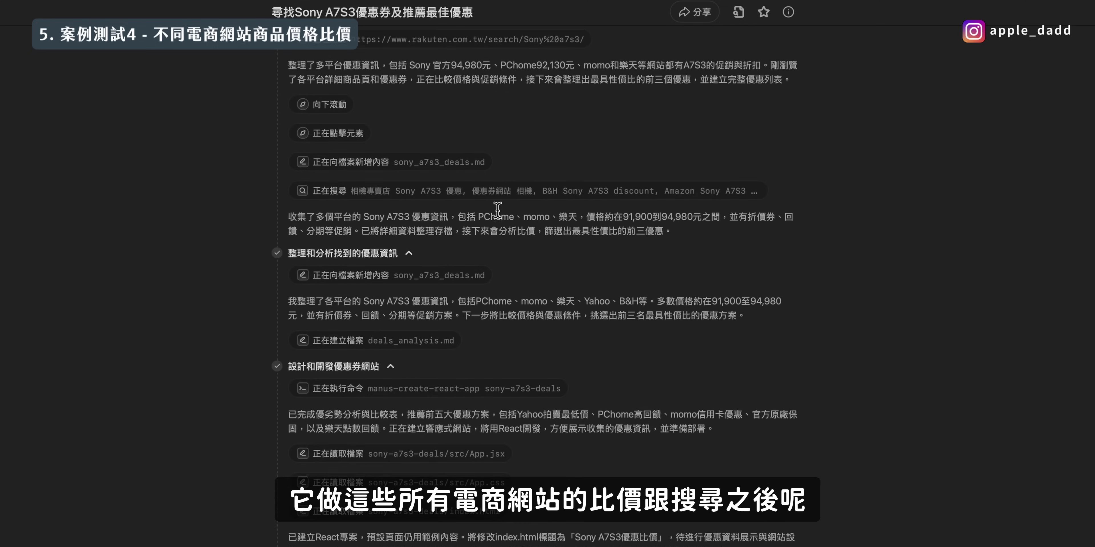
scroll(498, 208, "down", 15)
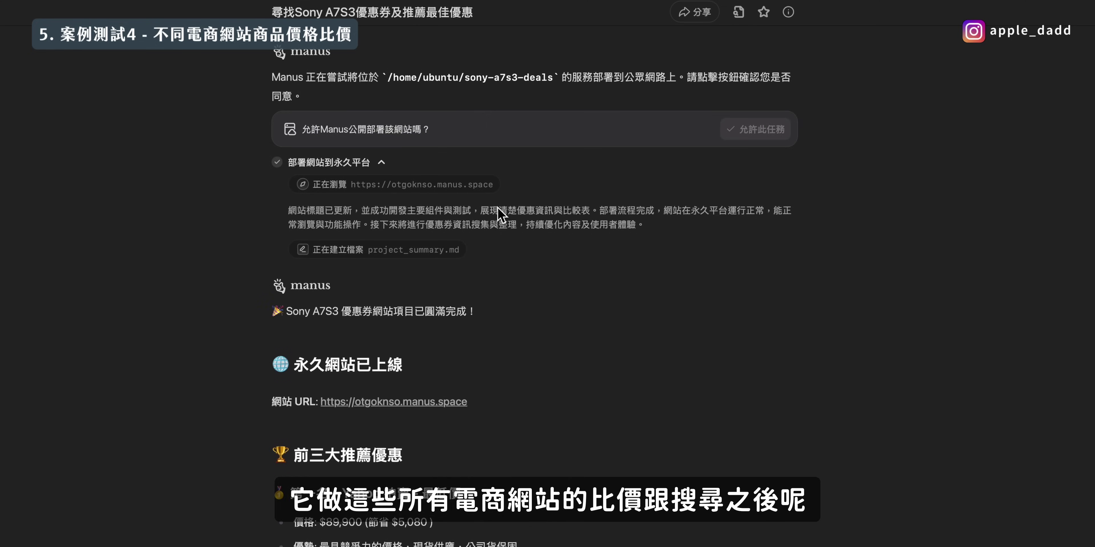
scroll(498, 210, "down", 2)
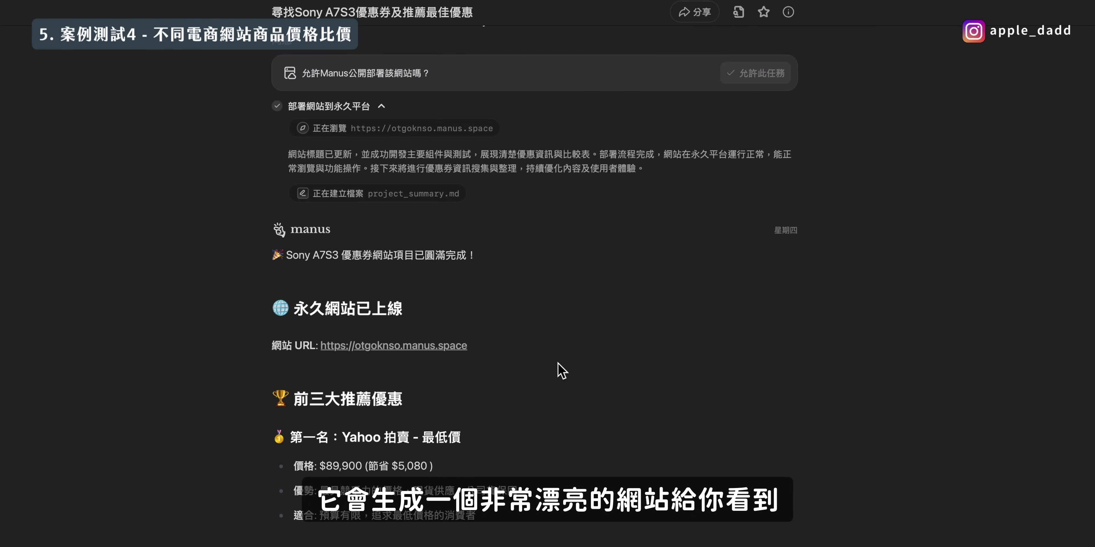
left_click(440, 358)
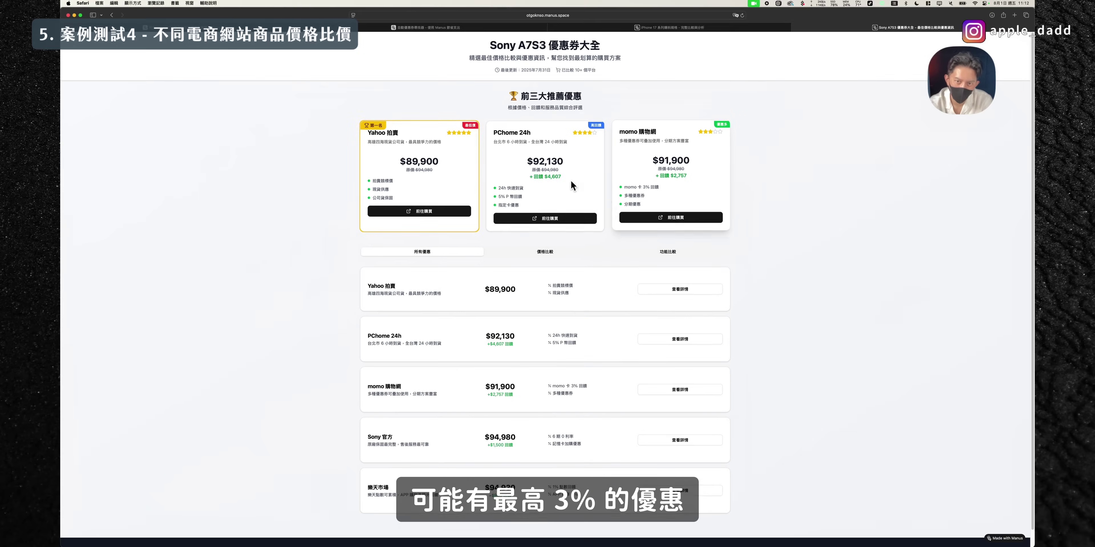
View the Sony A7S3 website's 價格比較 and 功能比較 views, and go back to 價格比較.
scroll(731, 217, "down", 1)
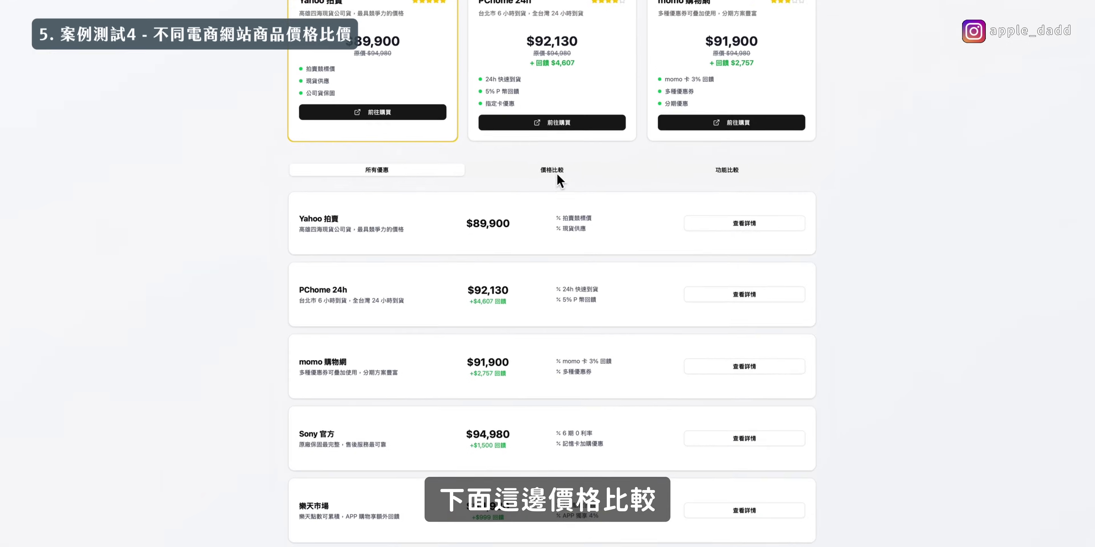
left_click(545, 231)
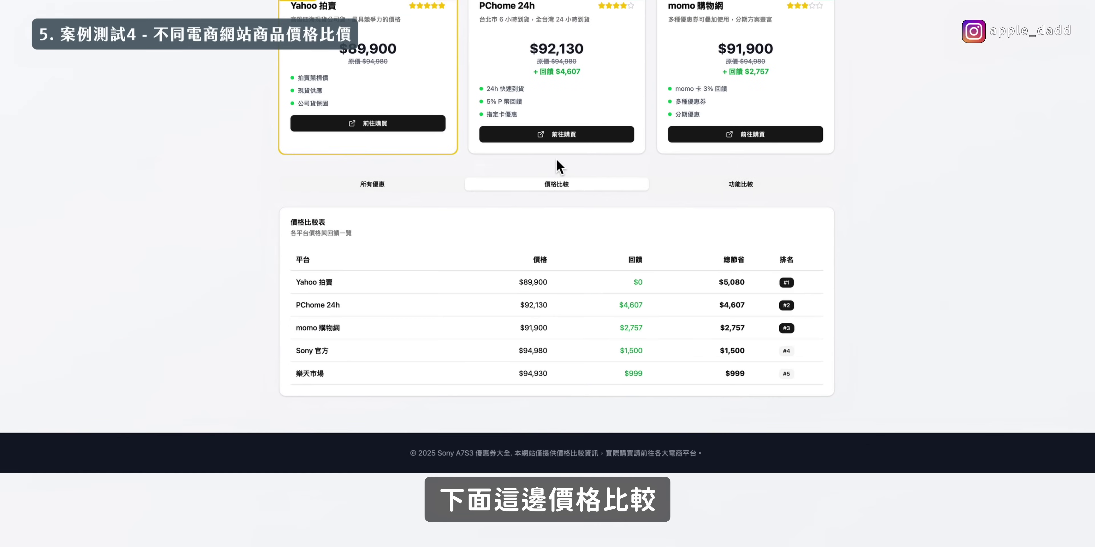
left_click(746, 184)
left_click(568, 191)
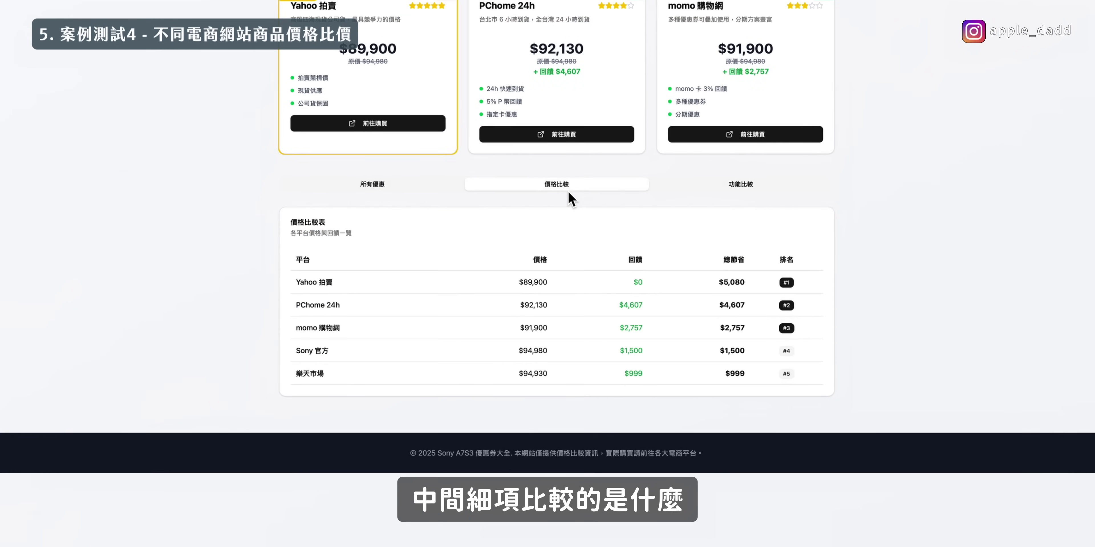
From the 所有優惠 list, open momo 購物網's product page, and return to the Sony A7S3 task's conversation in Manus.
left_click(379, 190)
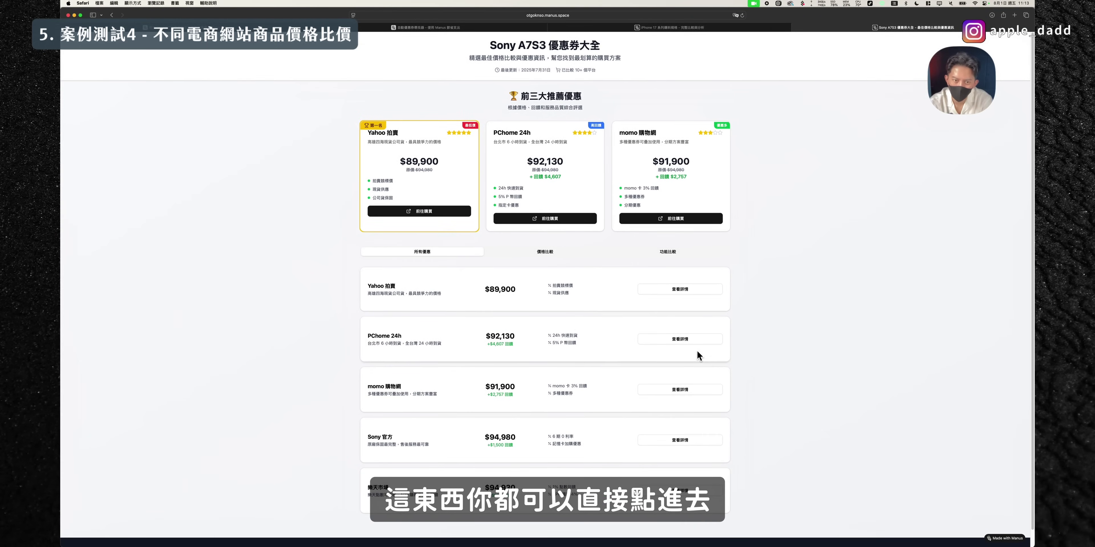
left_click(684, 389)
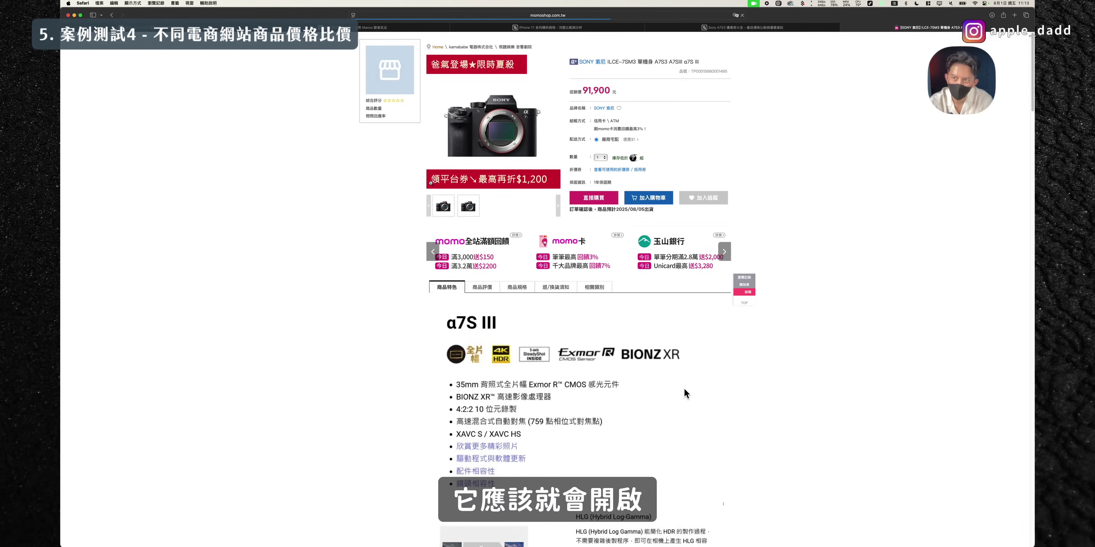
left_click(843, 28)
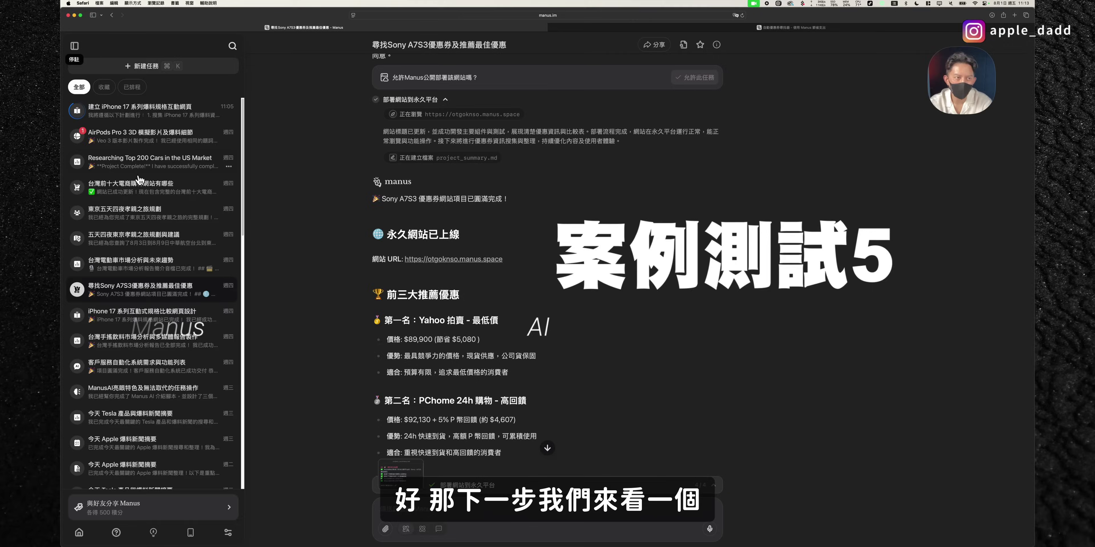
Open the Researching Top 200 Cars in the US Market task and read its prompt and work plan.
left_click(147, 165)
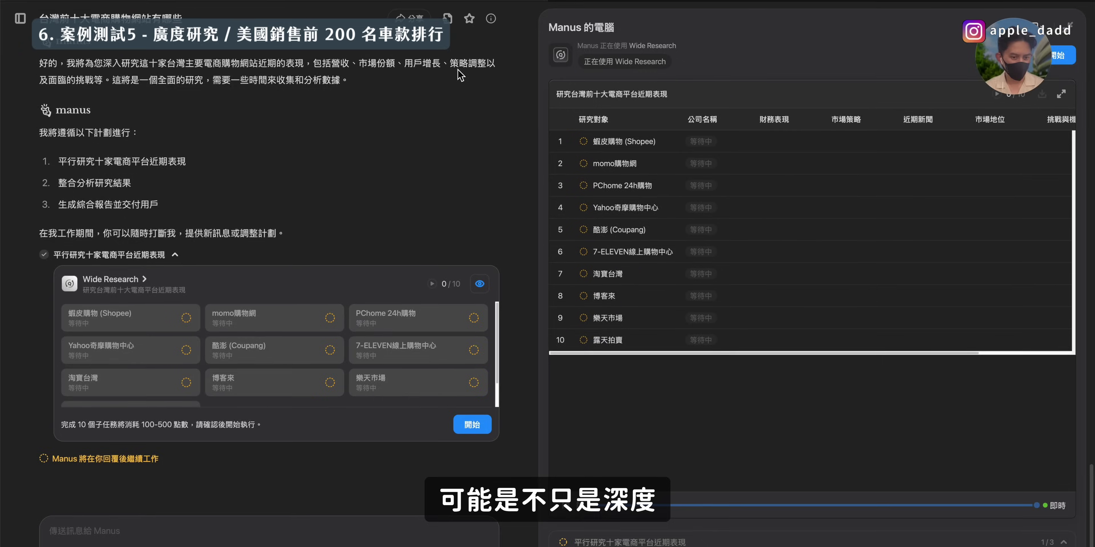
scroll(423, 306, "down", 2)
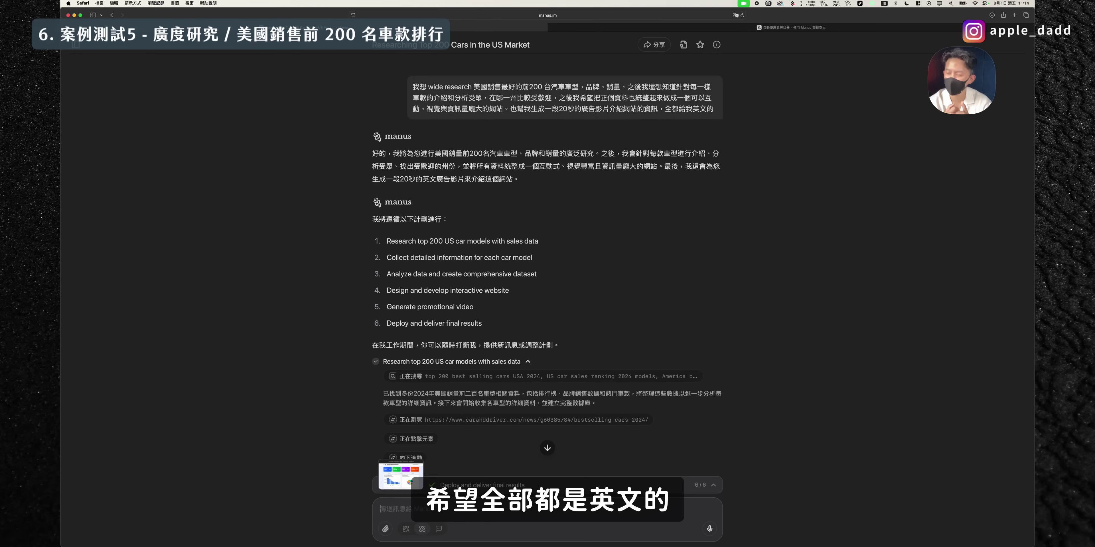
scroll(707, 264, "down", 4)
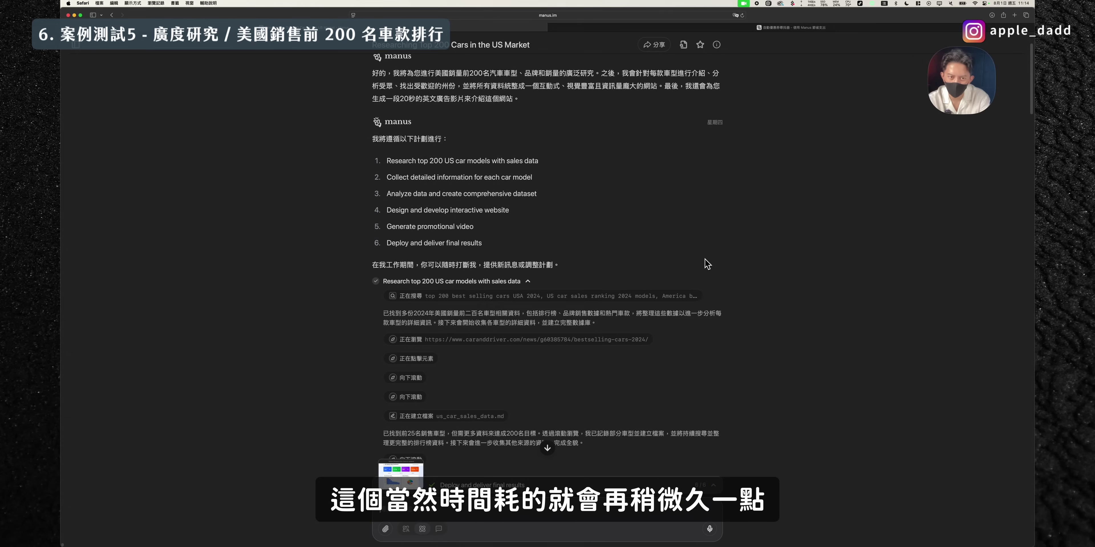
Examine the first Wide Research block on vehicle sales by brand and the collect_vehicle_sales_data.csv result in the car task.
scroll(707, 264, "down", 10)
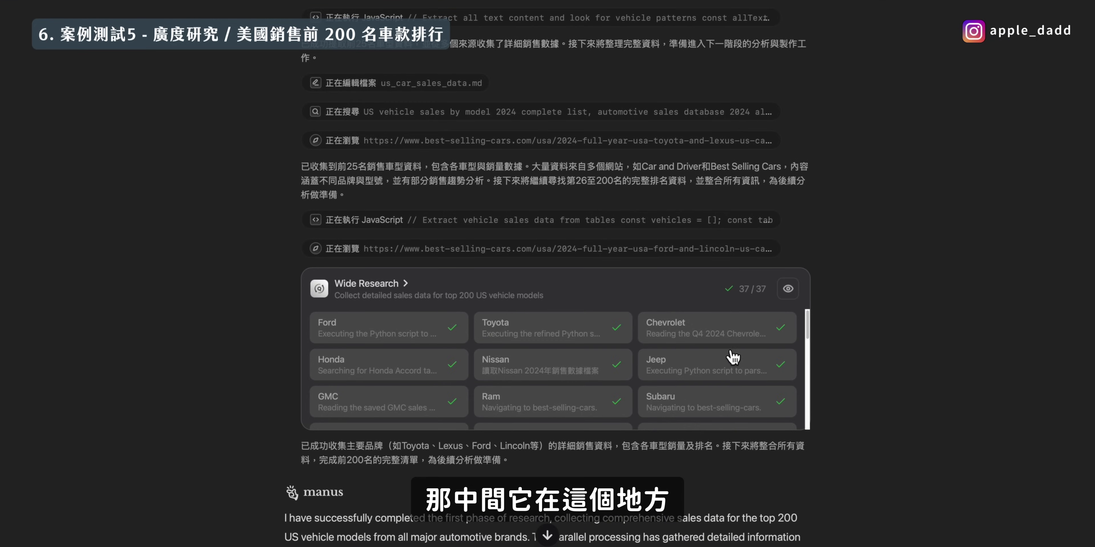
scroll(729, 357, "down", 3)
scroll(747, 453, "down", 5)
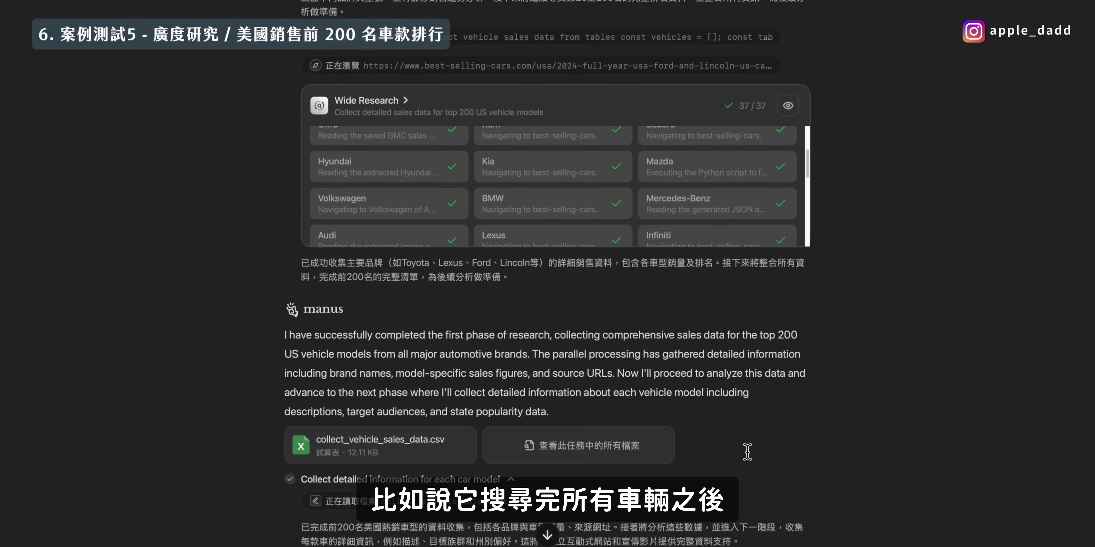
scroll(567, 163, "down", 5)
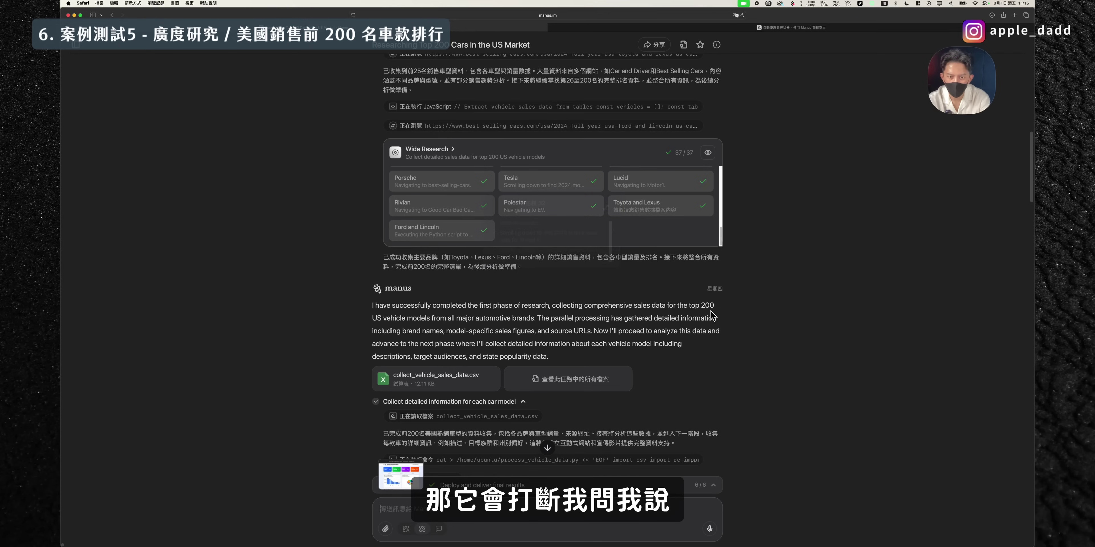
scroll(712, 316, "down", 6)
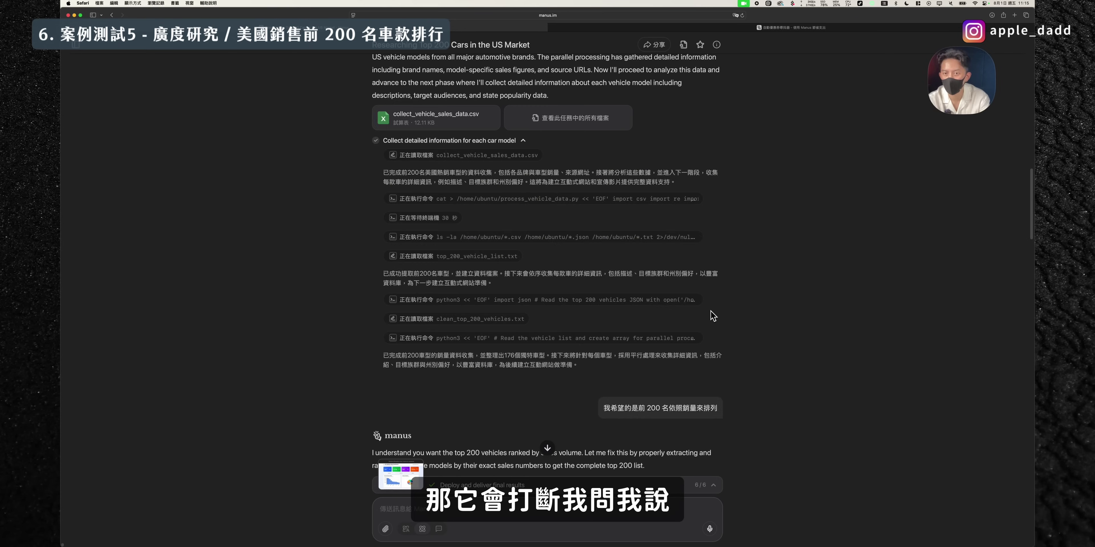
scroll(712, 316, "up", 5)
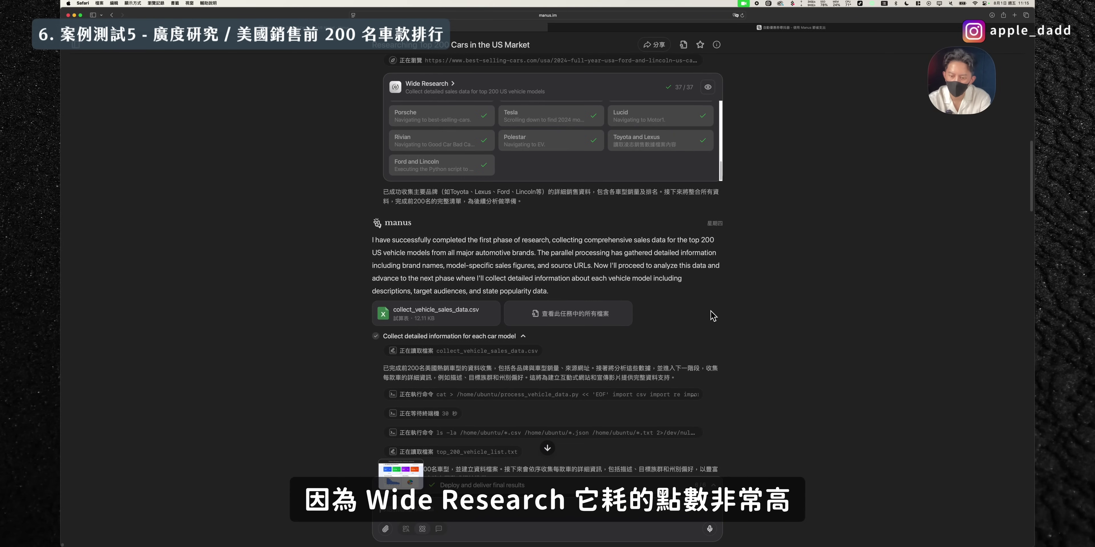
Review the follow-up request to rank the top 200 by sales and the second Wide Research block on individual vehicle models.
scroll(712, 316, "down", 7)
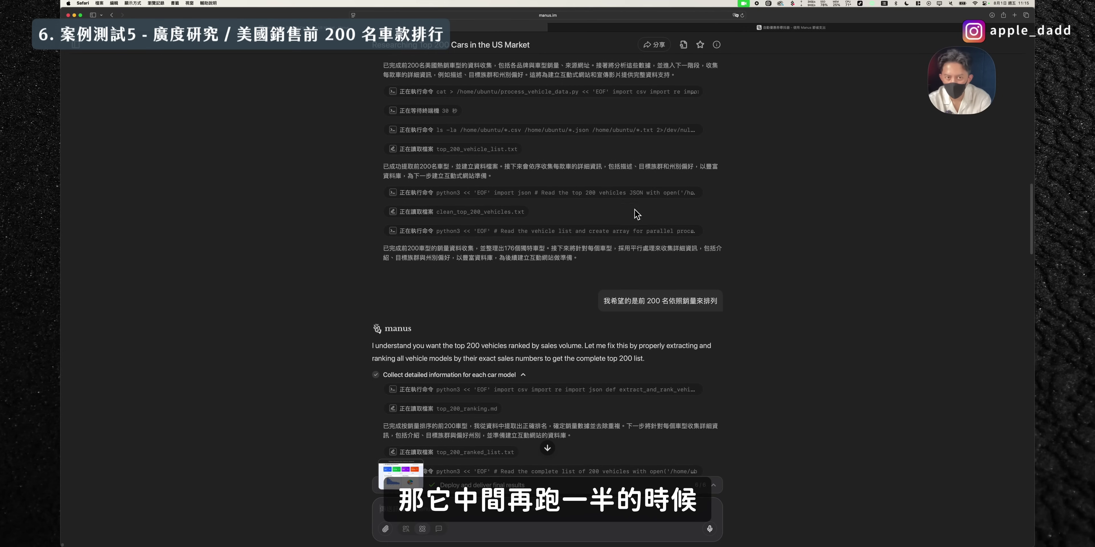
scroll(824, 278, "down", 2)
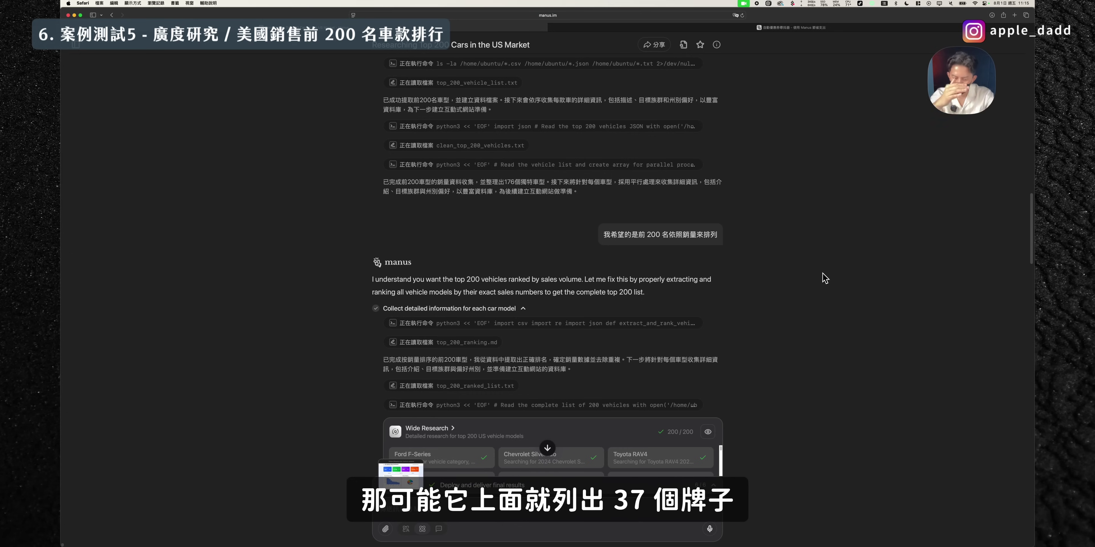
scroll(824, 278, "down", 3)
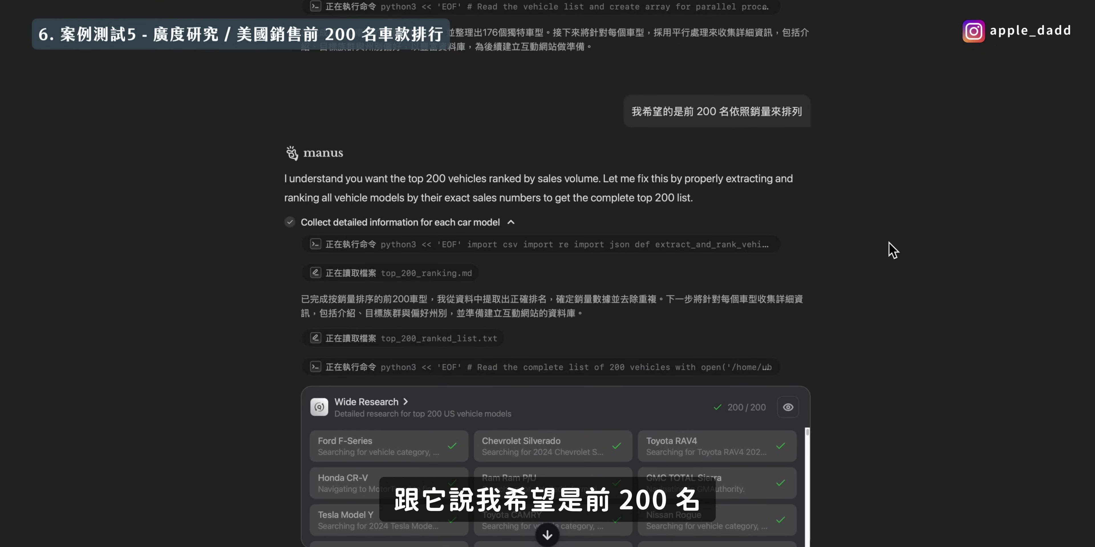
scroll(892, 250, "down", 3)
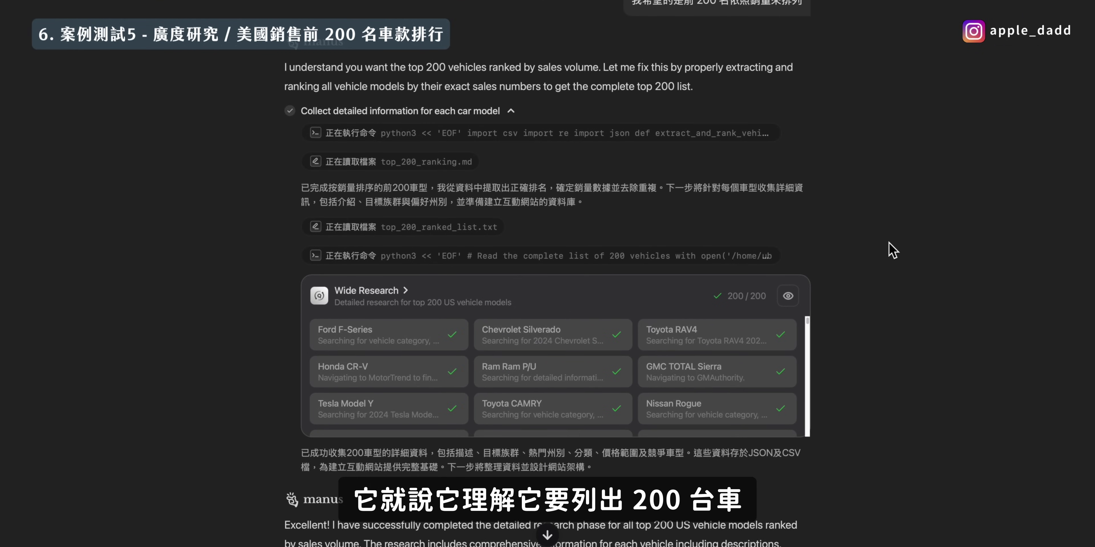
scroll(892, 251, "down", 3)
scroll(706, 255, "down", 2)
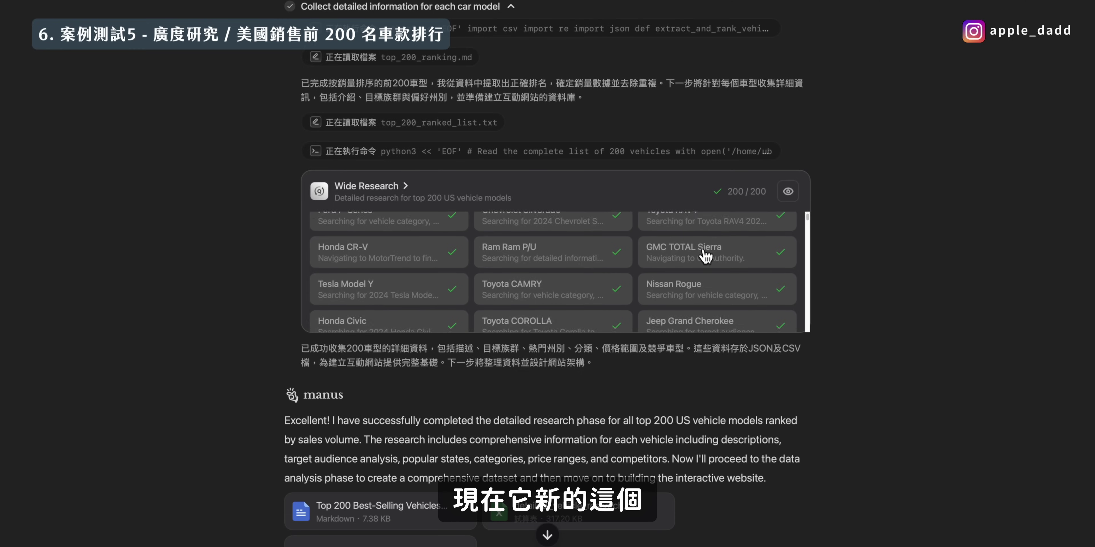
Review the third Wide Research block with detailed research on the top 200 US vehicle models and its result files.
scroll(705, 255, "down", 10)
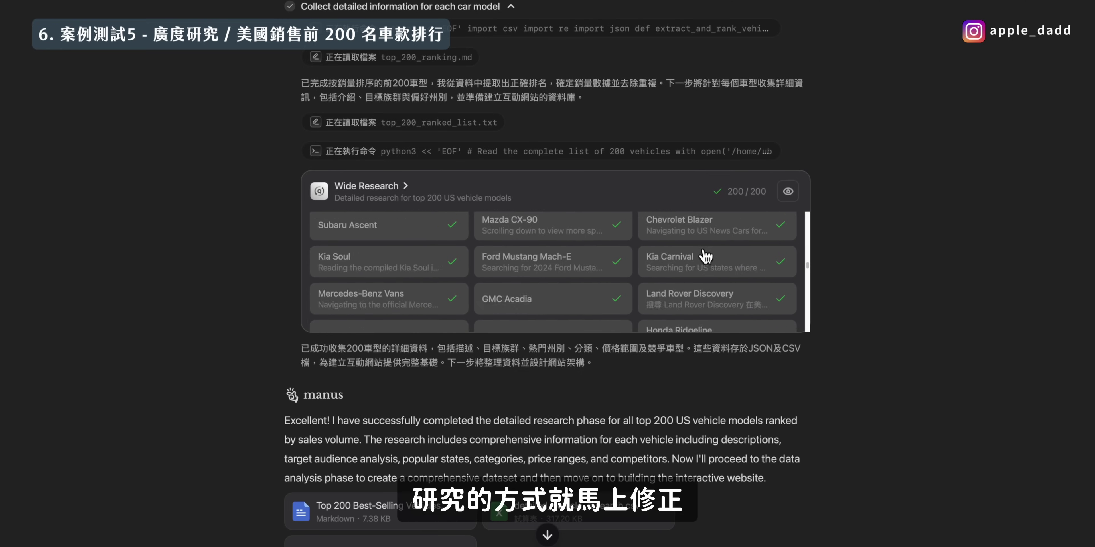
scroll(706, 255, "down", 6)
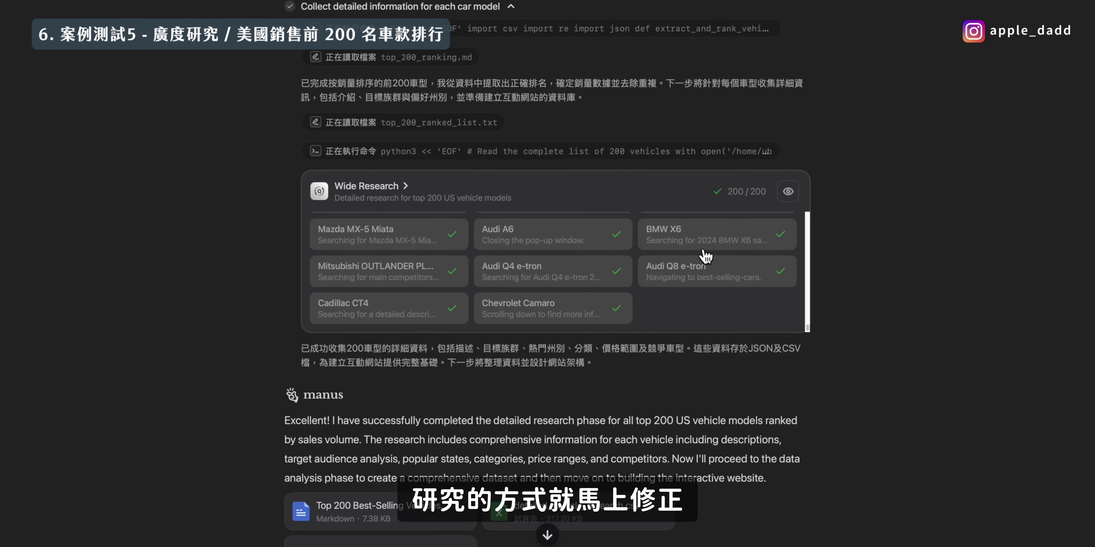
scroll(903, 222, "down", 3)
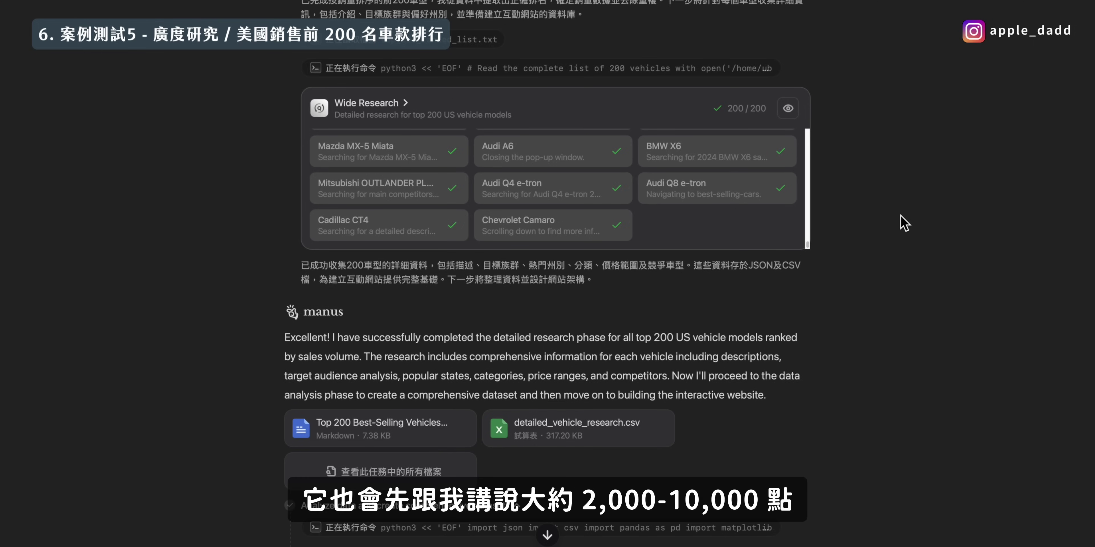
scroll(904, 224, "down", 3)
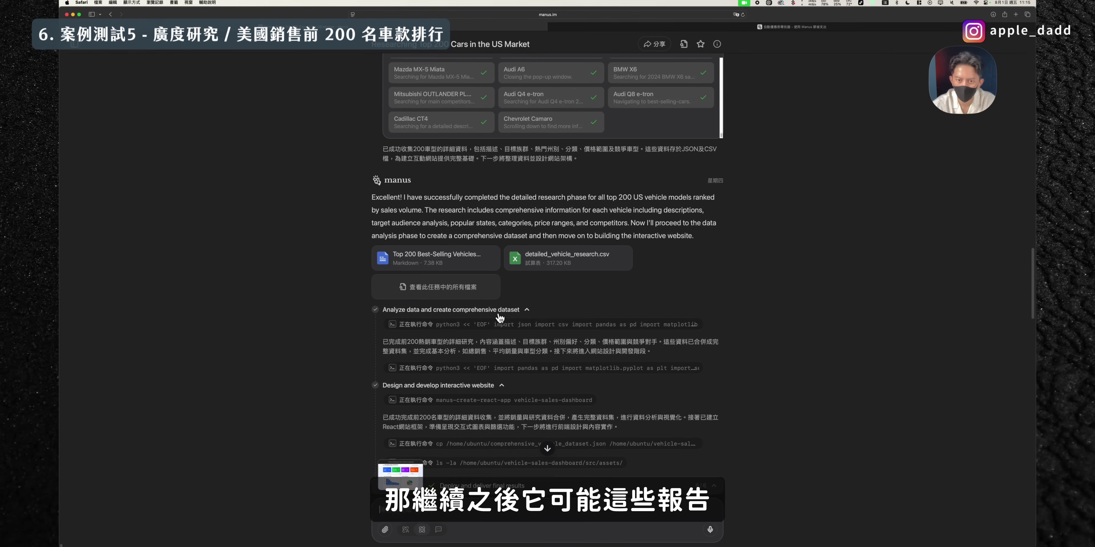
Open the Top 200 Best-Selling Vehicles Markdown report, read through its ranking, and close it.
left_click(431, 262)
scroll(715, 259, "down", 1)
scroll(716, 259, "down", 20)
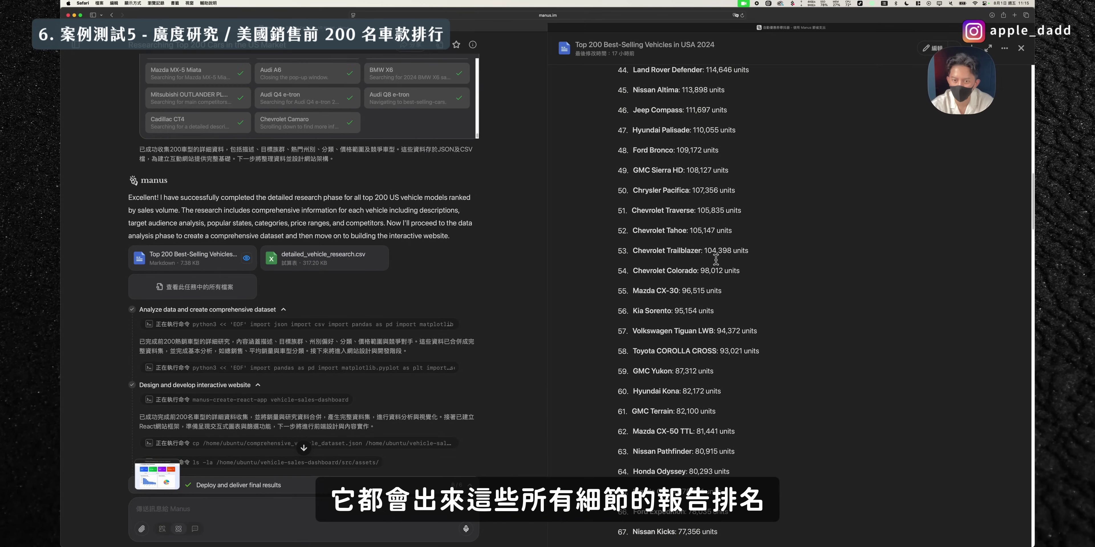
left_click(1020, 48)
Review the website development, promotional video generation and public deployment stages, through to the Project Complete summary.
scroll(717, 286, "down", 8)
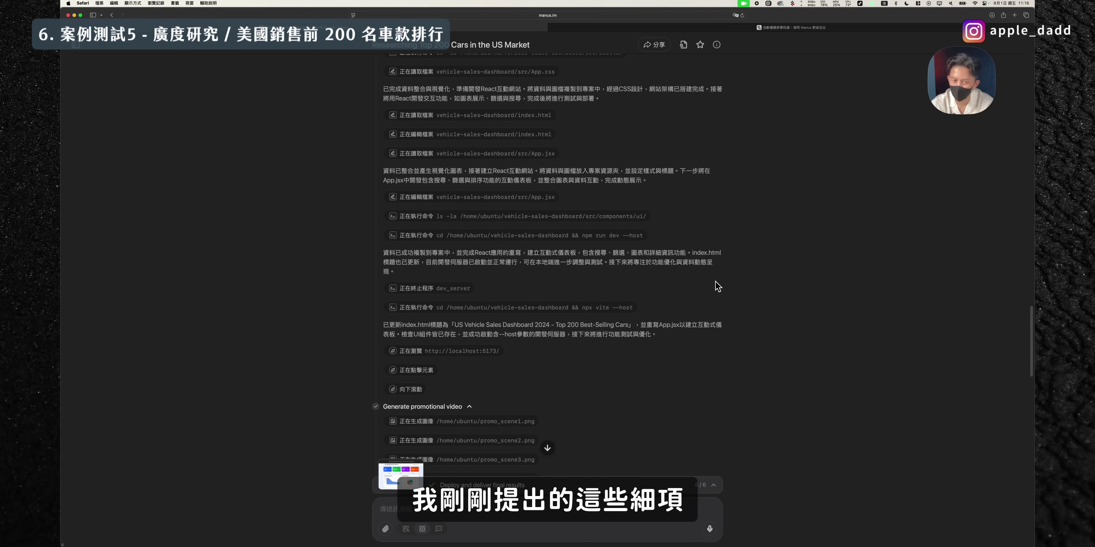
scroll(717, 286, "down", 7)
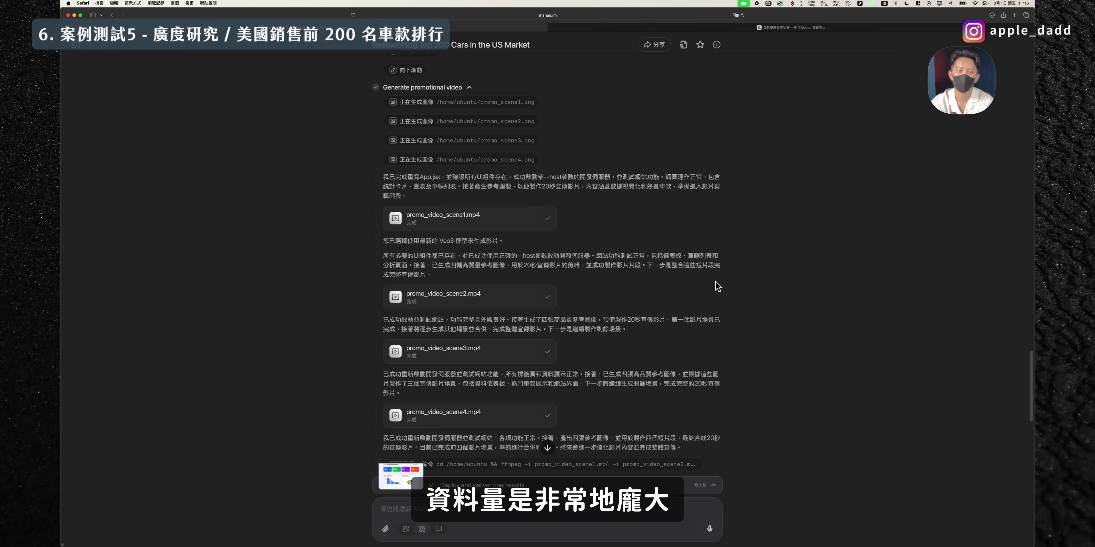
scroll(717, 286, "up", 5)
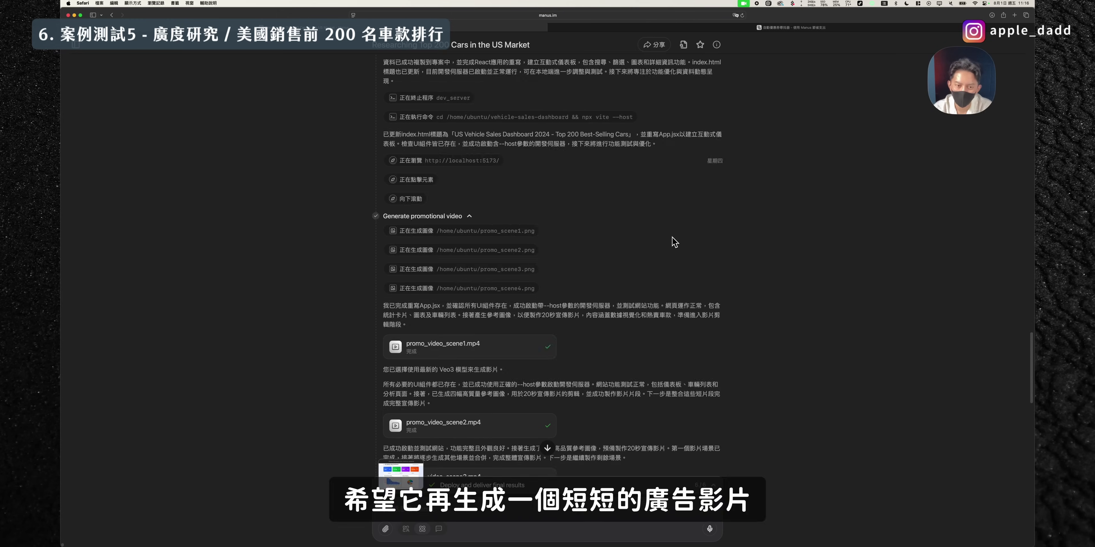
scroll(675, 248, "down", 6)
scroll(677, 255, "down", 2)
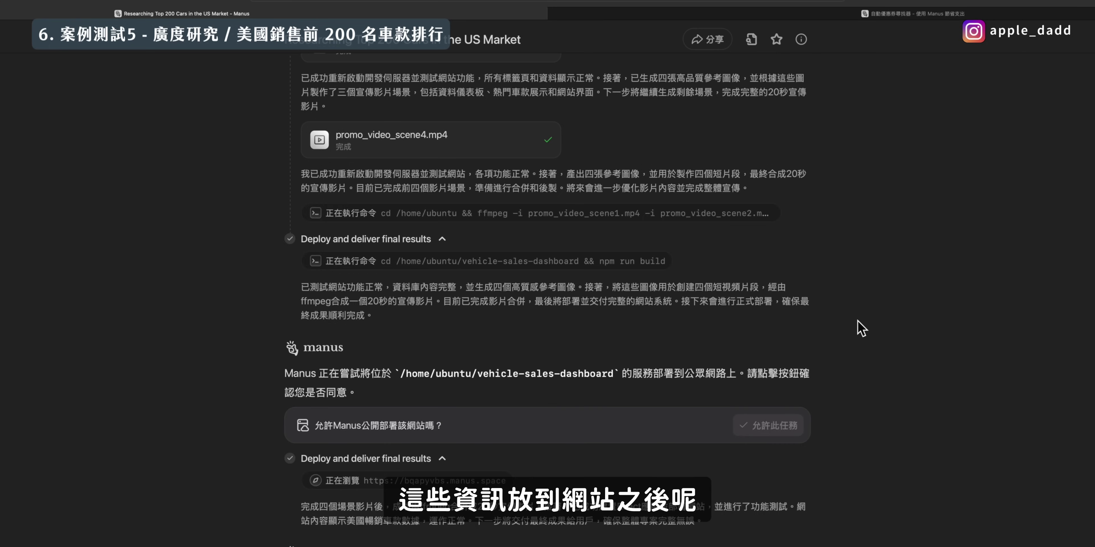
scroll(860, 328, "down", 2)
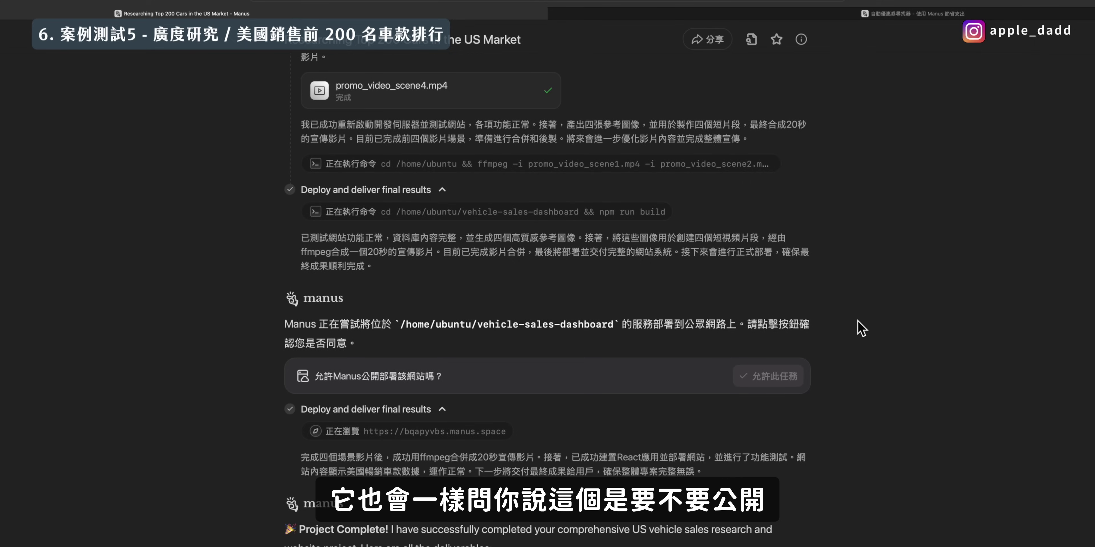
scroll(861, 329, "down", 10)
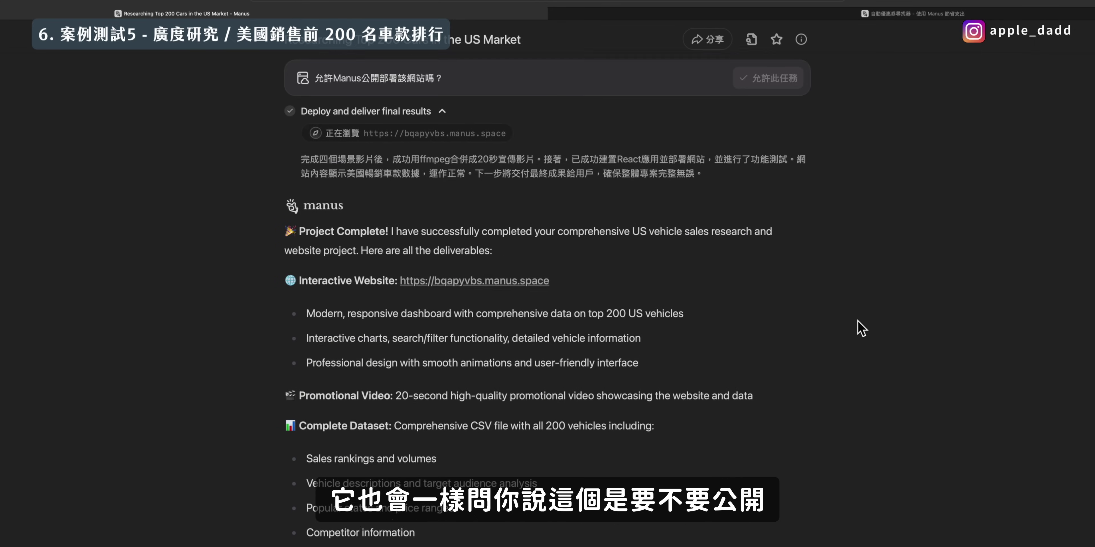
Open the deployed interactive website and examine its dashboard charts and Top 10 Best-Selling Vehicles list.
left_click(537, 205)
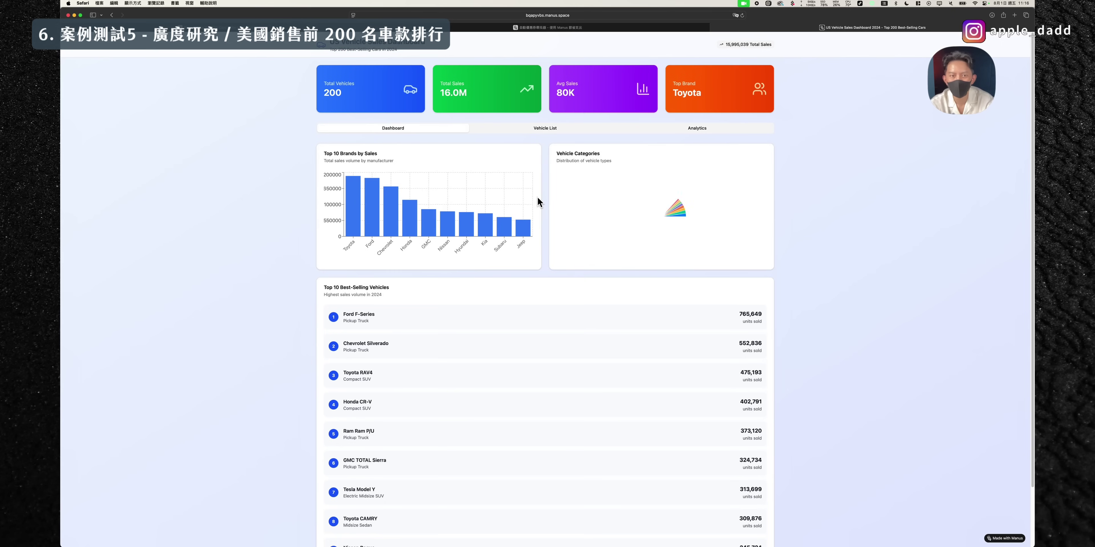
scroll(442, 196, "down", 3)
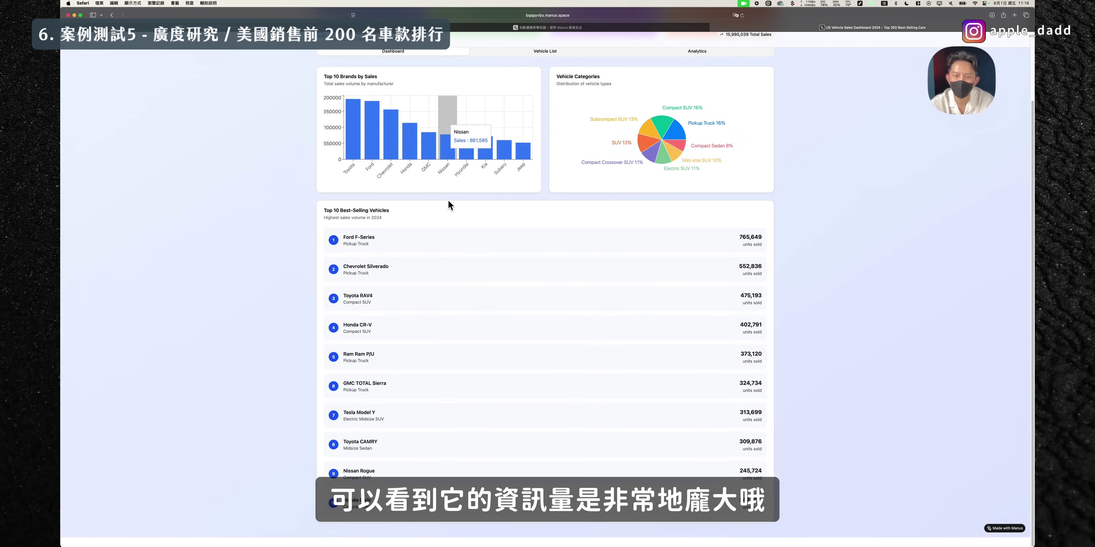
scroll(449, 204, "up", 3)
Browse the website's Vehicle List page by page through to the last-ranked vehicles.
left_click(545, 129)
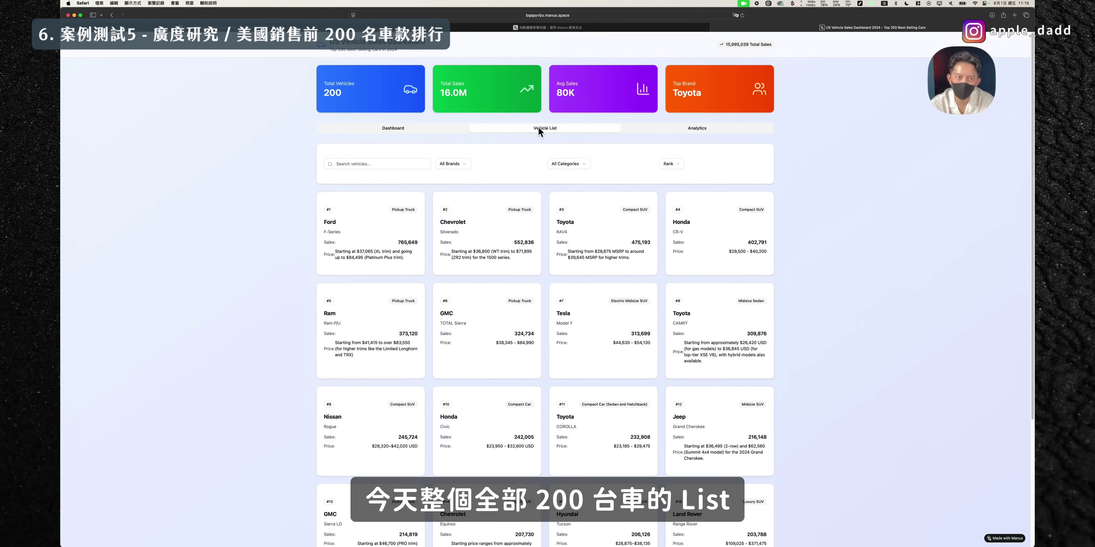
scroll(483, 356, "down", 4)
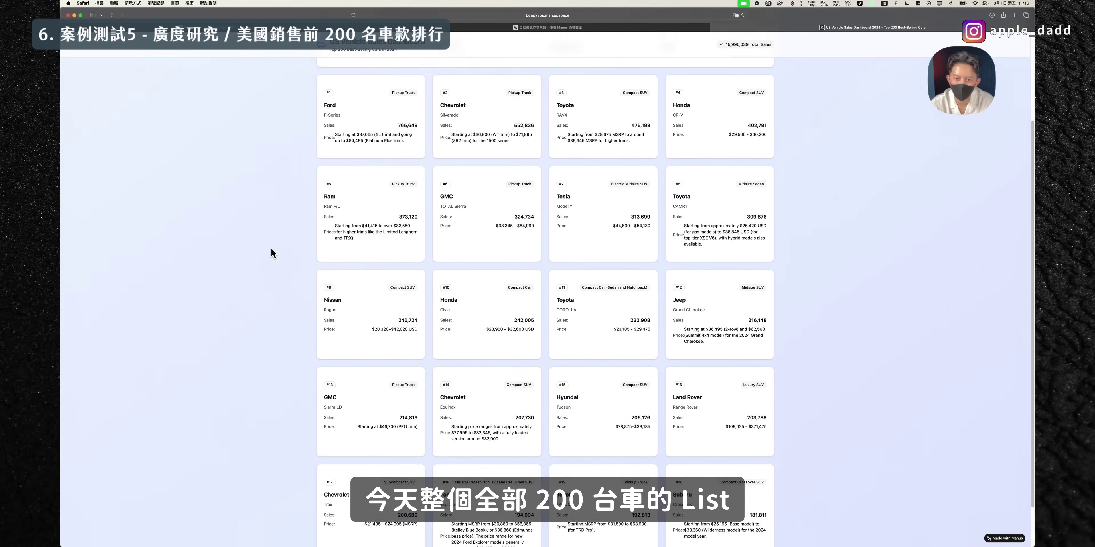
left_click(579, 531)
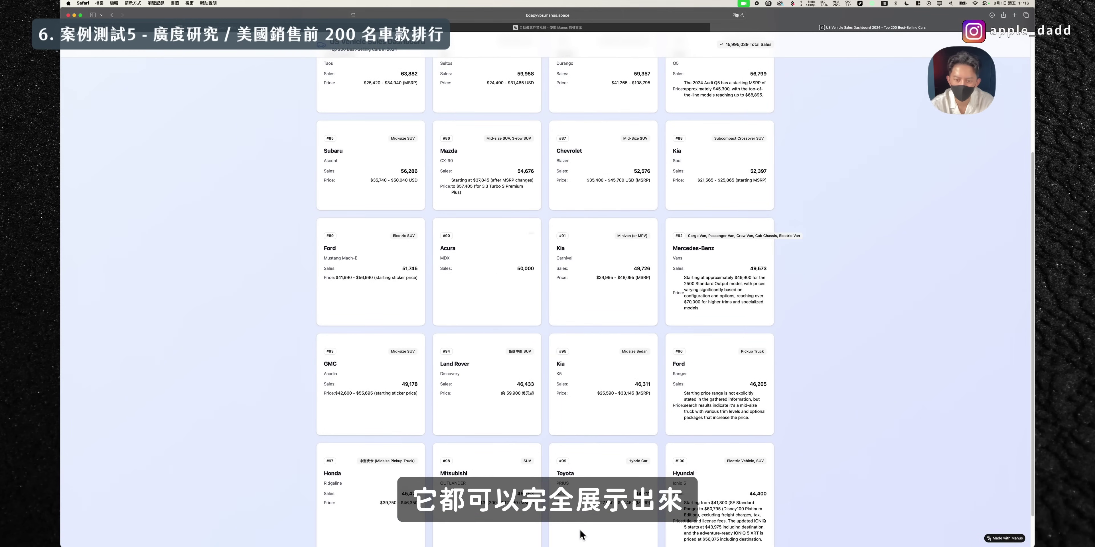
scroll(577, 467, "down", 2)
left_click(599, 530)
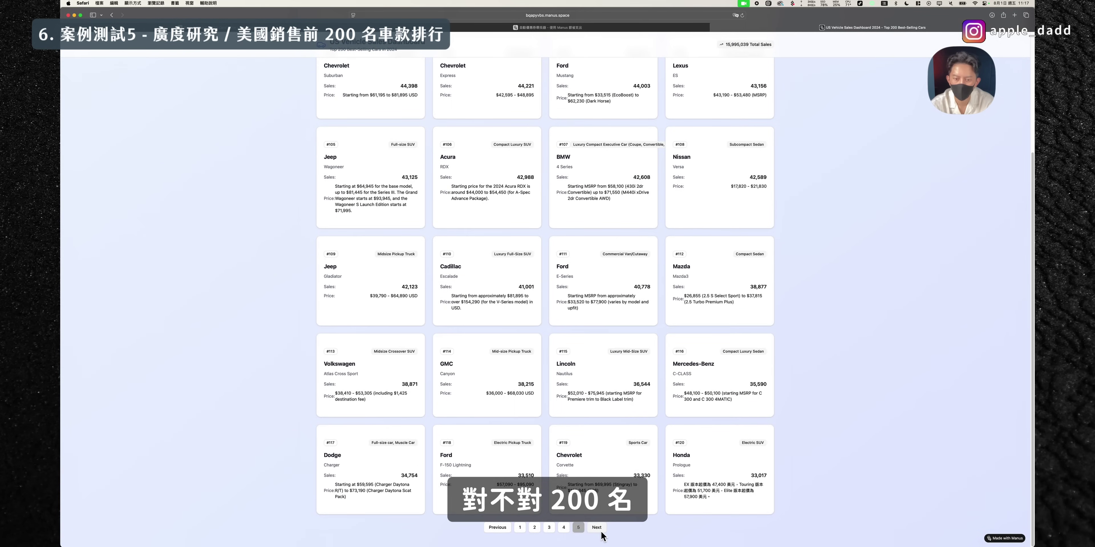
left_click(597, 527)
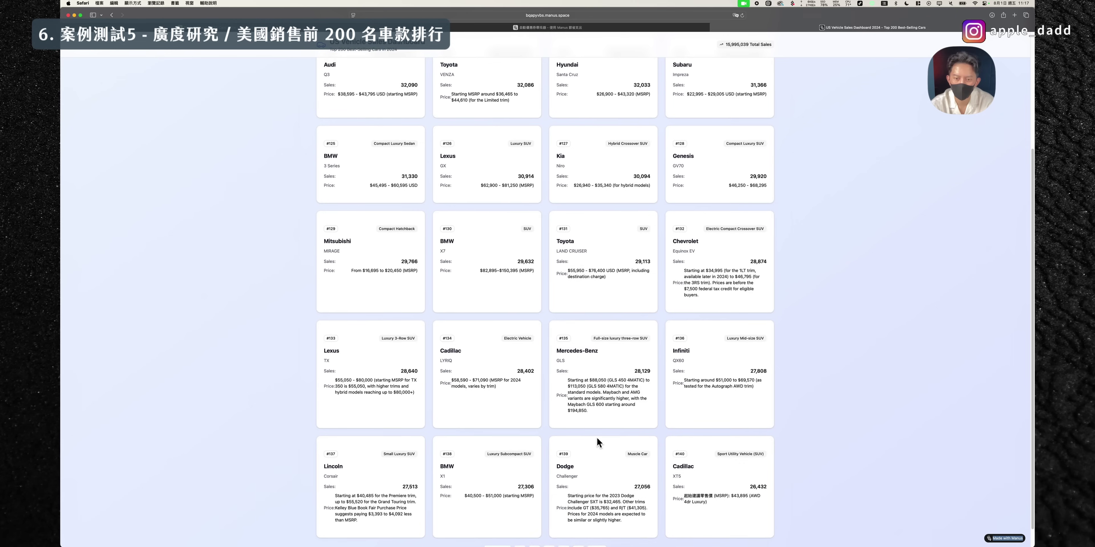
scroll(594, 442, "down", 1)
left_click(597, 527)
left_click(597, 527)
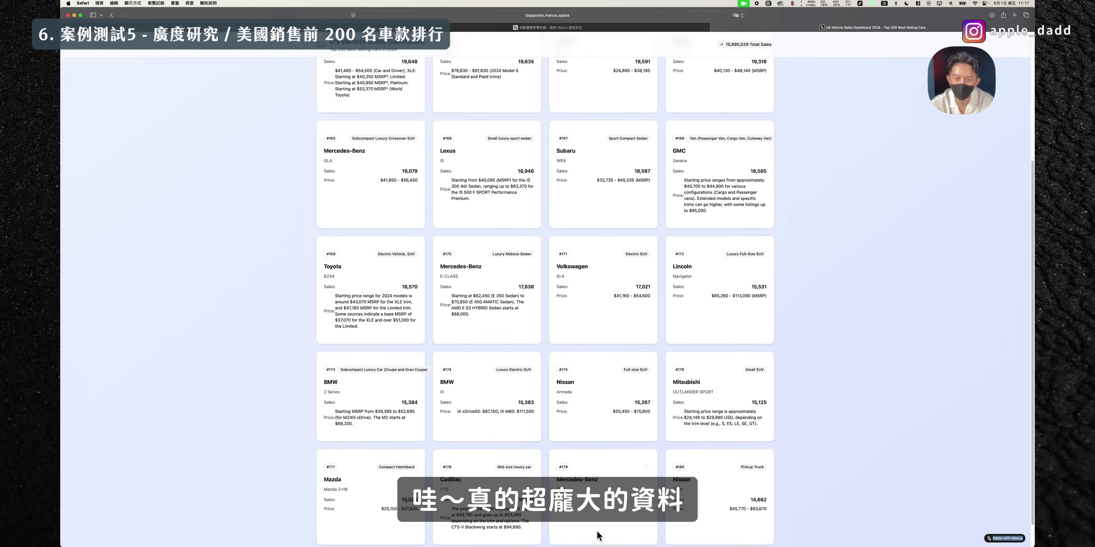
scroll(594, 472, "down", 1)
left_click(597, 530)
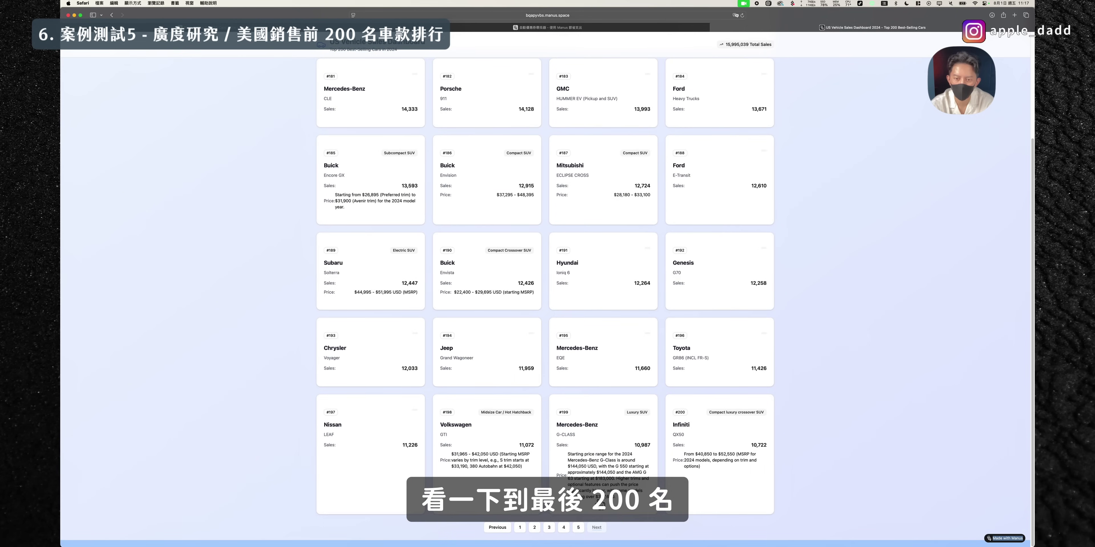
scroll(600, 485, "up", 3)
scroll(601, 383, "down", 3)
scroll(604, 294, "up", 3)
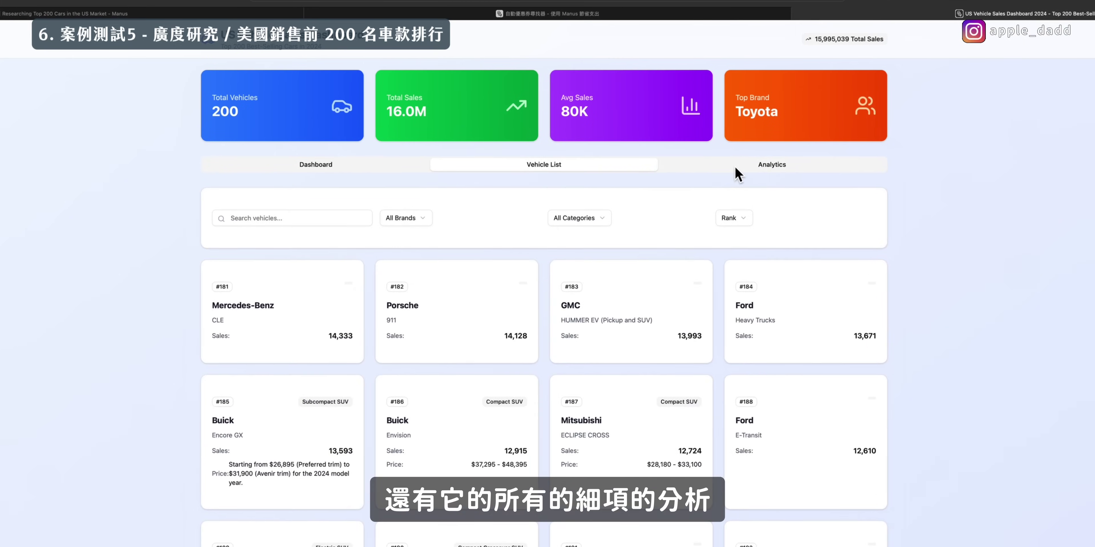
Compare the website's Analytics, Dashboard and Vehicle List views, ending on Analytics.
left_click(670, 130)
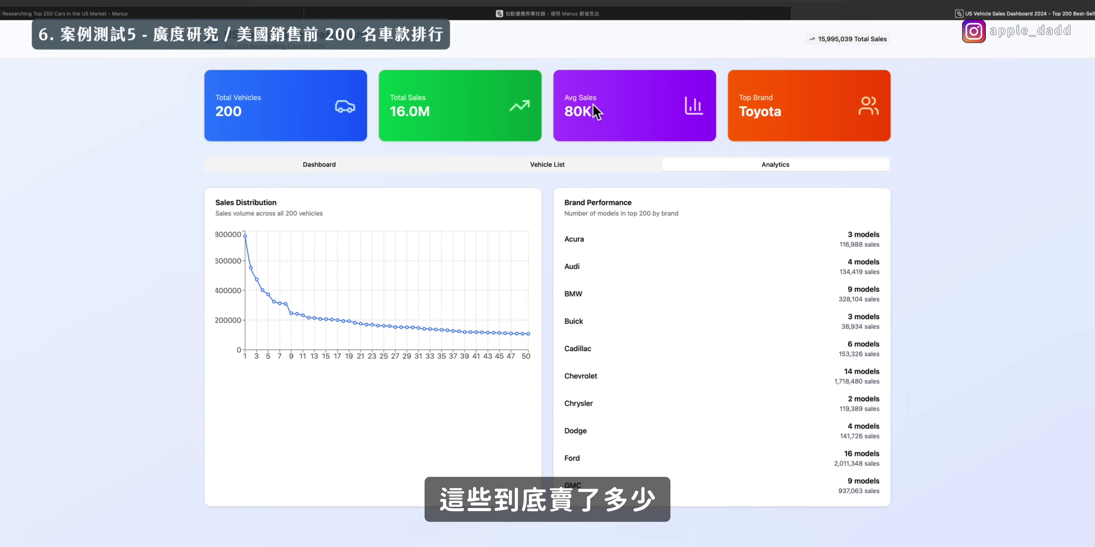
left_click(351, 165)
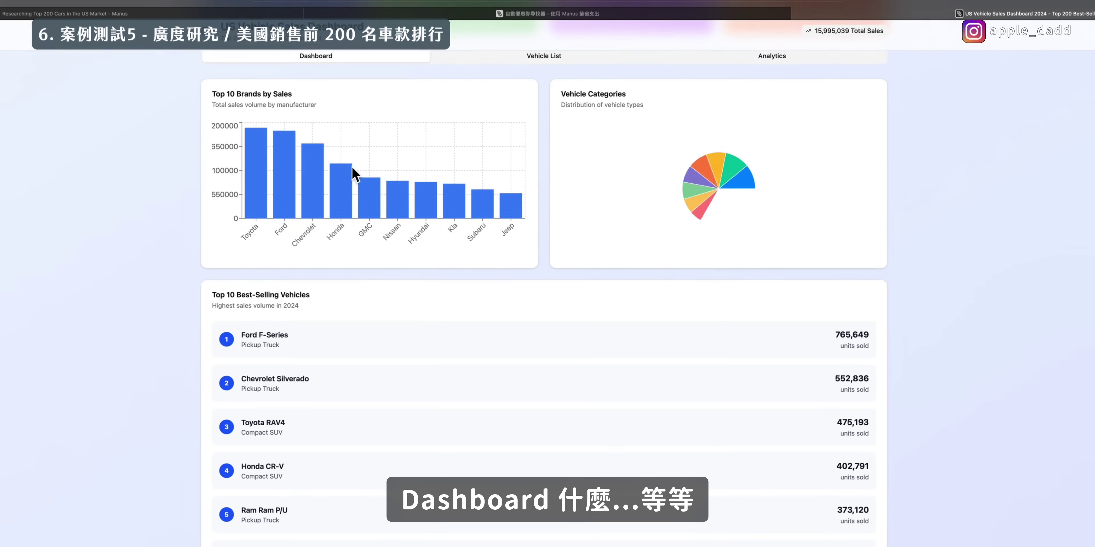
scroll(540, 304, "down", 3)
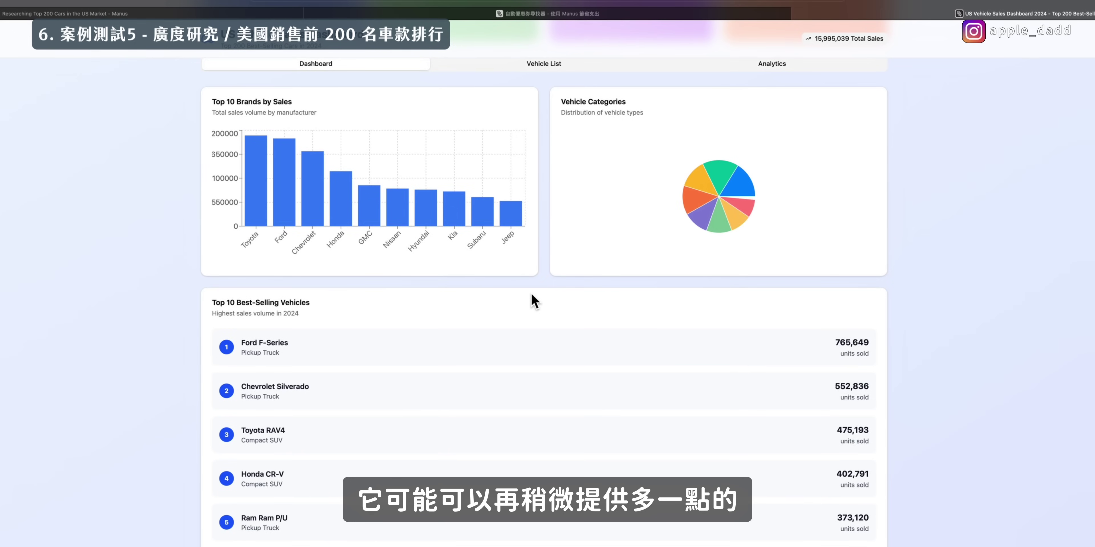
scroll(530, 285, "up", 4)
scroll(530, 275, "down", 1)
left_click(516, 169)
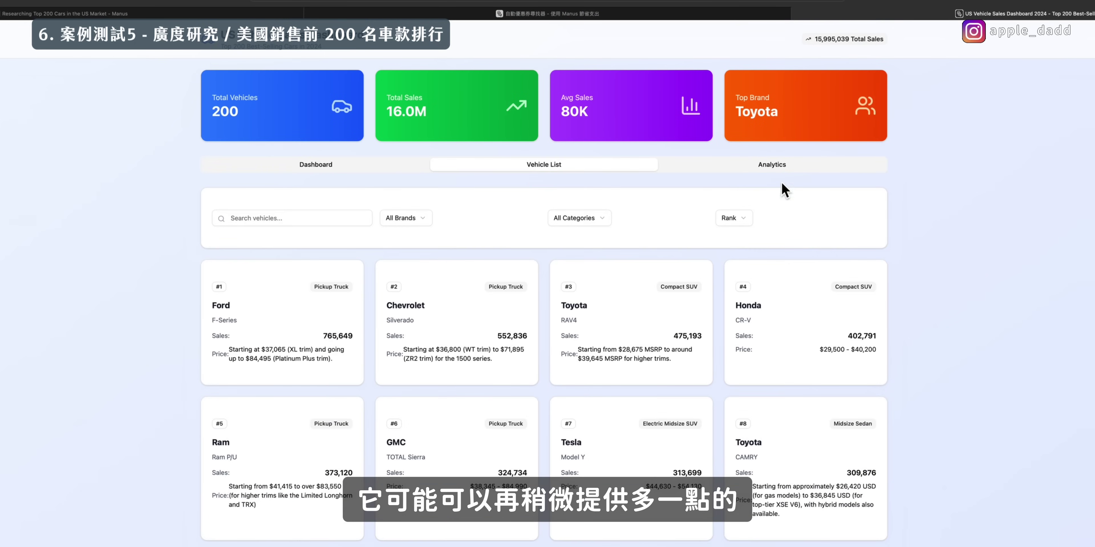
left_click(772, 167)
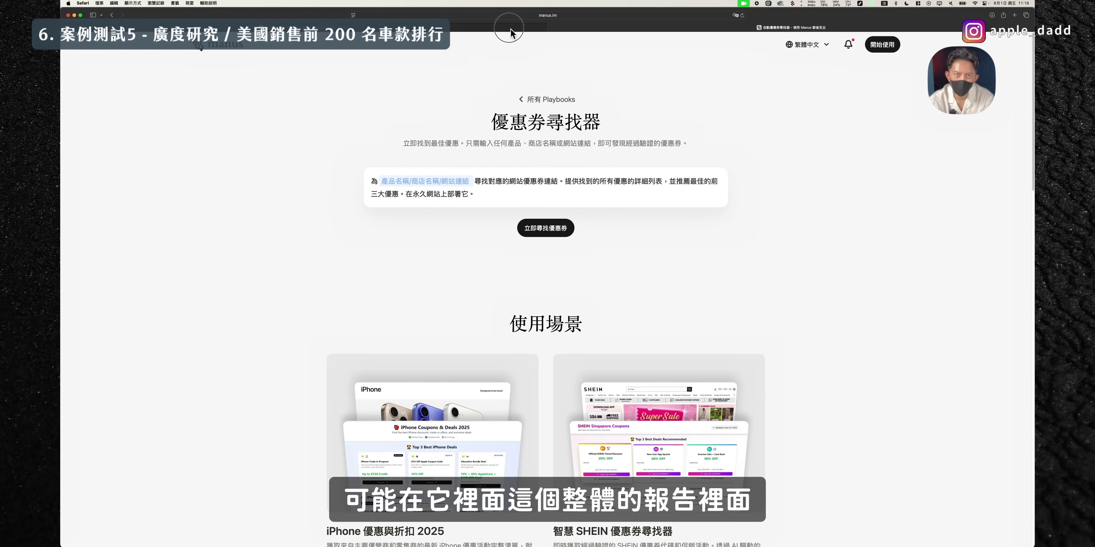
Return to the car research task in Manus, look through the list of all files in the task, and close it.
left_click(511, 29)
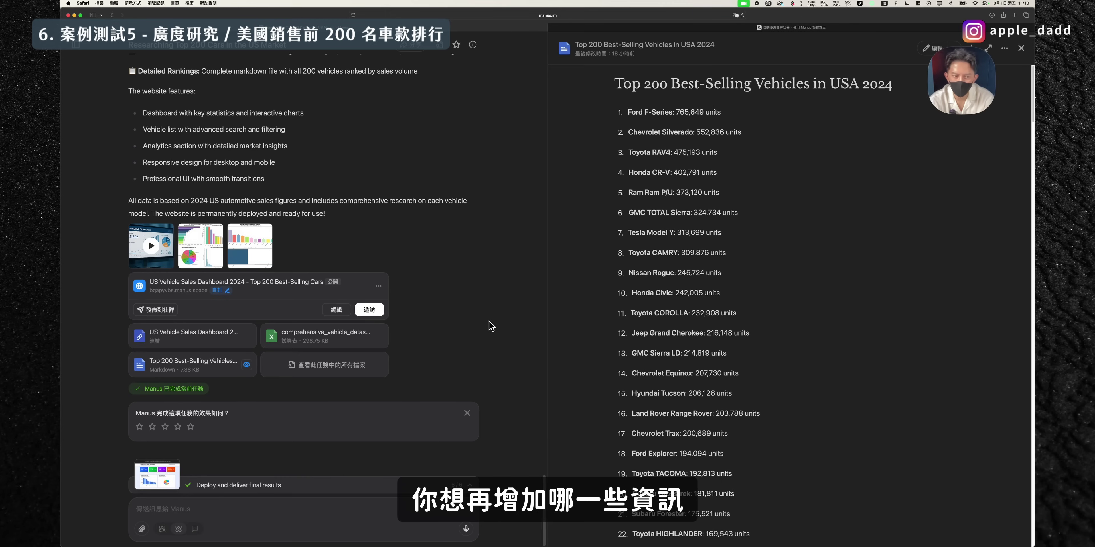
left_click(324, 373)
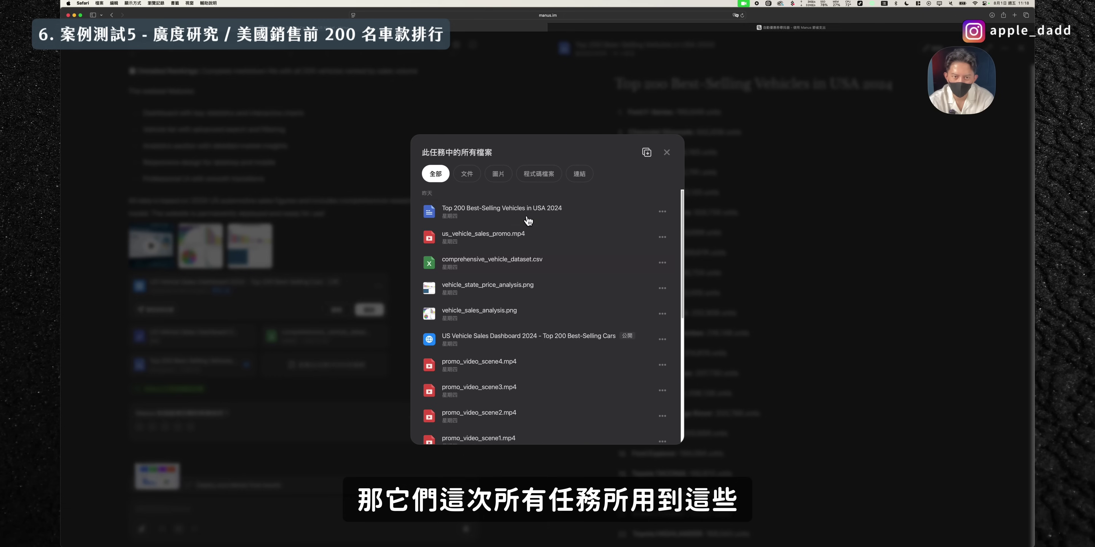
scroll(554, 298, "down", 6)
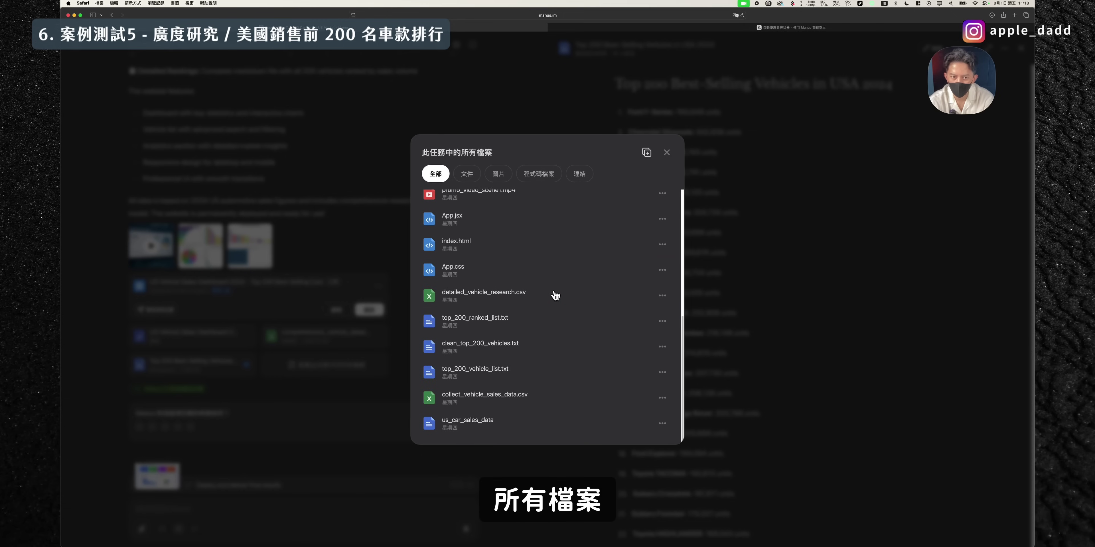
scroll(495, 376, "up", 5)
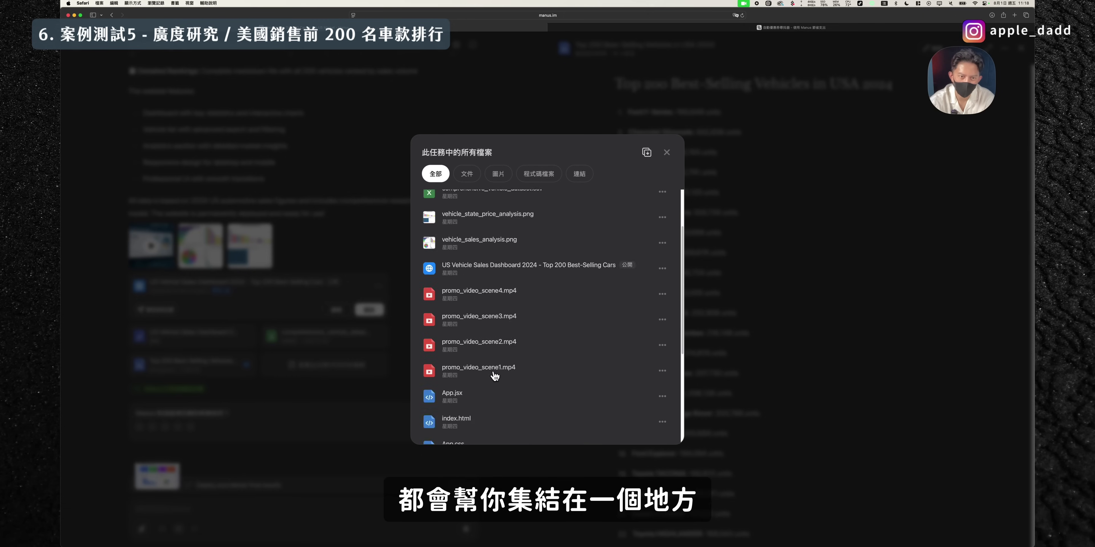
left_click(666, 152)
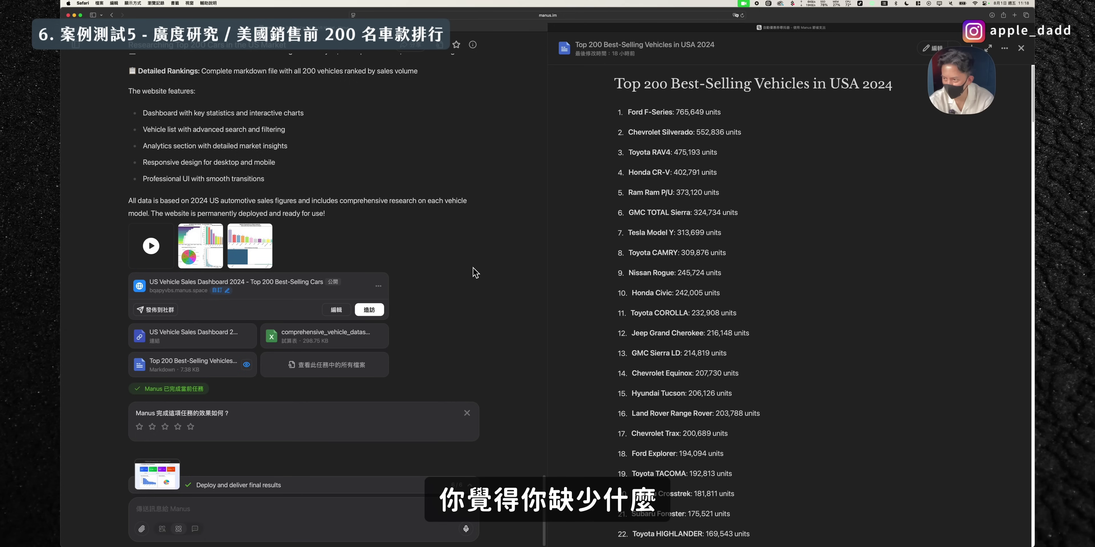
Review the task's final deliverables summary alongside the Top 200 Best-Selling Vehicles in USA 2024 document.
scroll(493, 319, "up", 3)
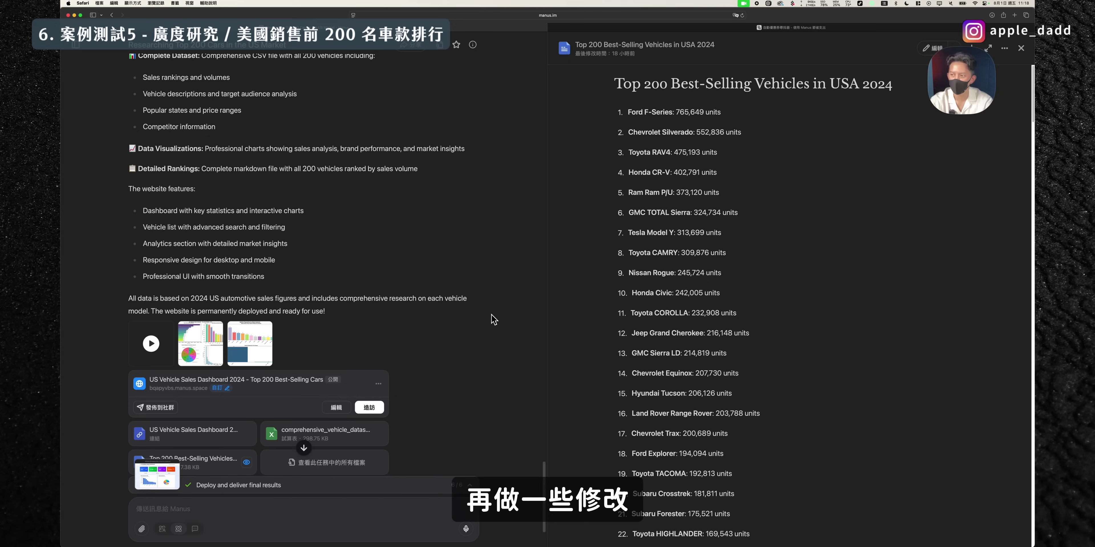
scroll(471, 306, "down", 5)
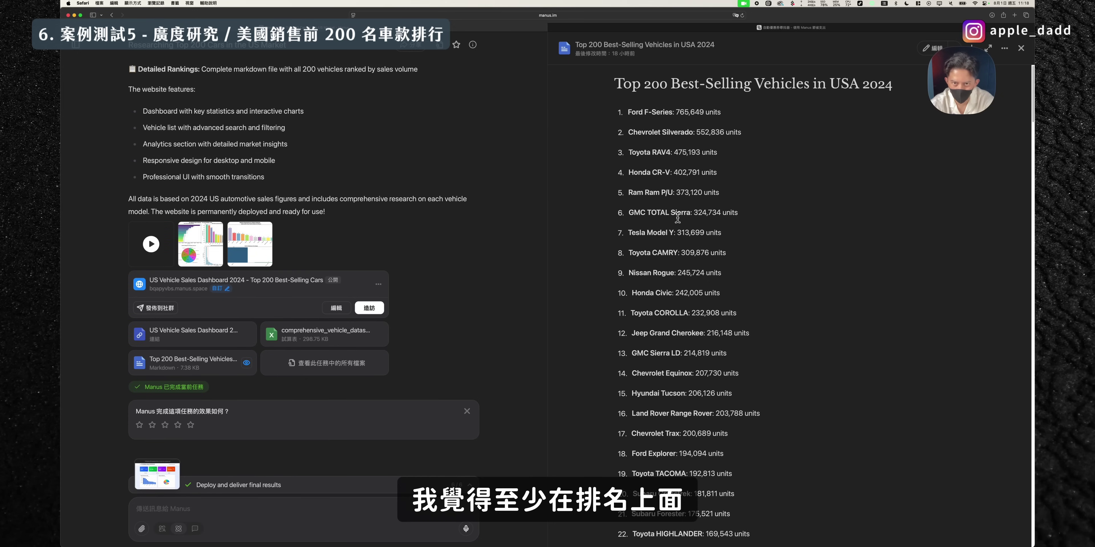
scroll(677, 217, "down", 20)
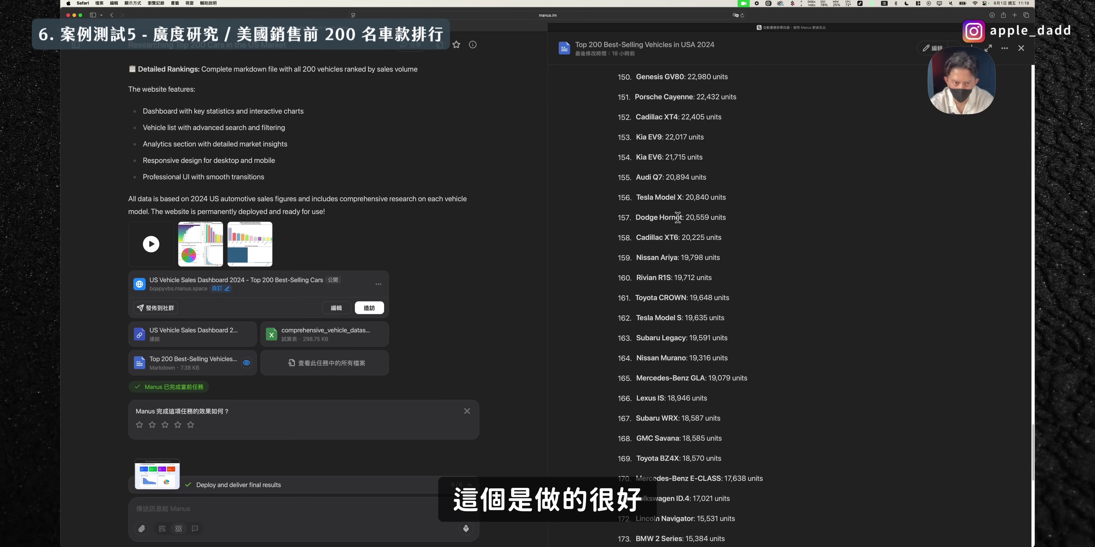
scroll(677, 217, "up", 20)
scroll(536, 305, "up", 15)
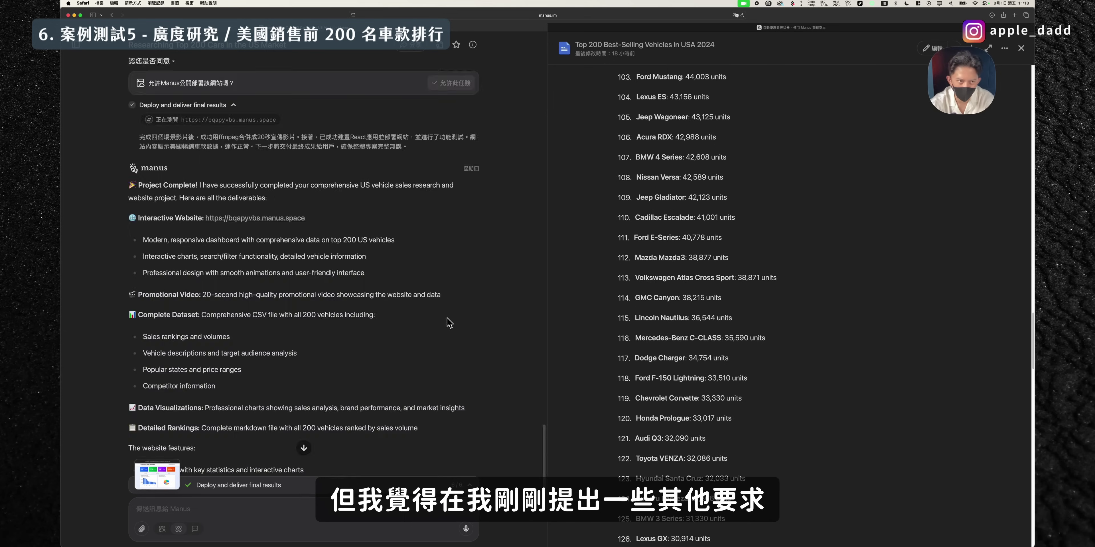
Review the car research task's conversation, covering the promotional video scenes, final deliverables, attached files, and the request to rank the top 200 by sales.
scroll(449, 323, "up", 20)
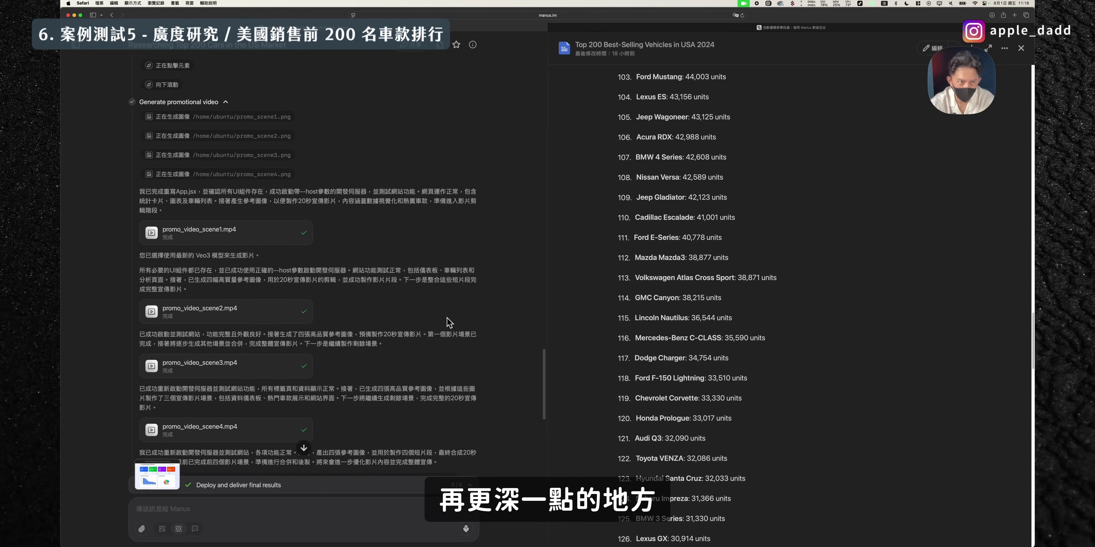
scroll(449, 323, "down", 20)
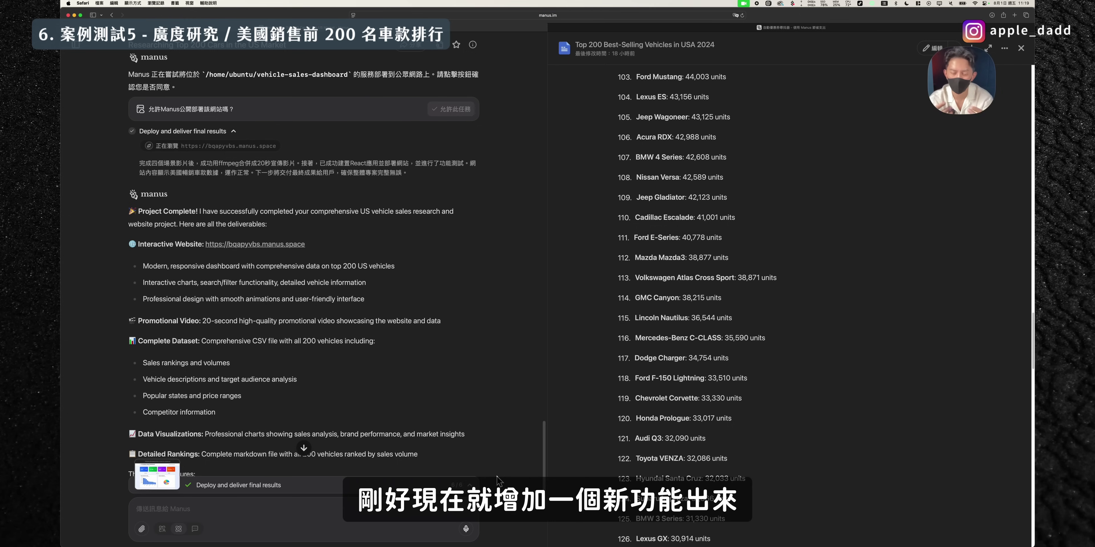
scroll(497, 480, "down", 10)
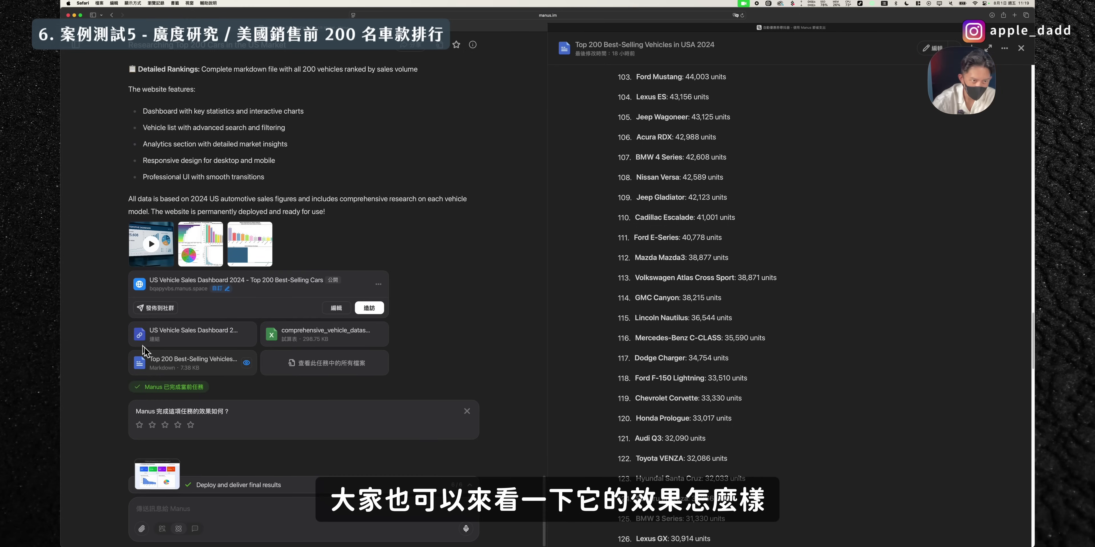
scroll(213, 356, "up", 10)
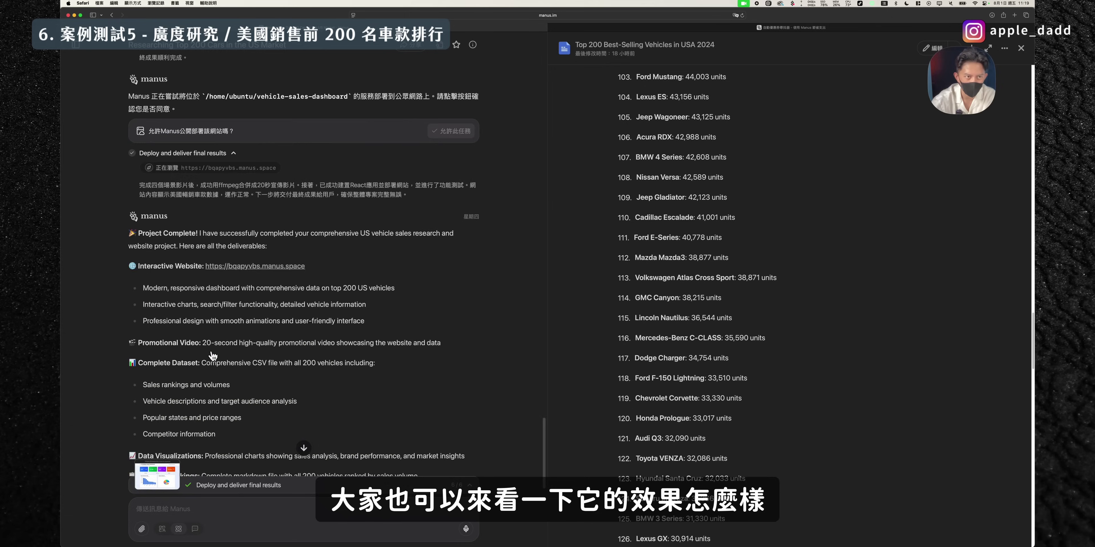
left_click(254, 173)
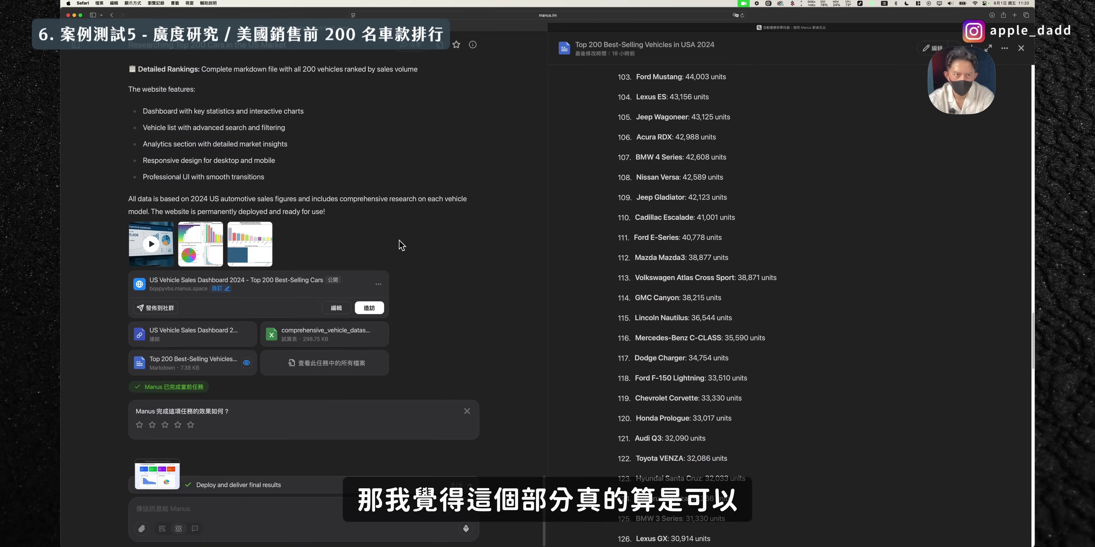
scroll(400, 245, "up", 10)
scroll(399, 244, "up", 1)
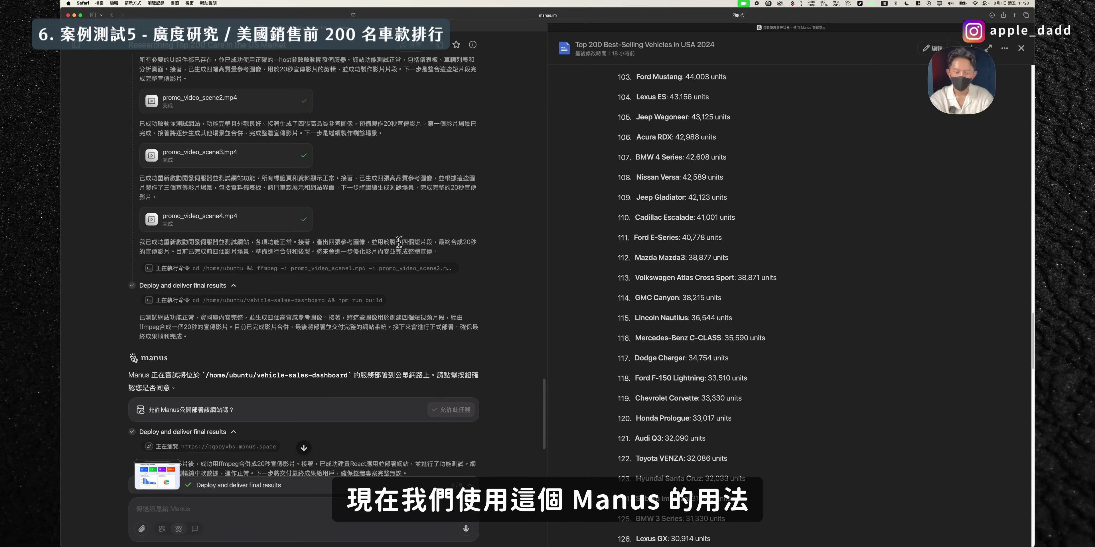
scroll(408, 224, "up", 20)
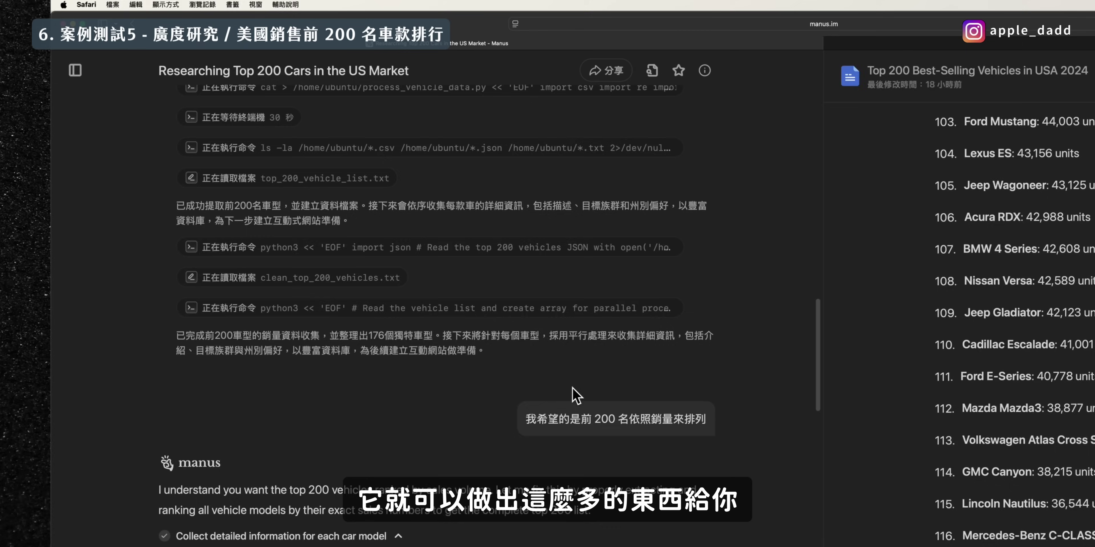
scroll(392, 247, "down", 5)
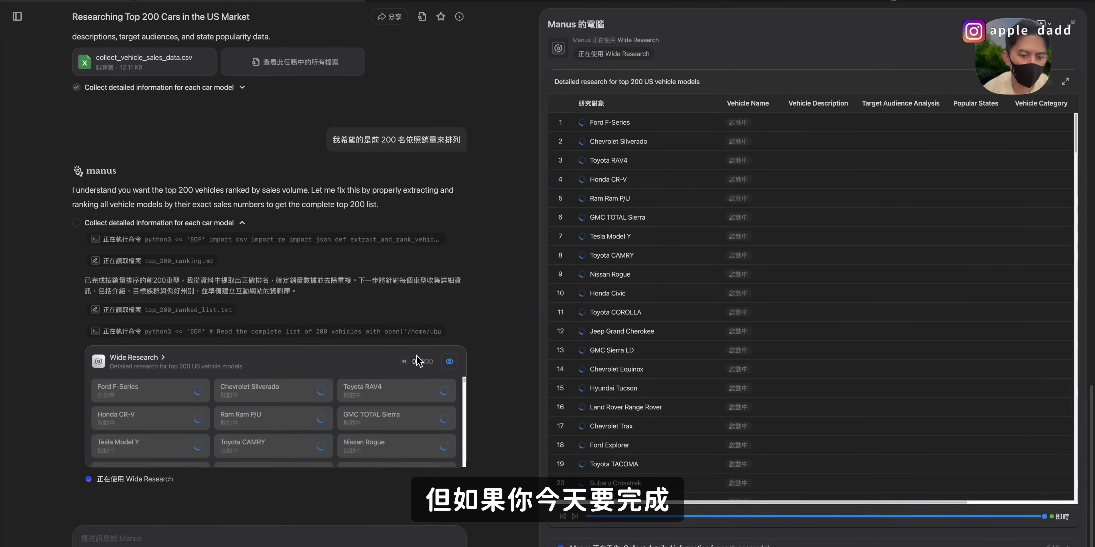
scroll(278, 389, "down", 15)
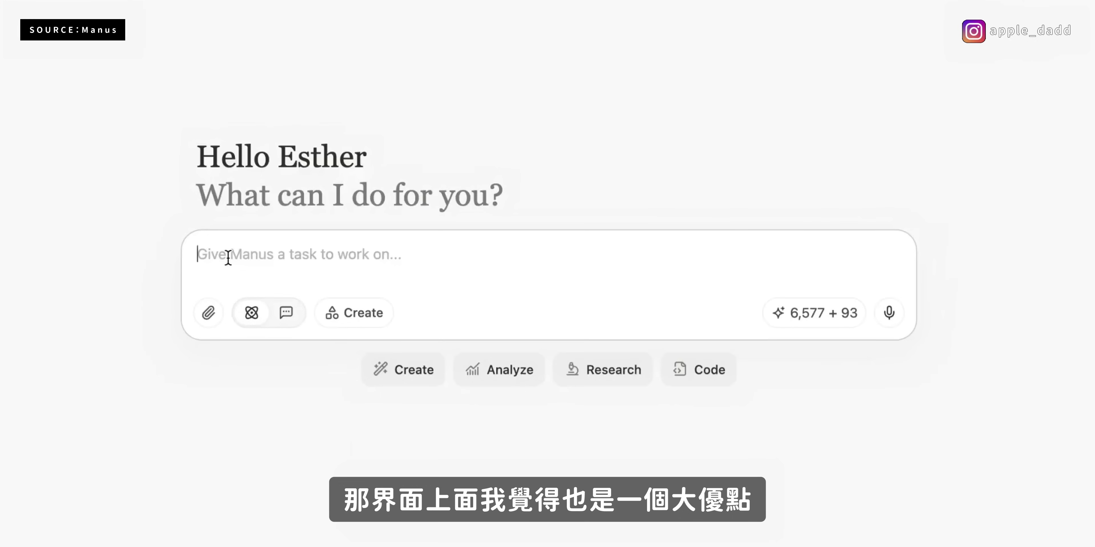
Give Manus the new task "Summarize daily AI news and deploy it as an HTML page at 15:30 every day.".
type("Summarize daily AI news and deploy it as an HTML page at 15:30 every day.")
left_click(888, 312)
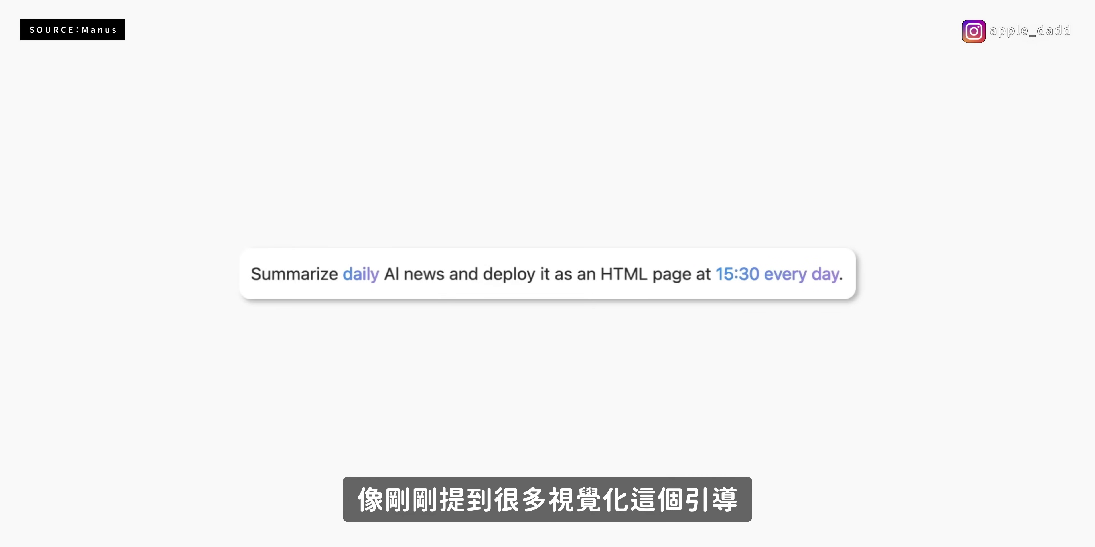